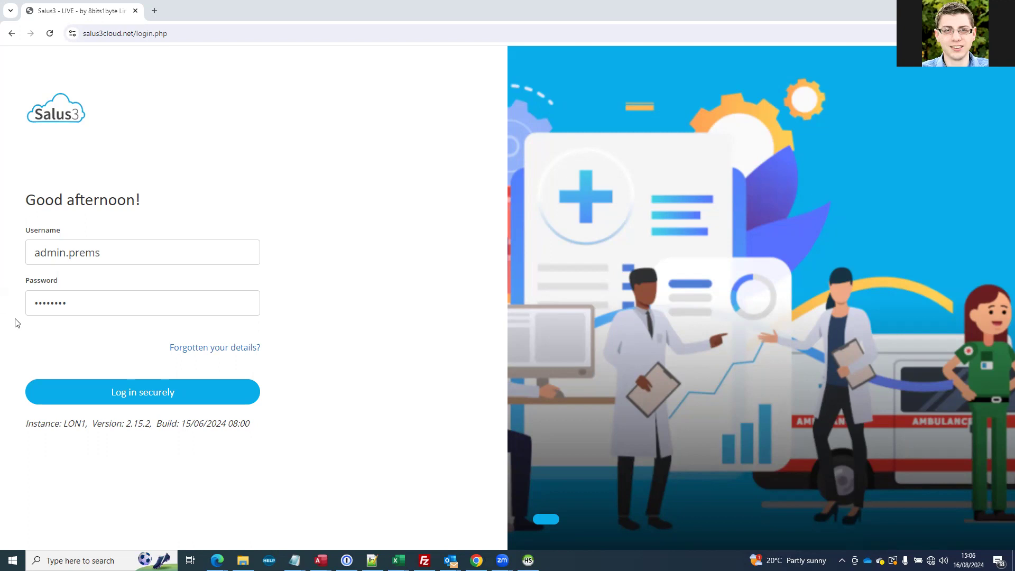
Log in with the prefilled credentials and check the available CRM events and clinical roles on the shift logon form
{"action": "left_click", "coordinate": [141, 402]}
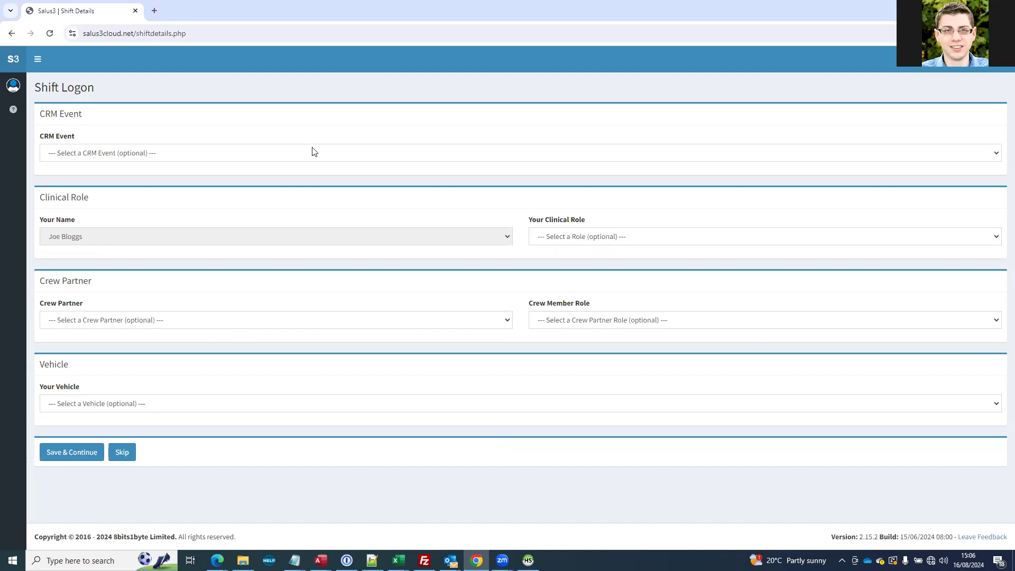
{"action": "left_click", "coordinate": [175, 157]}
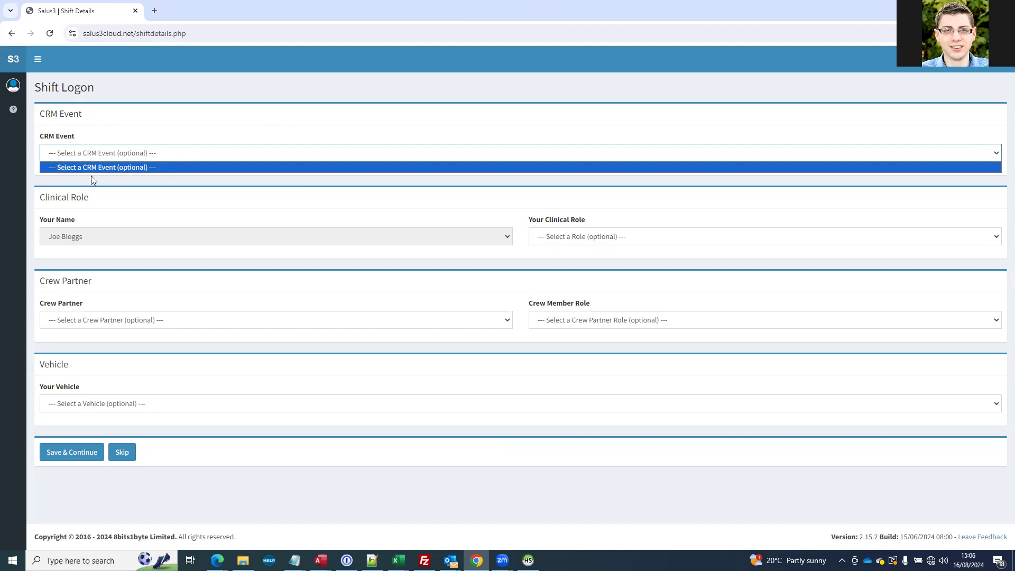
{"action": "left_click", "coordinate": [161, 203]}
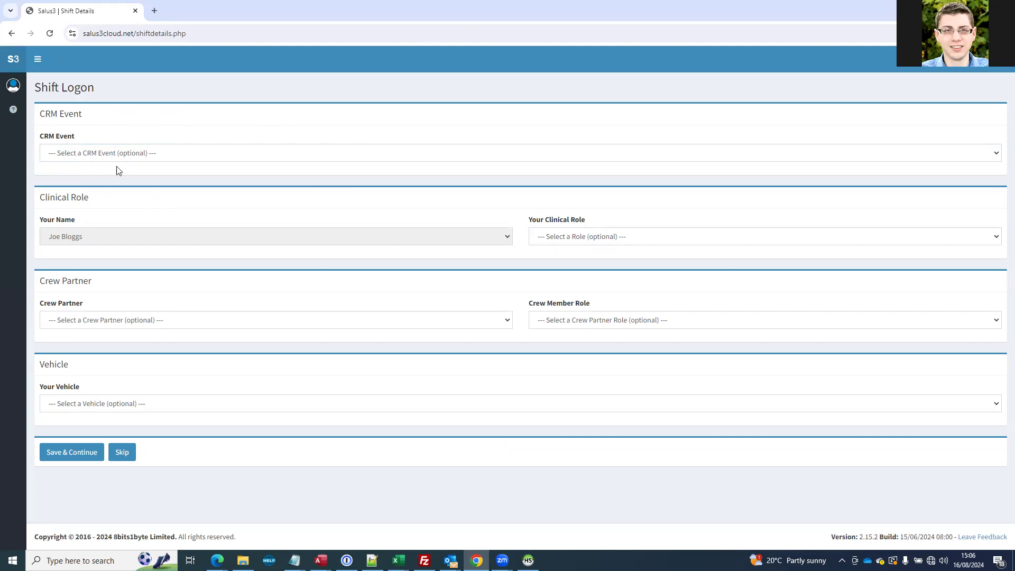
{"action": "left_click", "coordinate": [592, 242]}
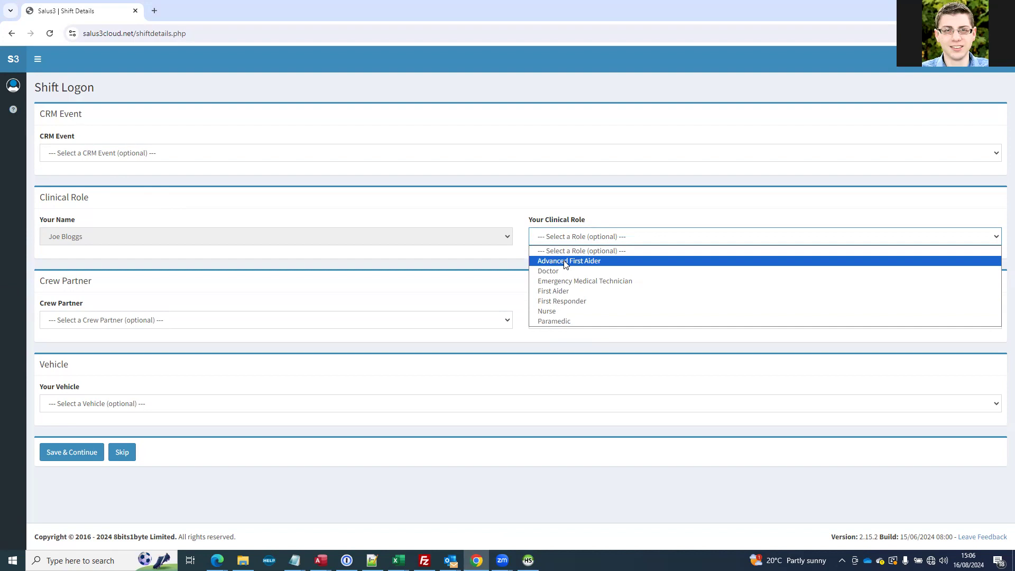
{"action": "left_click", "coordinate": [444, 286]}
Select the crew partner by name and set the crew member role to Paramedic
{"action": "left_click", "coordinate": [435, 321]}
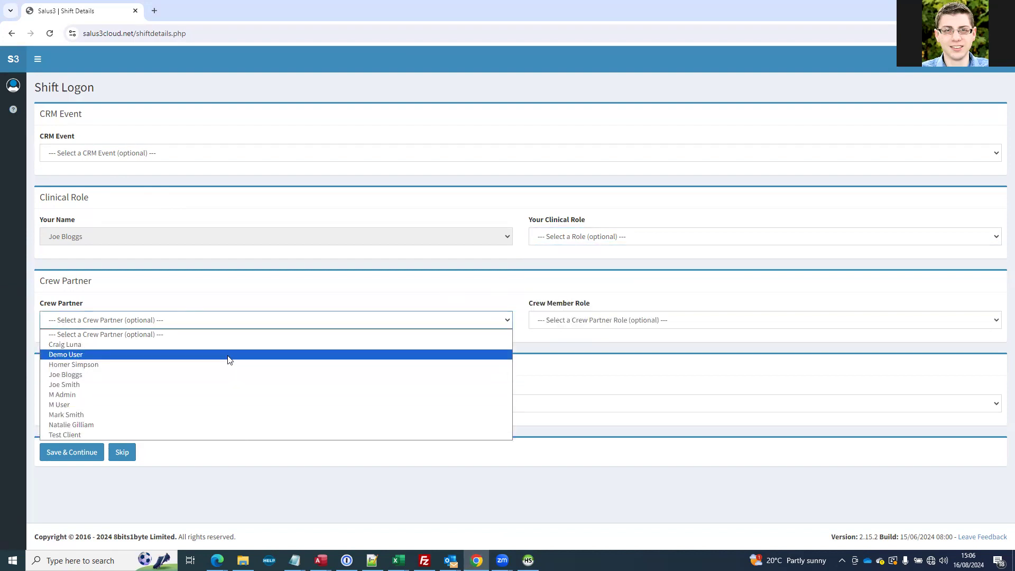
{"action": "left_click", "coordinate": [227, 344]}
{"action": "left_click", "coordinate": [559, 323]}
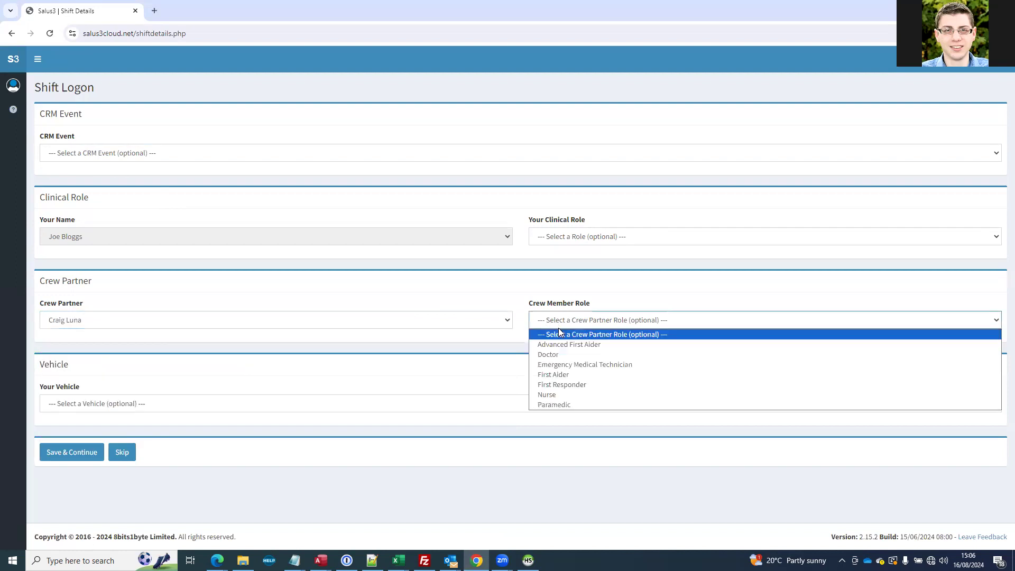
{"action": "left_click", "coordinate": [559, 404]}
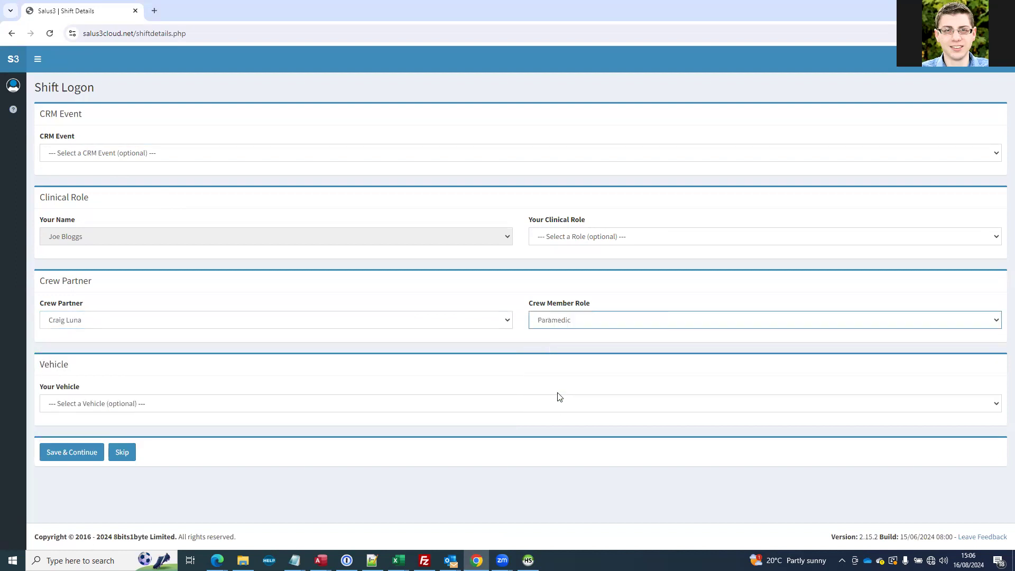
Set your own clinical role to Emergency Medical Technician, choose vehicle 1 (MED12ICAL), and save the shift logon
{"action": "left_click", "coordinate": [555, 242]}
{"action": "left_click", "coordinate": [549, 286]}
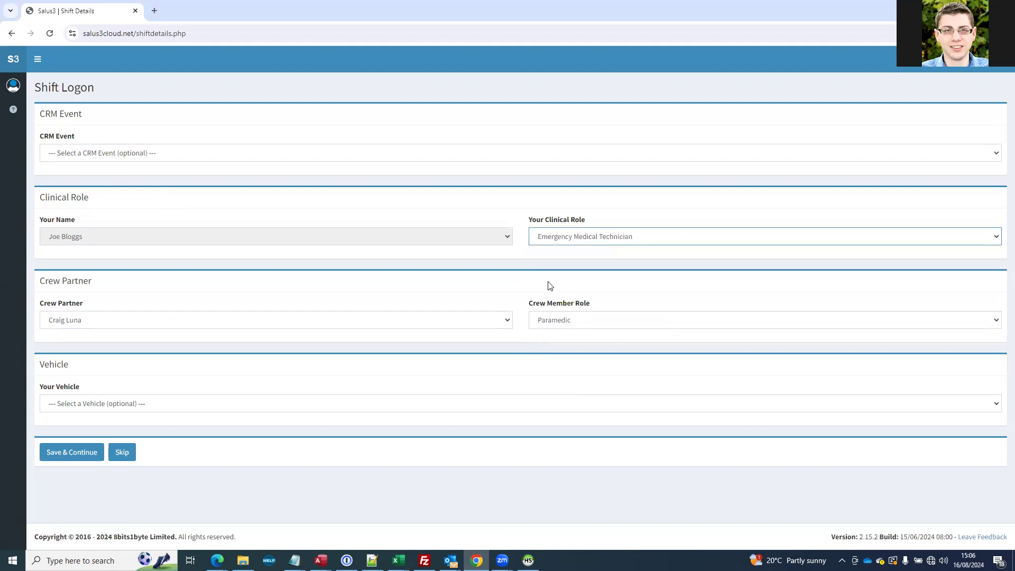
{"action": "left_click", "coordinate": [132, 408]}
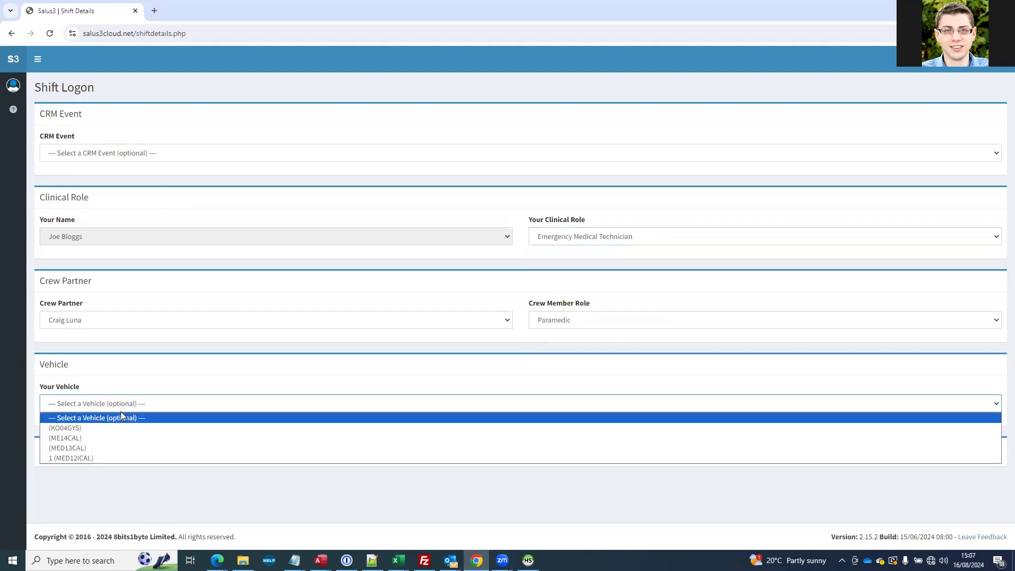
{"action": "left_click", "coordinate": [72, 457]}
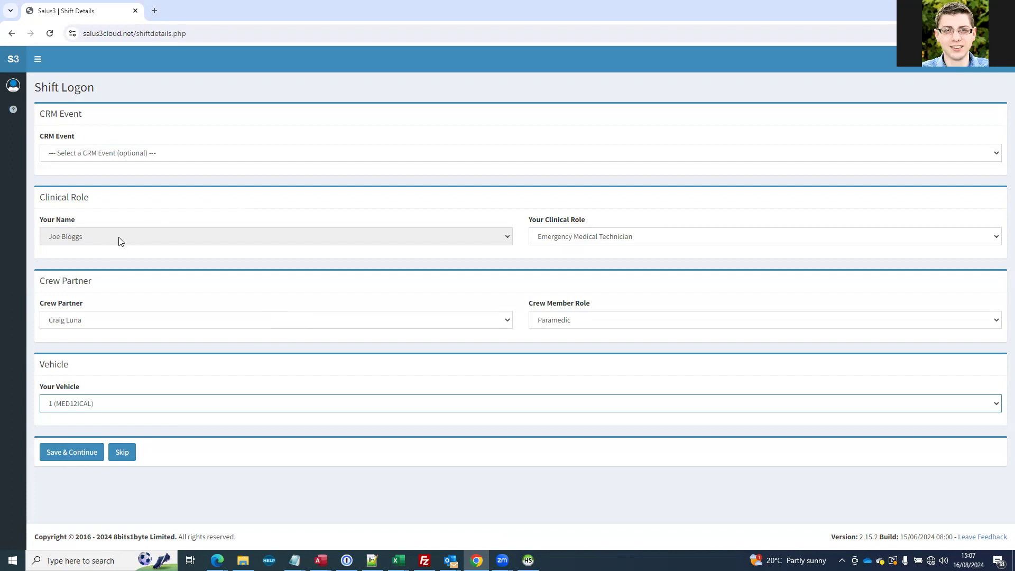
{"action": "left_click", "coordinate": [80, 452]}
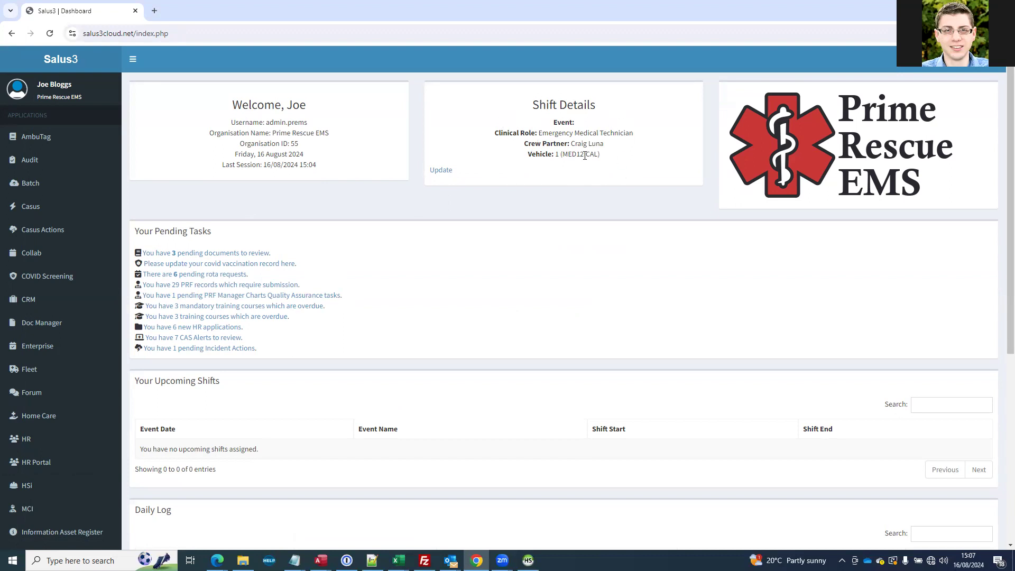
Reopen the shift details form from the dashboard to view it and return without changes
{"action": "left_click", "coordinate": [444, 172]}
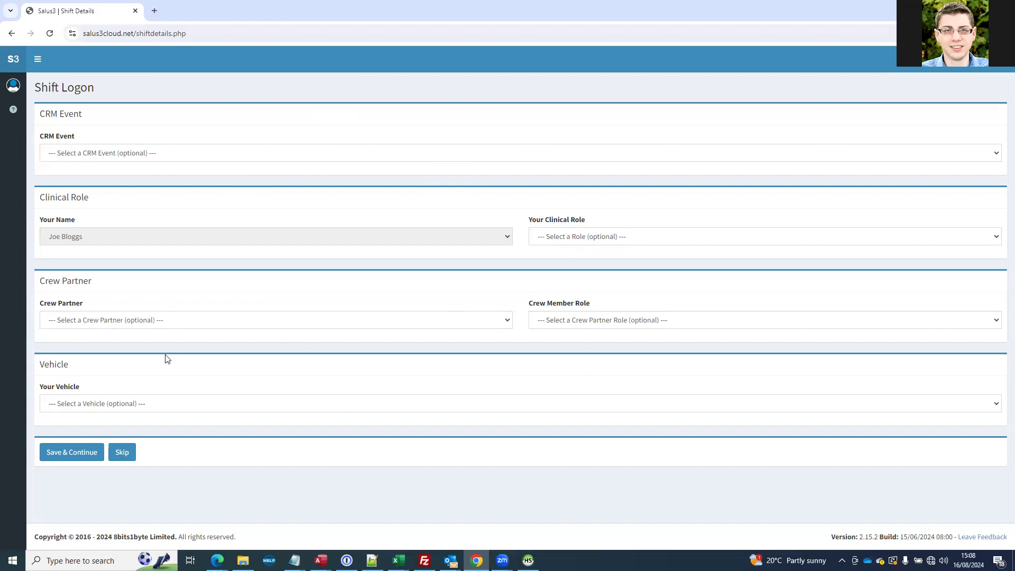
{"action": "left_click", "coordinate": [11, 33]}
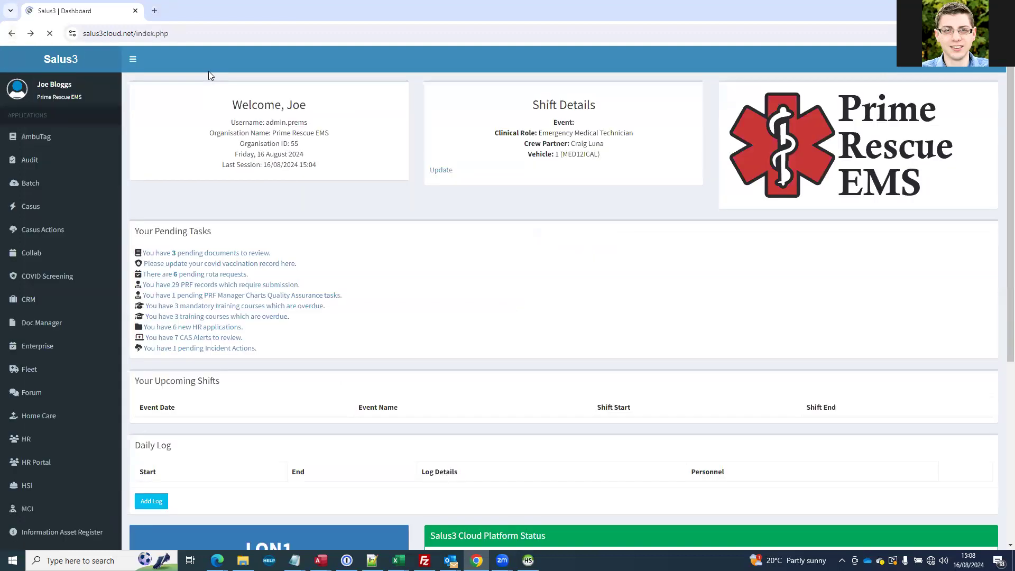
In the profile's system preferences, set Do Not Open Shift Details After Logon to Yes and return home without updating
{"action": "left_click", "coordinate": [971, 70]}
{"action": "left_click", "coordinate": [881, 181]}
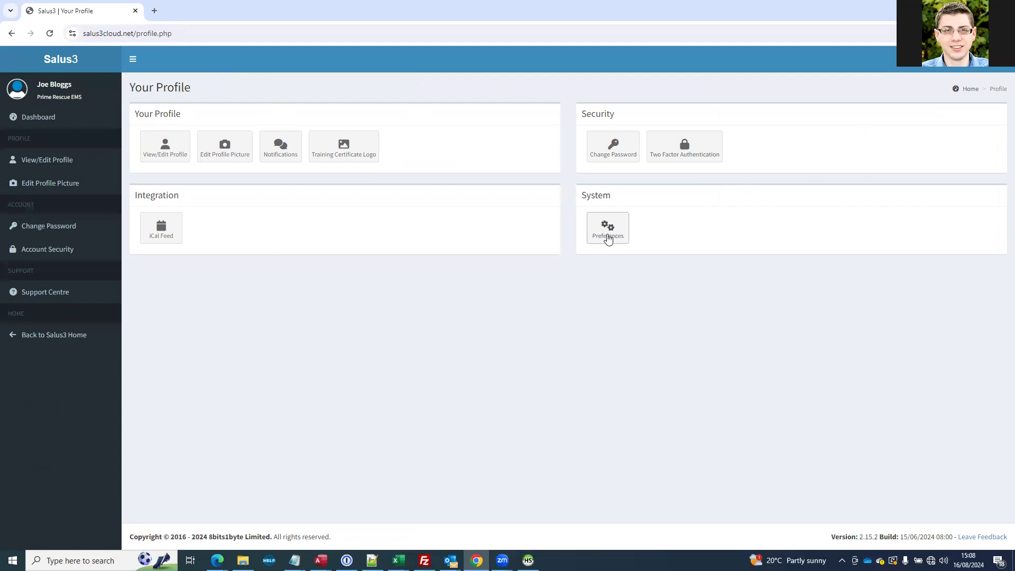
{"action": "left_click", "coordinate": [610, 238]}
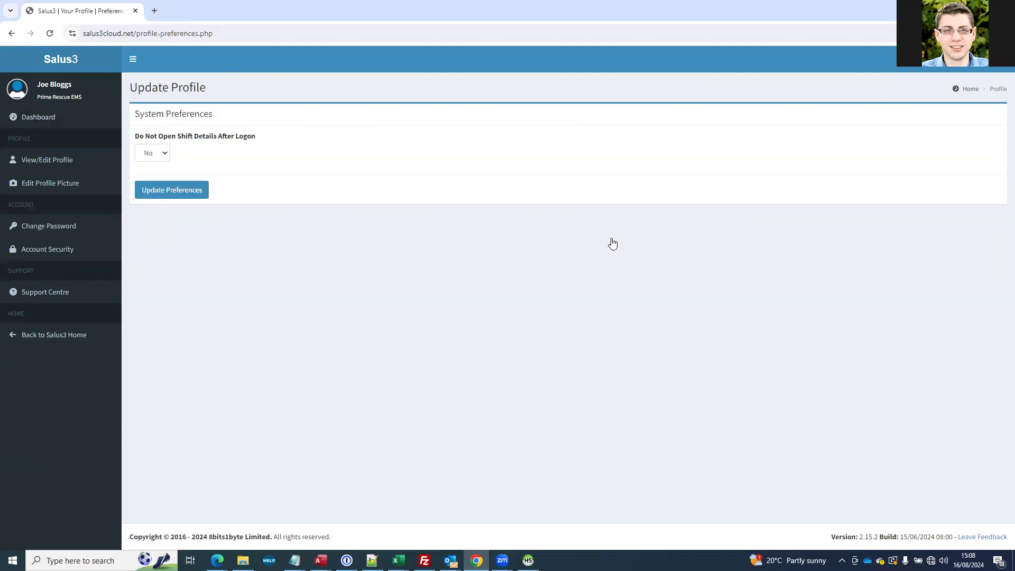
{"action": "left_click", "coordinate": [150, 155]}
{"action": "left_click", "coordinate": [149, 187]}
{"action": "left_click", "coordinate": [79, 61]}
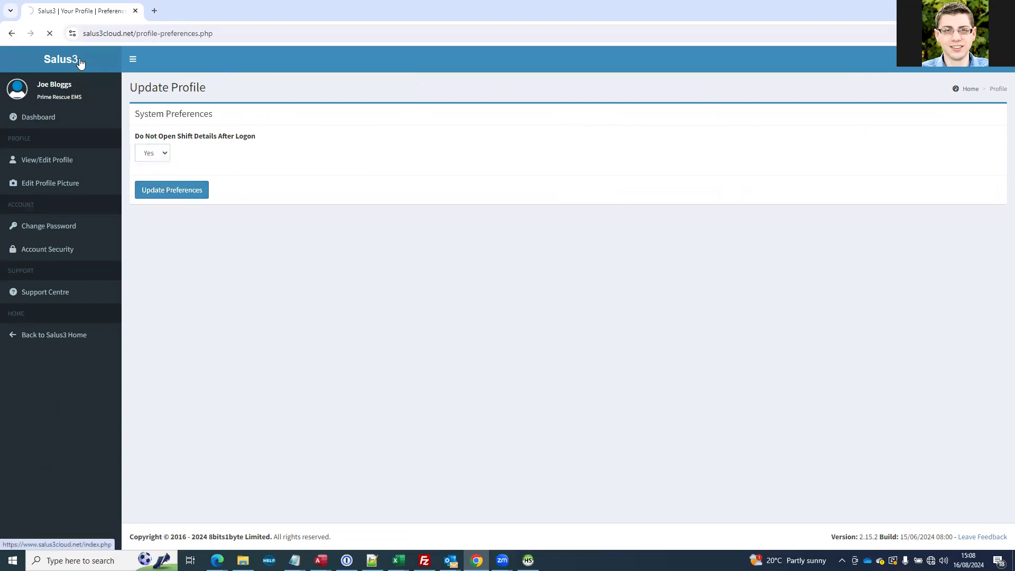
In Organisation Admin's general system configuration, set Shift Details After Logon to N and return home without updating
{"action": "scroll", "coordinate": [91, 410], "scroll_direction": "down", "scroll_amount": 5}
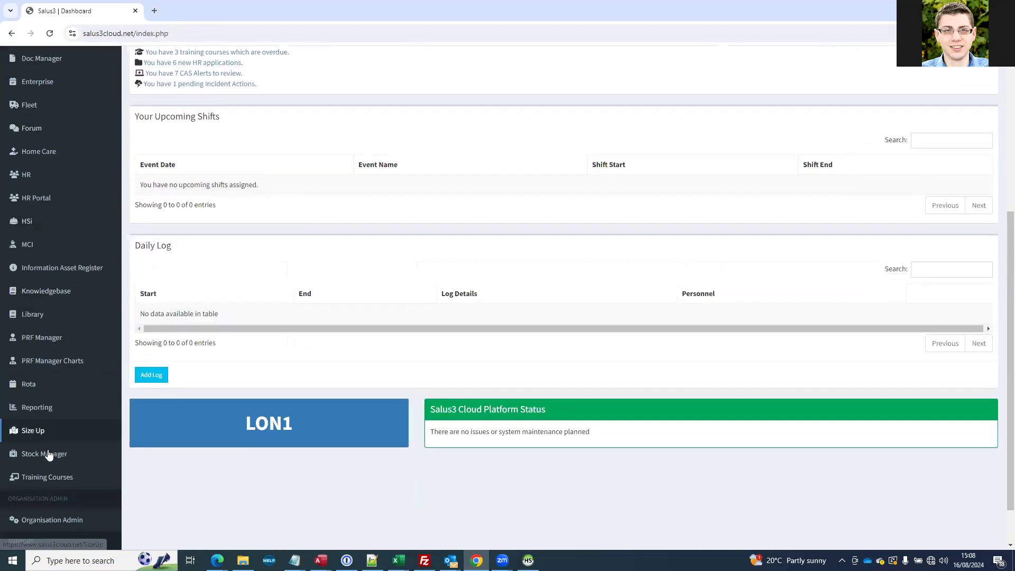
{"action": "left_click", "coordinate": [53, 518]}
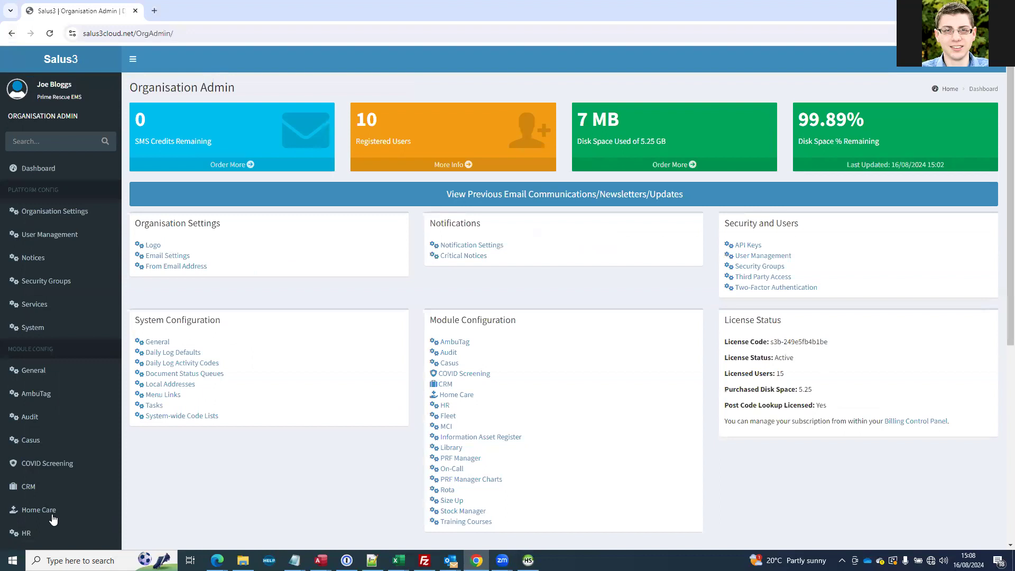
{"action": "scroll", "coordinate": [444, 423], "scroll_direction": "down", "scroll_amount": 3}
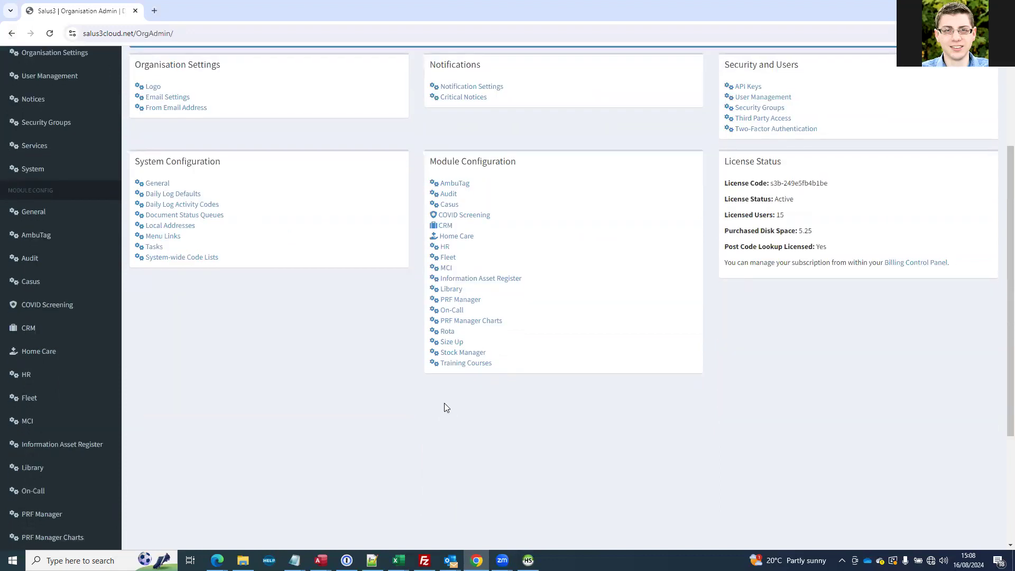
{"action": "left_click", "coordinate": [150, 186]}
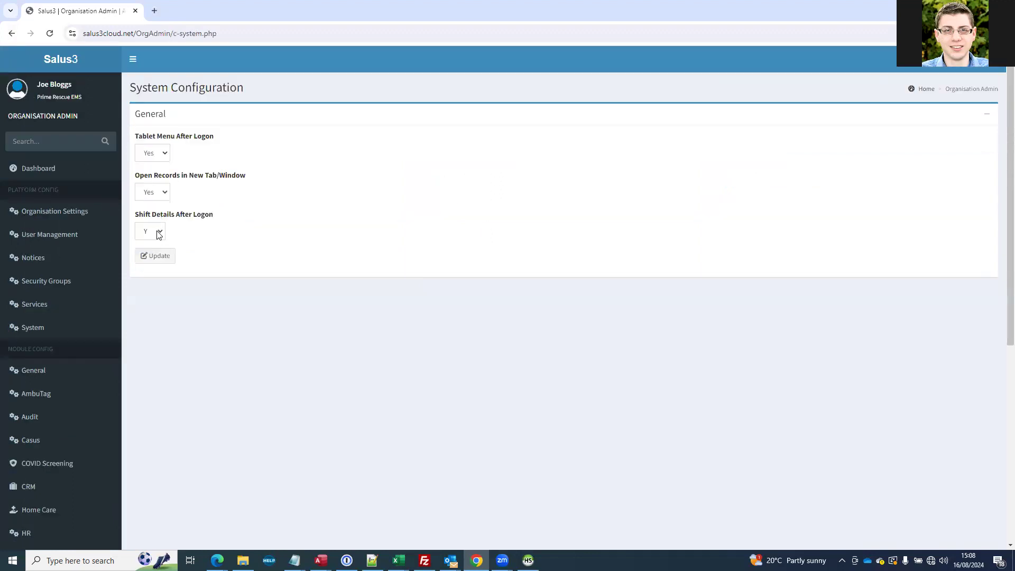
{"action": "left_click", "coordinate": [159, 233]}
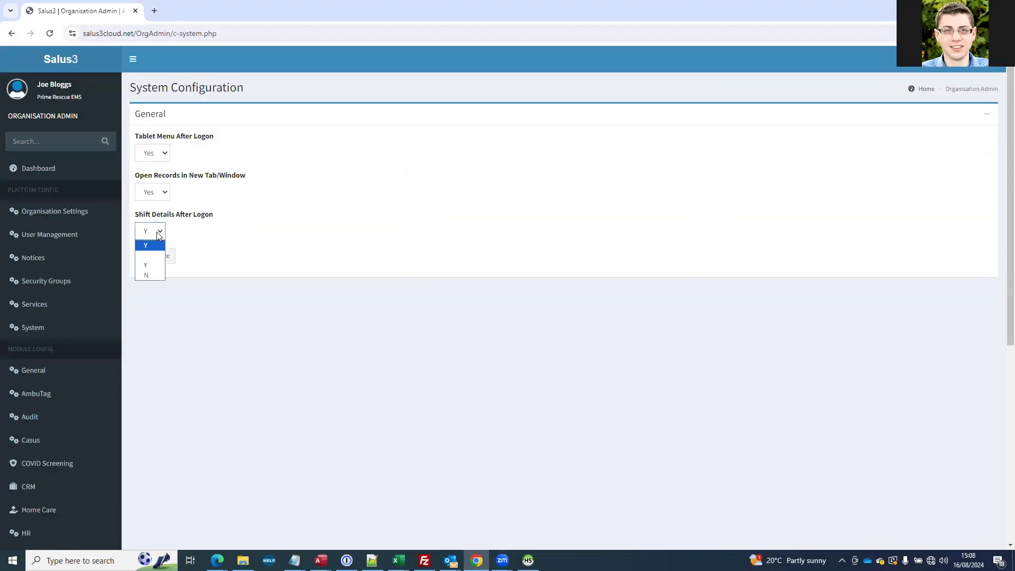
{"action": "left_click", "coordinate": [144, 276]}
{"action": "left_click", "coordinate": [289, 241]}
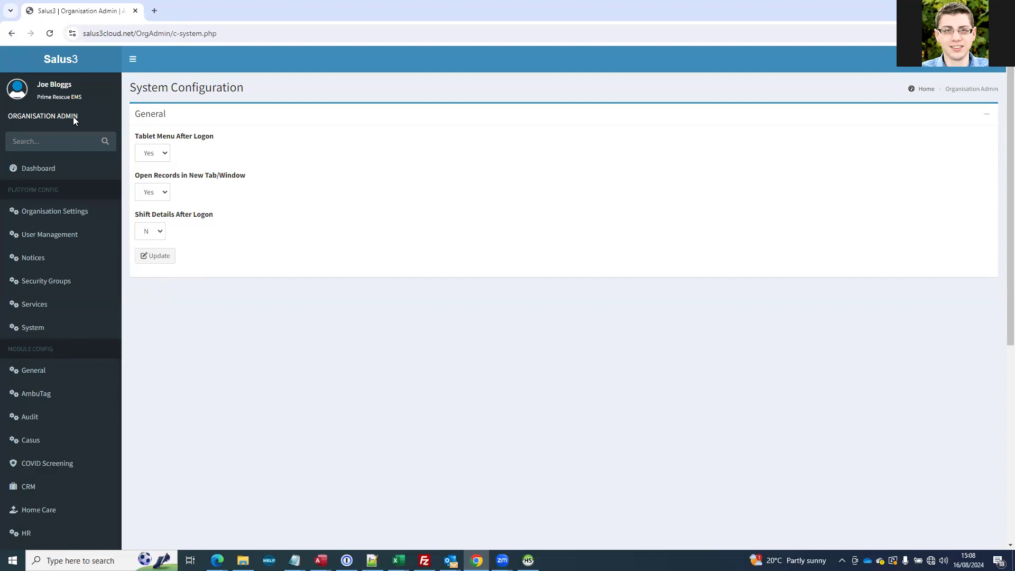
{"action": "left_click", "coordinate": [54, 58]}
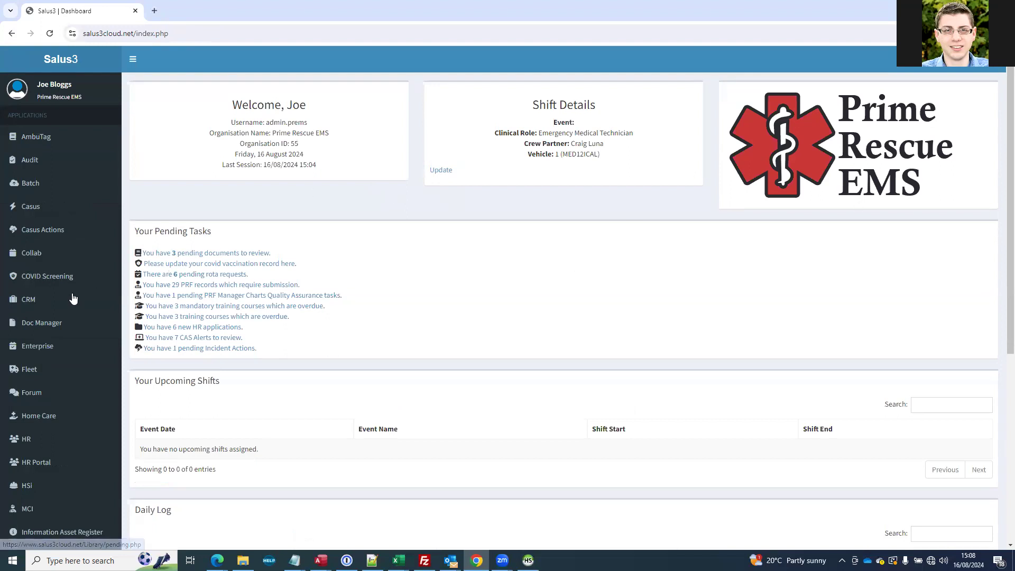
Open the Music Concert service demand record in the CRM module
{"action": "left_click", "coordinate": [22, 305]}
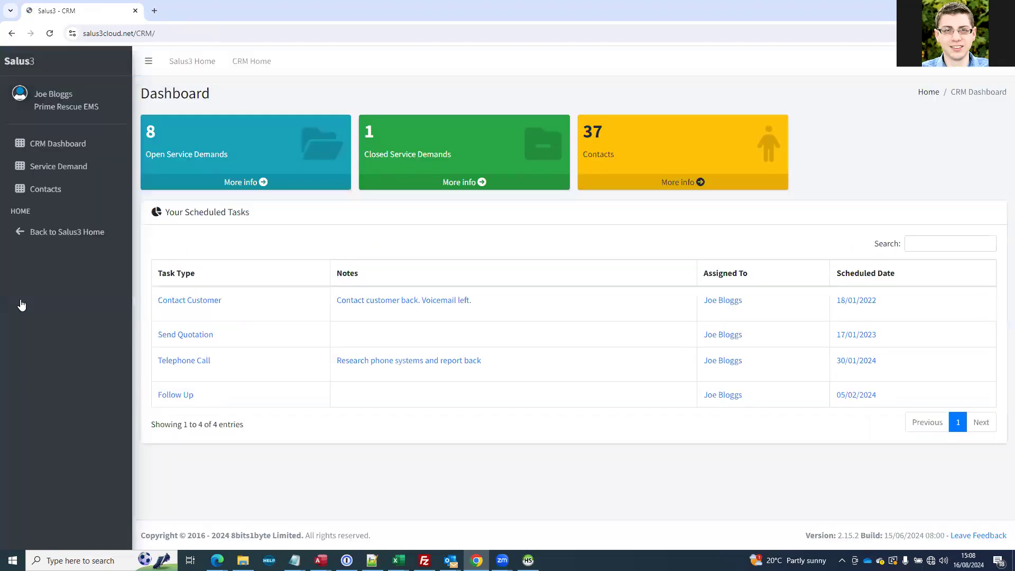
{"action": "left_click", "coordinate": [46, 167]}
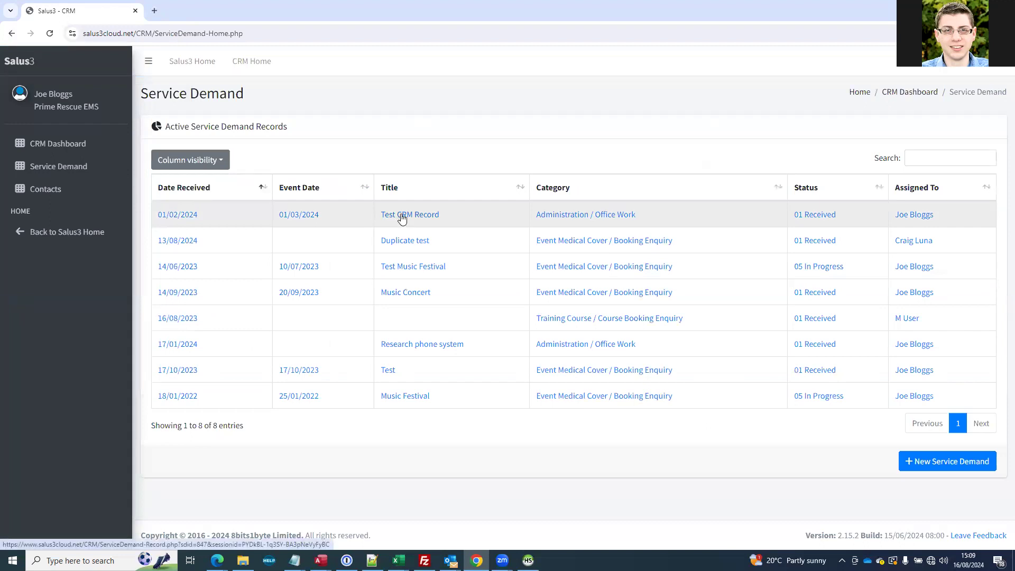
{"action": "left_click", "coordinate": [410, 293]}
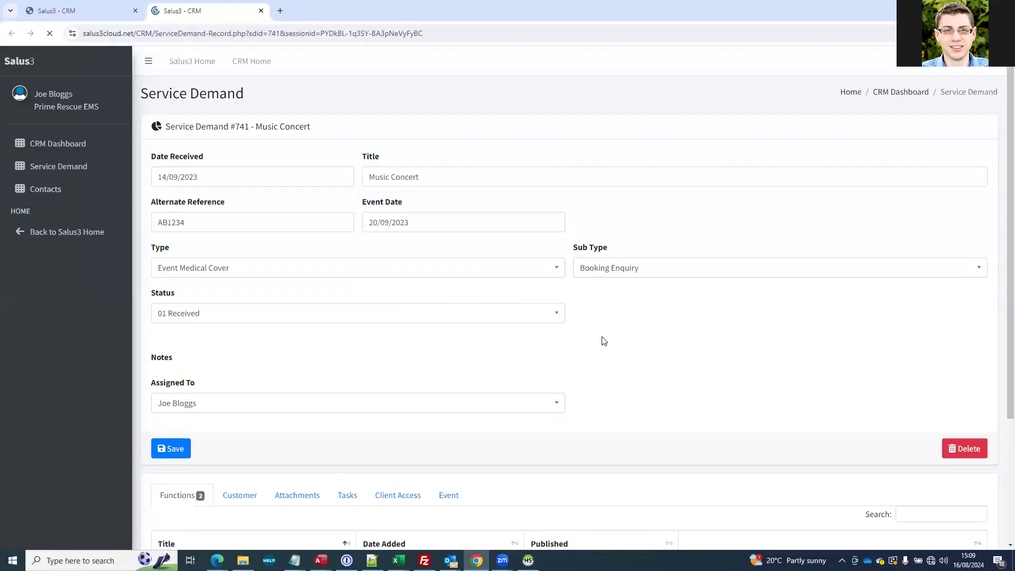
Set Enable Event Flag to Y in the event settings of the Music Concert service demand
{"action": "scroll", "coordinate": [600, 339], "scroll_direction": "down", "scroll_amount": 4}
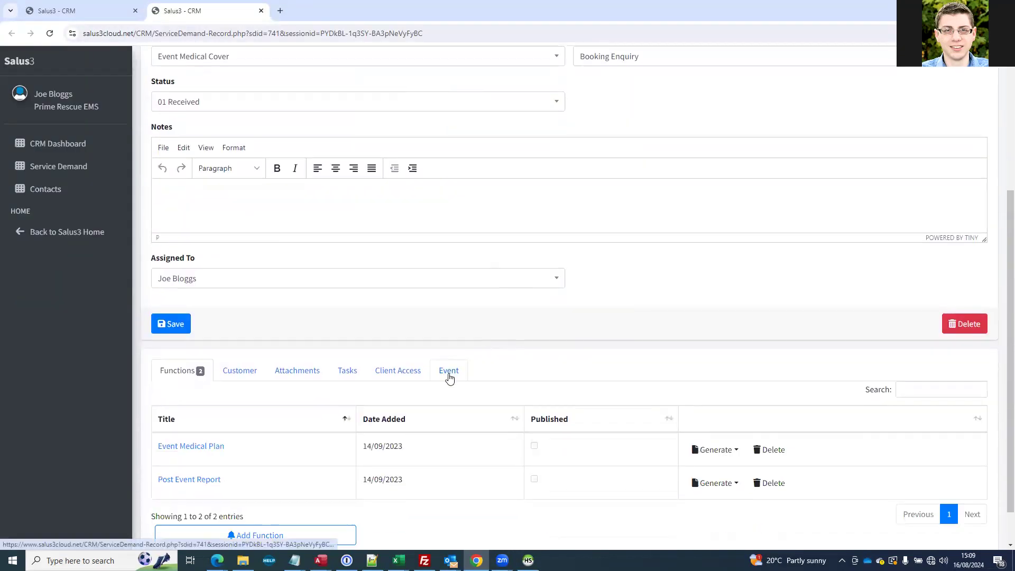
{"action": "left_click", "coordinate": [448, 376]}
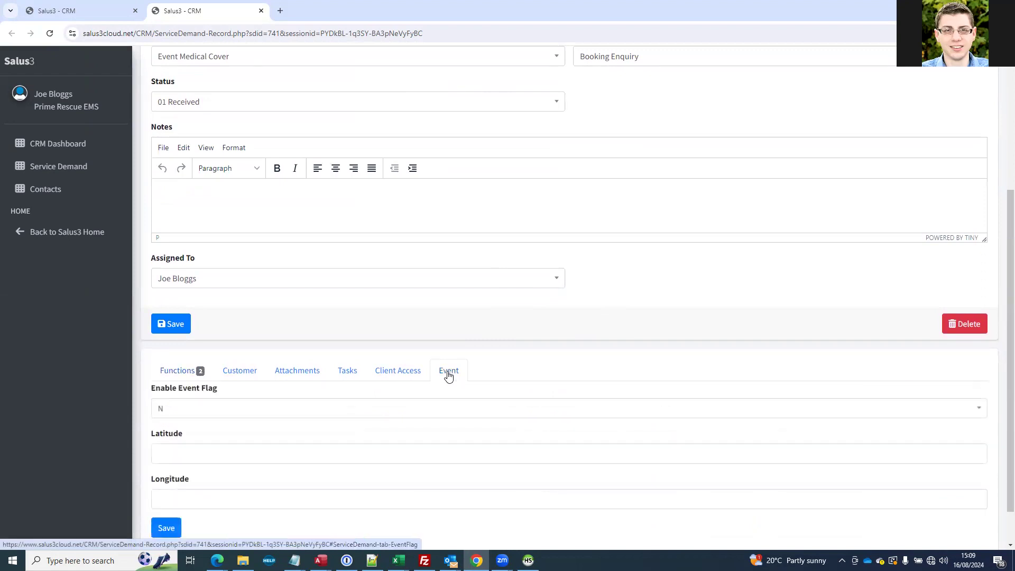
{"action": "scroll", "coordinate": [448, 376], "scroll_direction": "down", "scroll_amount": 1}
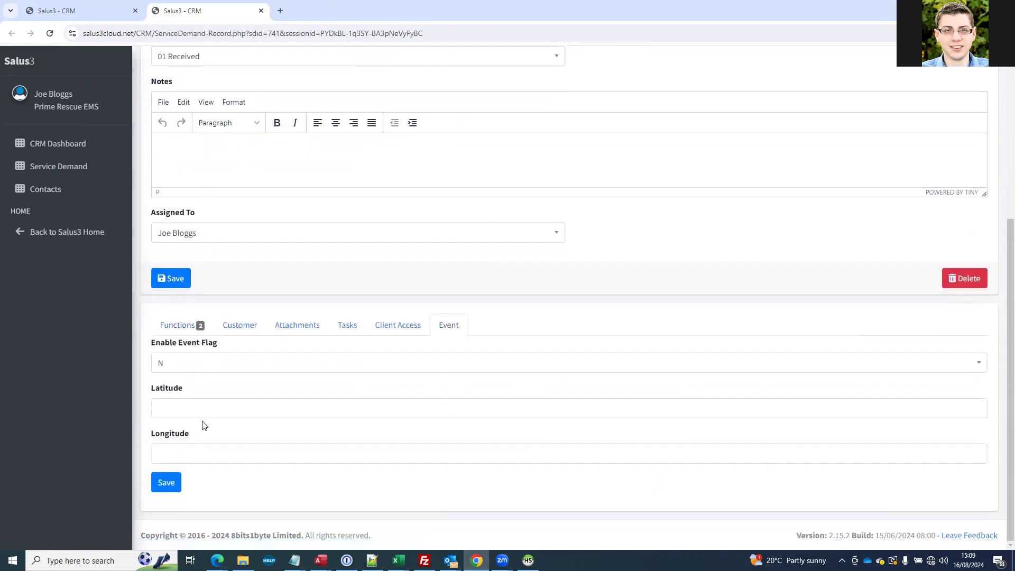
{"action": "left_click", "coordinate": [179, 372]}
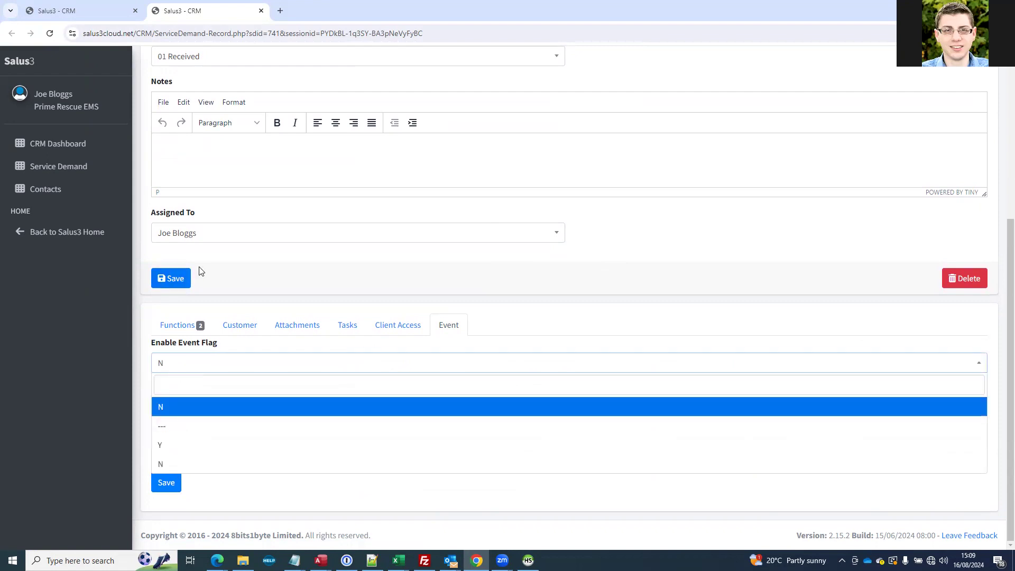
{"action": "left_click", "coordinate": [197, 449]}
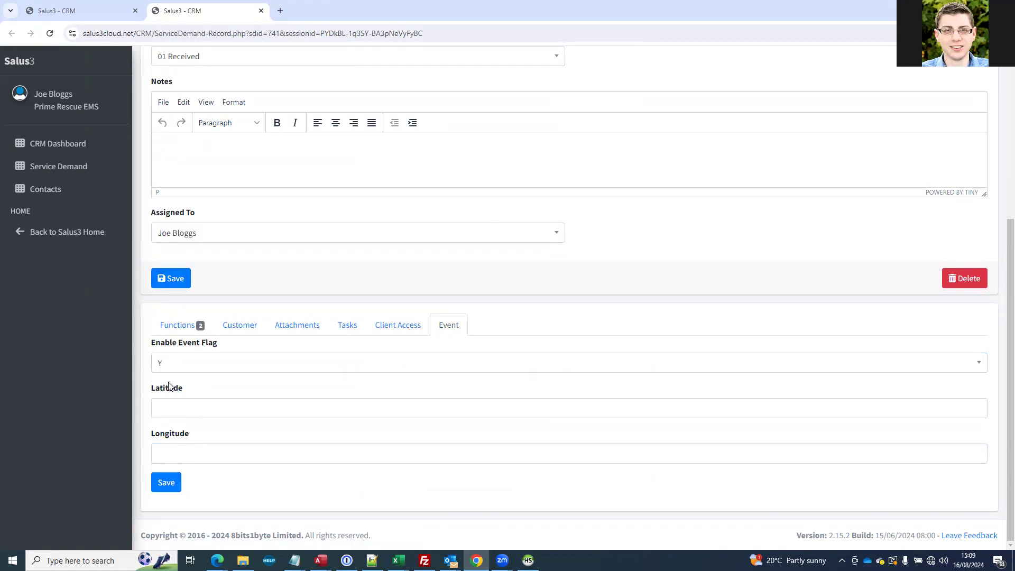
Set the event's latitude to 53.451528378382214 and longitude to -2.2496803934700127, and save the event settings
{"action": "scroll", "coordinate": [390, 409], "scroll_direction": "up", "scroll_amount": 5}
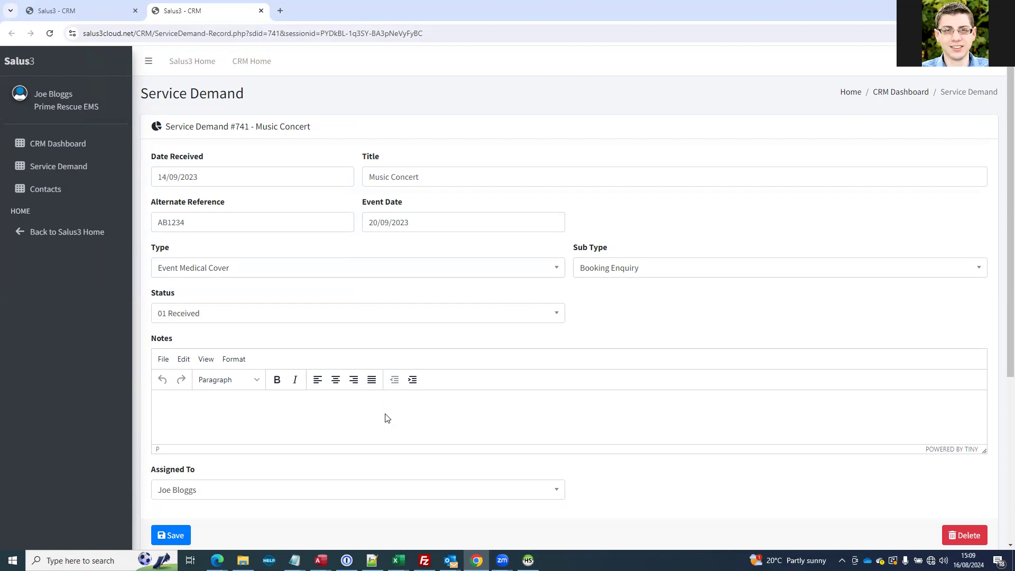
{"action": "scroll", "coordinate": [385, 413], "scroll_direction": "down", "scroll_amount": 4}
{"action": "scroll", "coordinate": [405, 389], "scroll_direction": "up", "scroll_amount": 4}
{"action": "scroll", "coordinate": [405, 393], "scroll_direction": "down", "scroll_amount": 5}
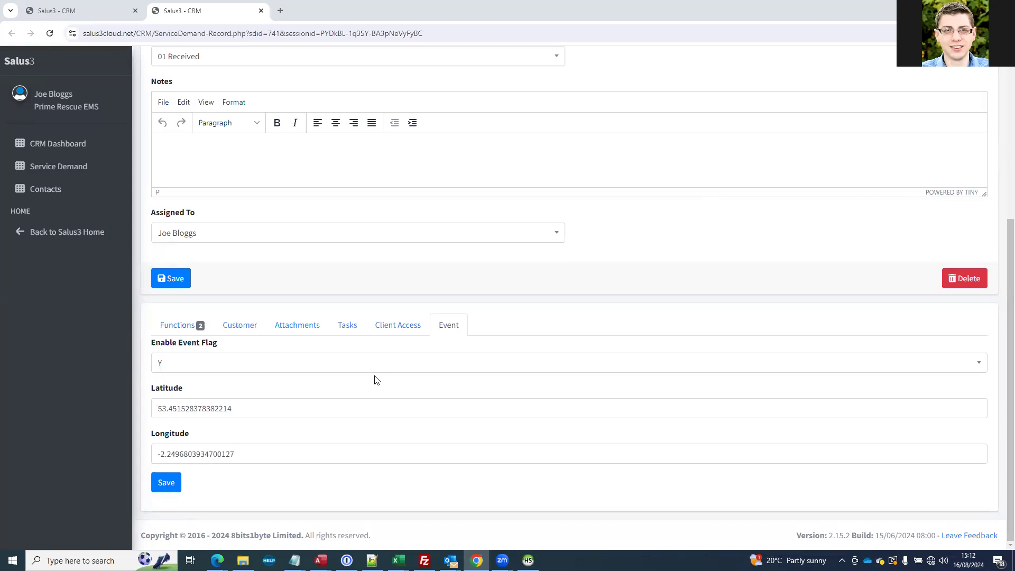
{"action": "left_click_drag", "start_coordinate": [157, 408], "coordinate": [217, 413]}
{"action": "left_click", "coordinate": [199, 409]}
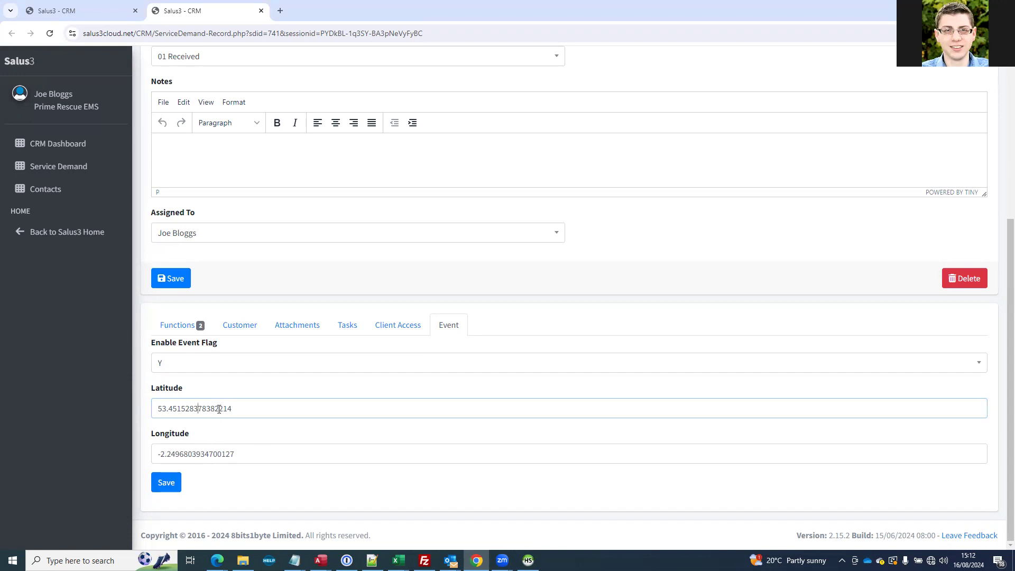
{"action": "left_click", "coordinate": [165, 482]}
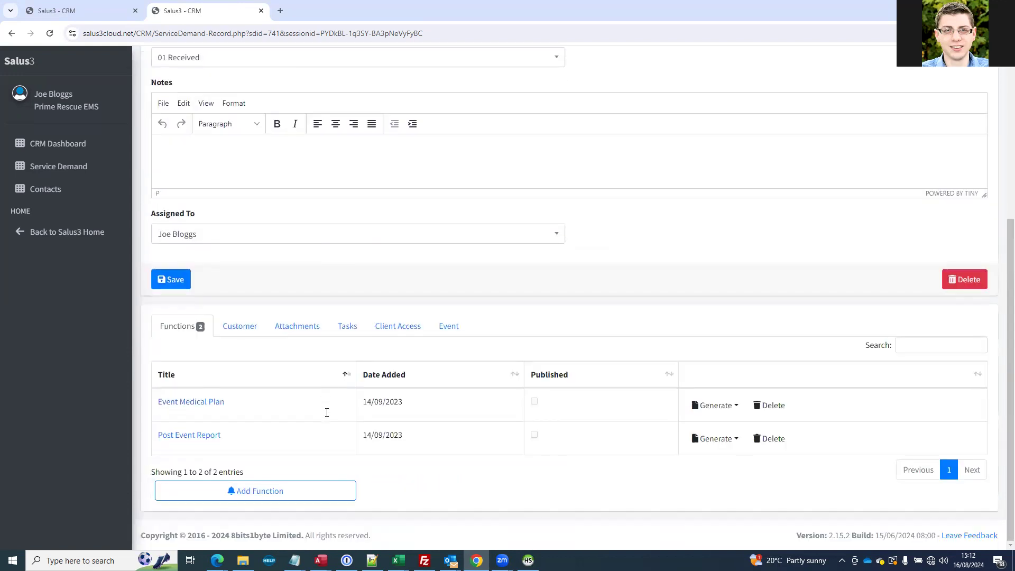
Review the event flag and coordinates in the event settings of the Music Concert service demand
{"action": "left_click", "coordinate": [447, 327]}
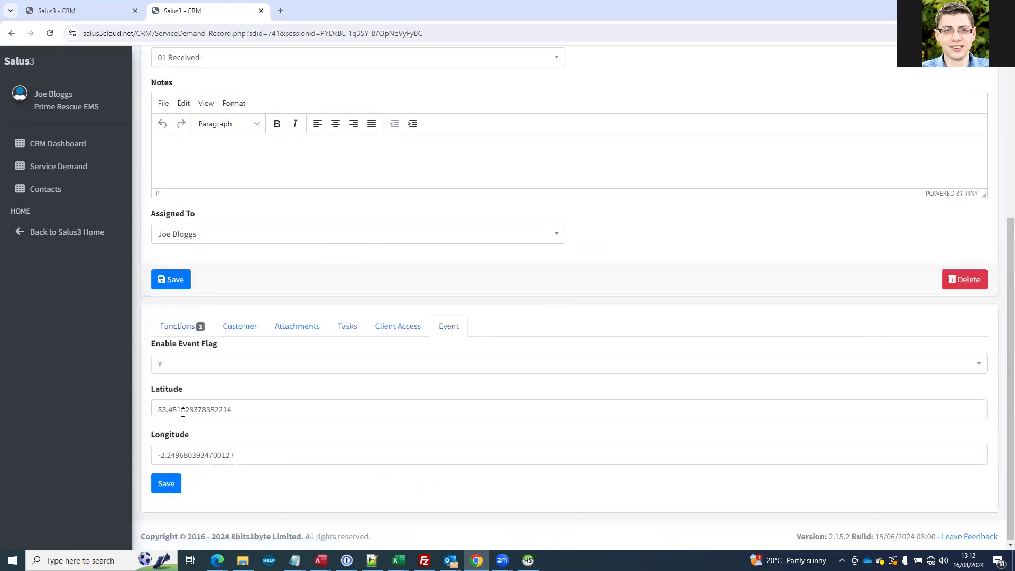
{"action": "scroll", "coordinate": [183, 410], "scroll_direction": "up", "scroll_amount": 4}
{"action": "scroll", "coordinate": [182, 408], "scroll_direction": "down", "scroll_amount": 3}
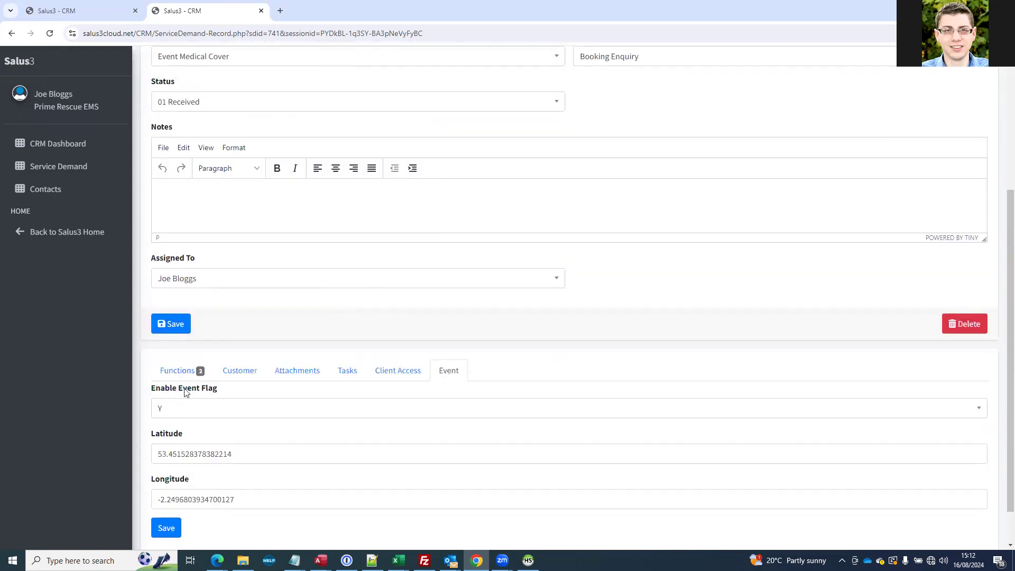
{"action": "scroll", "coordinate": [171, 418], "scroll_direction": "up", "scroll_amount": 4}
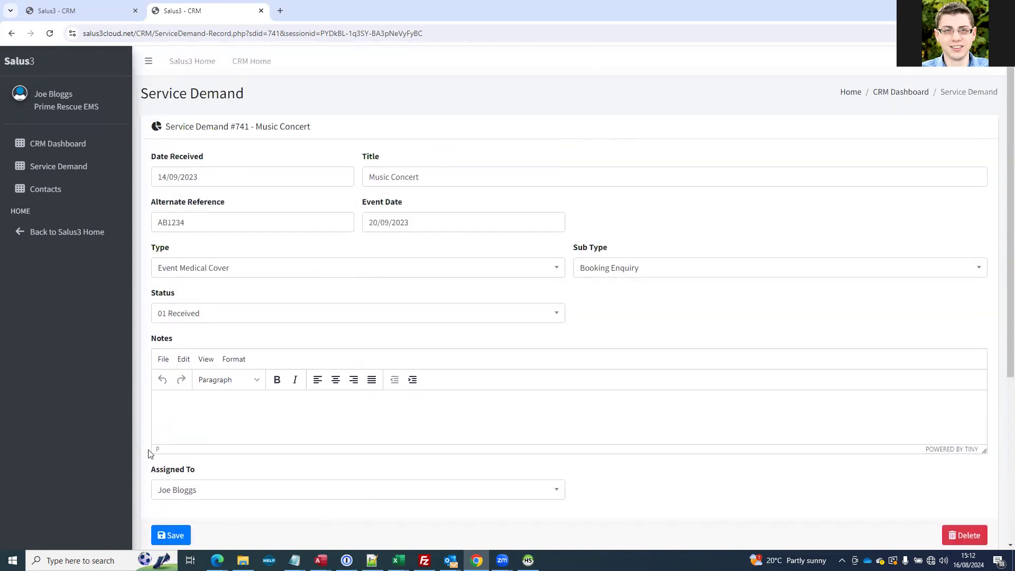
From the Salus3 home page, open the shift details for updating and select Title as the CRM event
{"action": "left_click", "coordinate": [17, 70]}
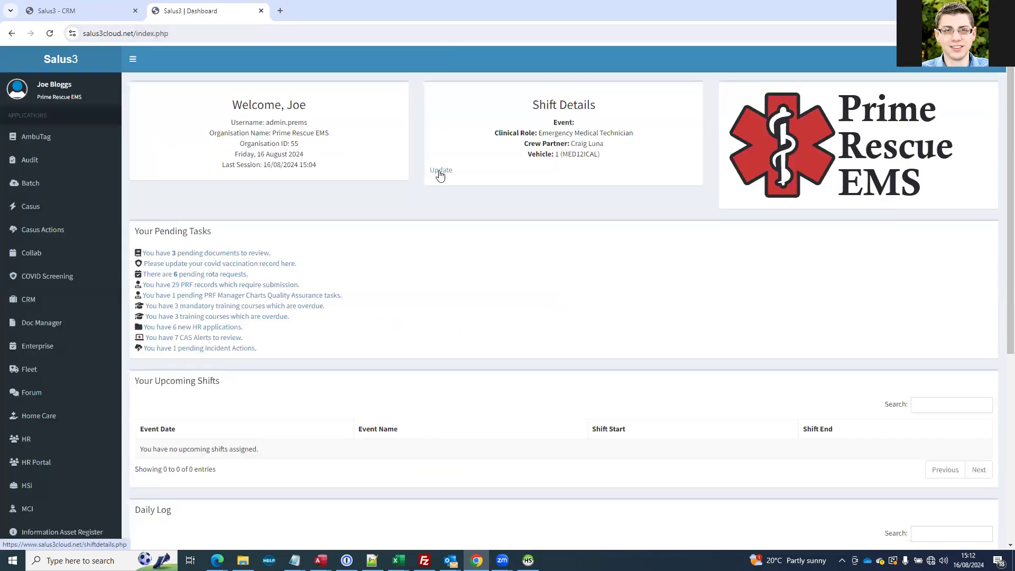
{"action": "left_click", "coordinate": [440, 171]}
{"action": "left_click", "coordinate": [153, 154]}
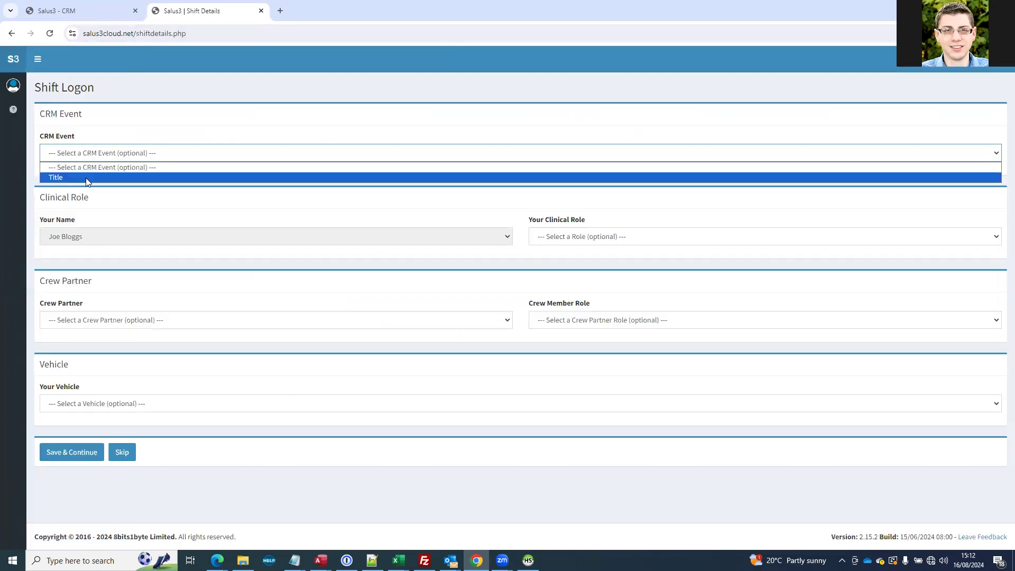
{"action": "left_click", "coordinate": [57, 178]}
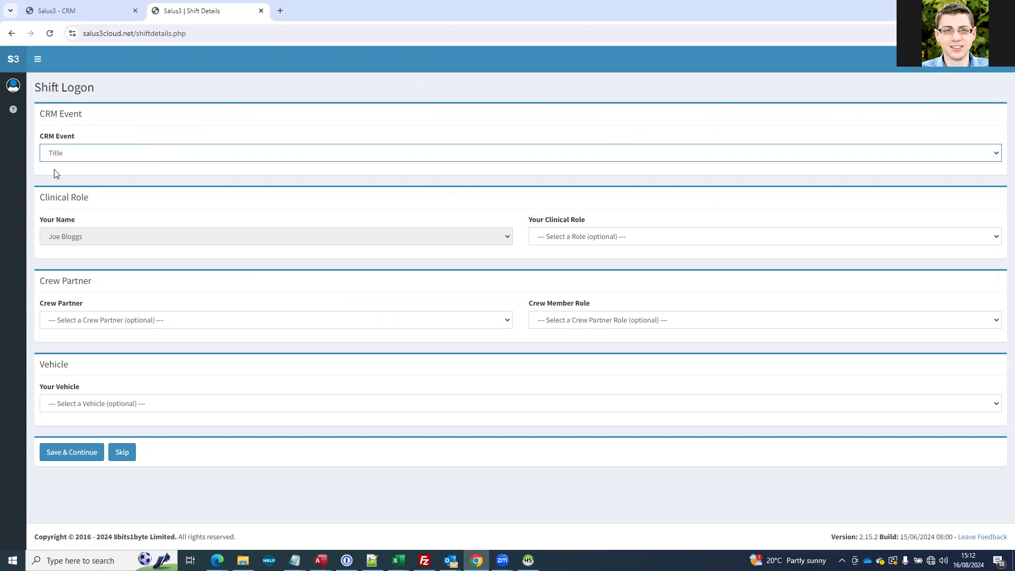
{"action": "left_click", "coordinate": [97, 154]}
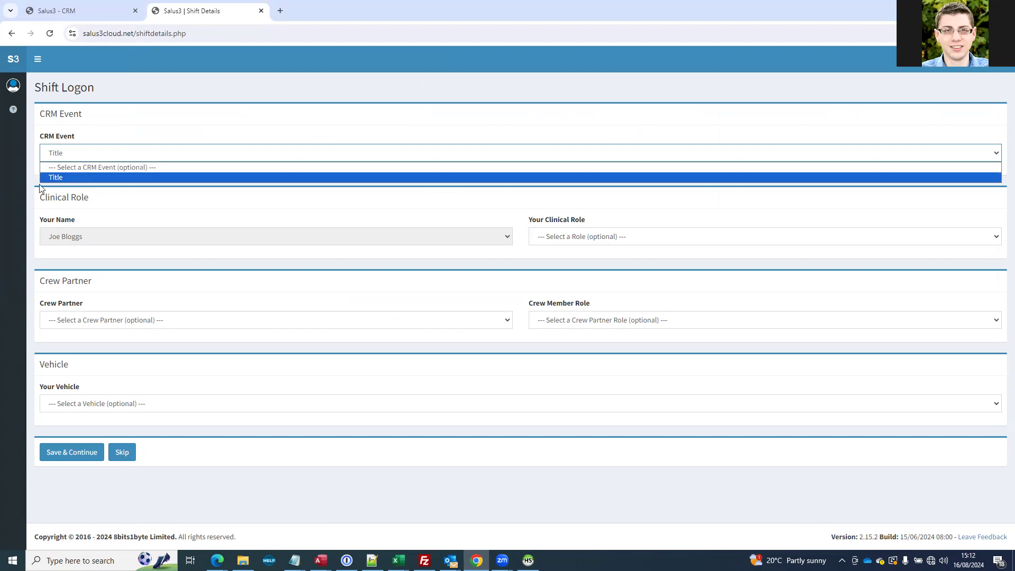
{"action": "left_click", "coordinate": [54, 178]}
{"action": "left_click", "coordinate": [69, 157]}
{"action": "left_click", "coordinate": [55, 177]}
Set the clinical role to Emergency Medical Technician, choose the first listed crew partner, and set the crew member role to Paramedic
{"action": "left_click", "coordinate": [574, 242]}
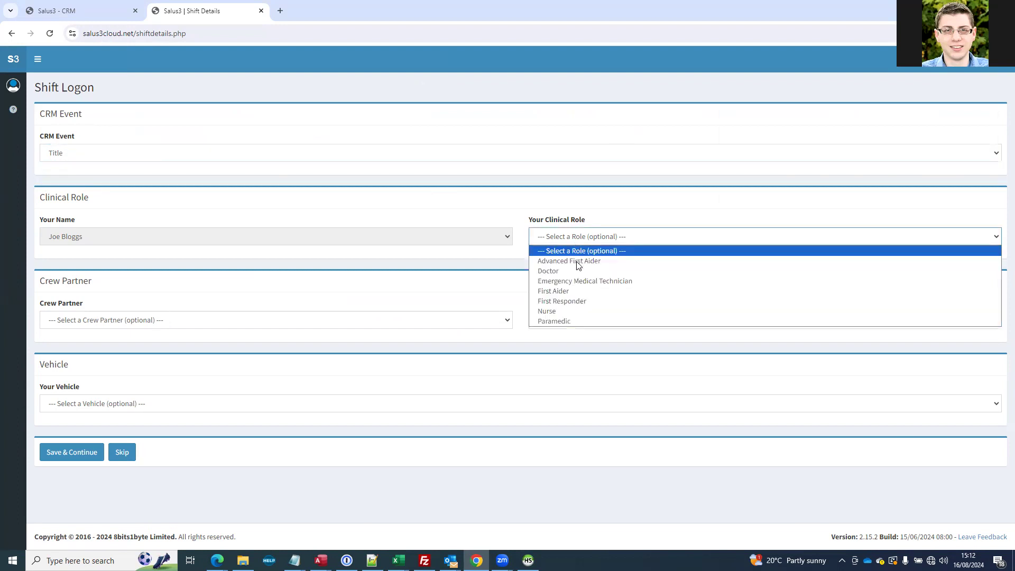
{"action": "left_click", "coordinate": [572, 286]}
{"action": "left_click", "coordinate": [262, 319]}
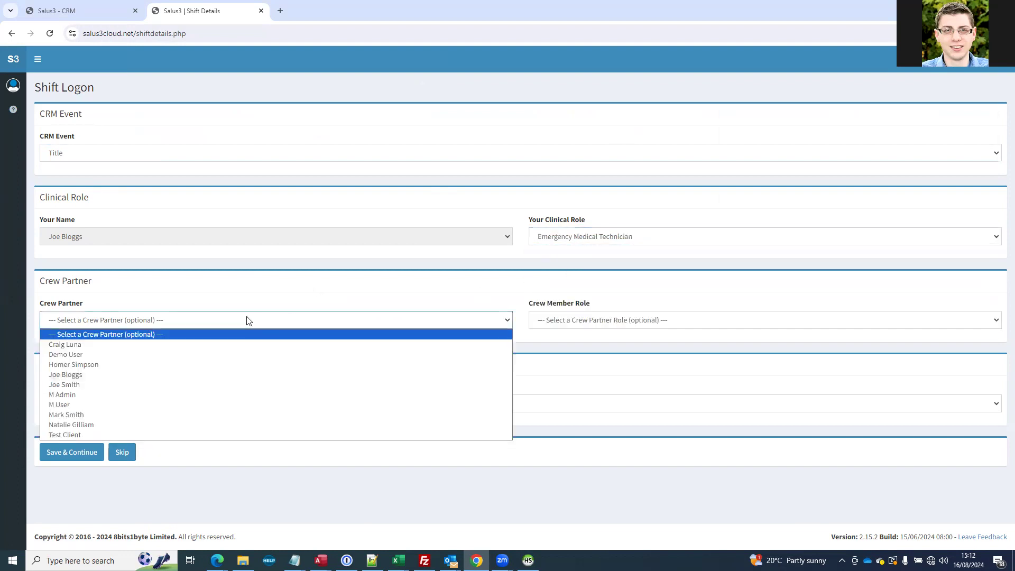
{"action": "left_click", "coordinate": [256, 337]}
{"action": "left_click", "coordinate": [559, 324]}
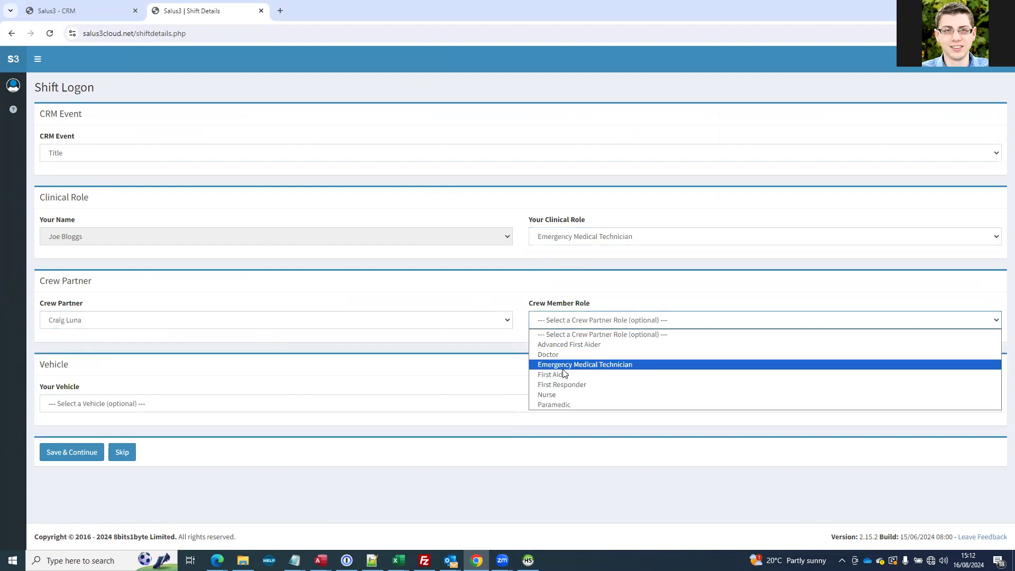
{"action": "left_click", "coordinate": [553, 404]}
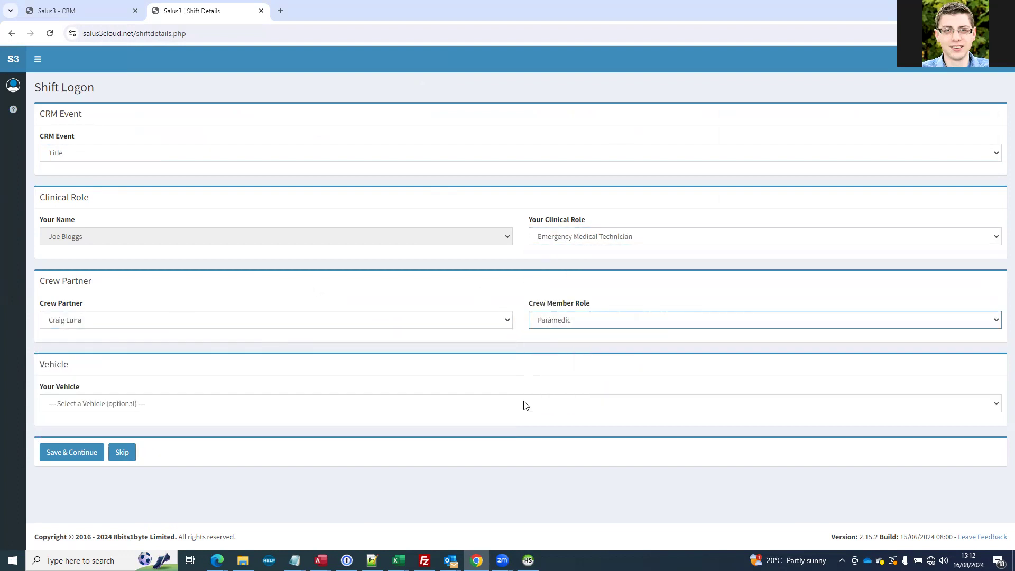
Select the MED13CAL vehicle for the shift and save the shift logon details
{"action": "left_click", "coordinate": [121, 406]}
{"action": "left_click", "coordinate": [67, 447]}
{"action": "left_click", "coordinate": [71, 455]}
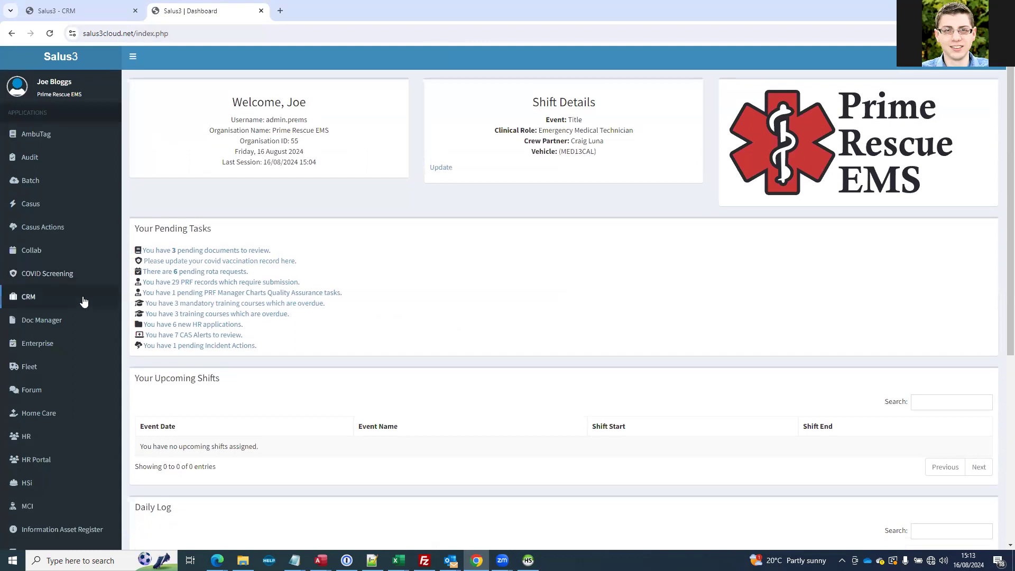
Create a new PRF in PRF Manager Charts with Title as the linked CRM event
{"action": "scroll", "coordinate": [48, 492], "scroll_direction": "down", "scroll_amount": 2}
{"action": "left_click", "coordinate": [49, 521]}
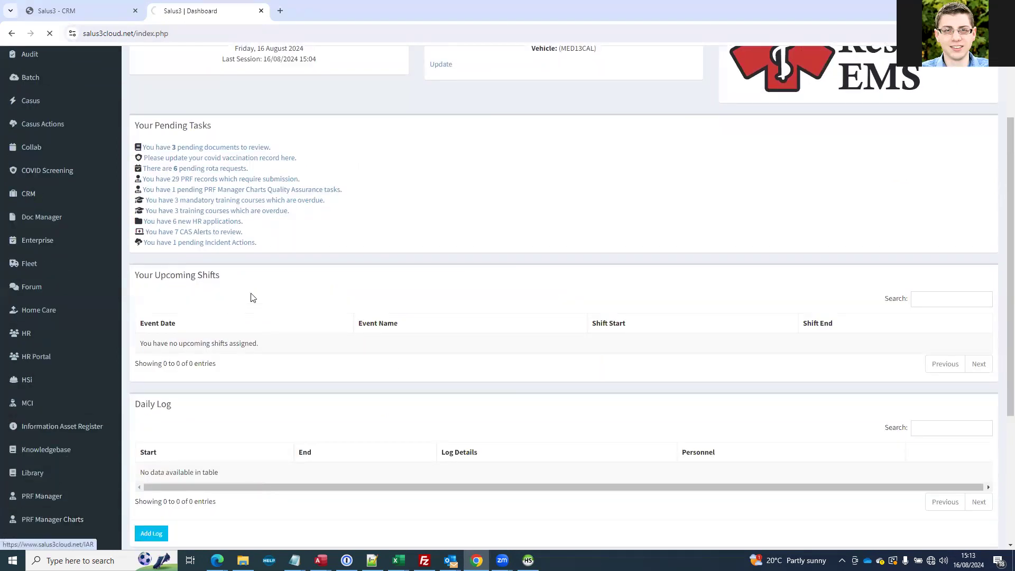
{"action": "left_click", "coordinate": [361, 120]}
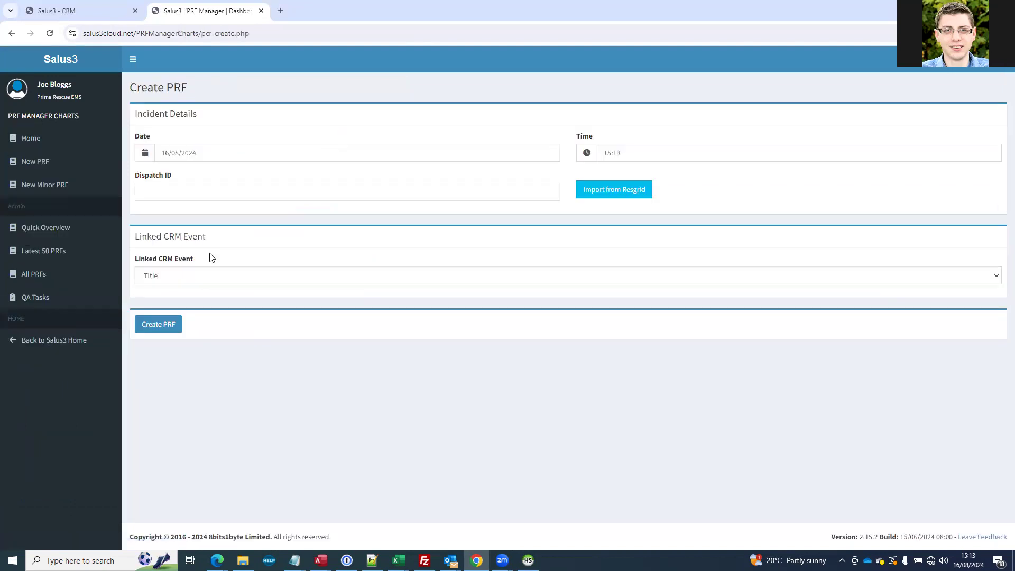
{"action": "left_click", "coordinate": [171, 277]}
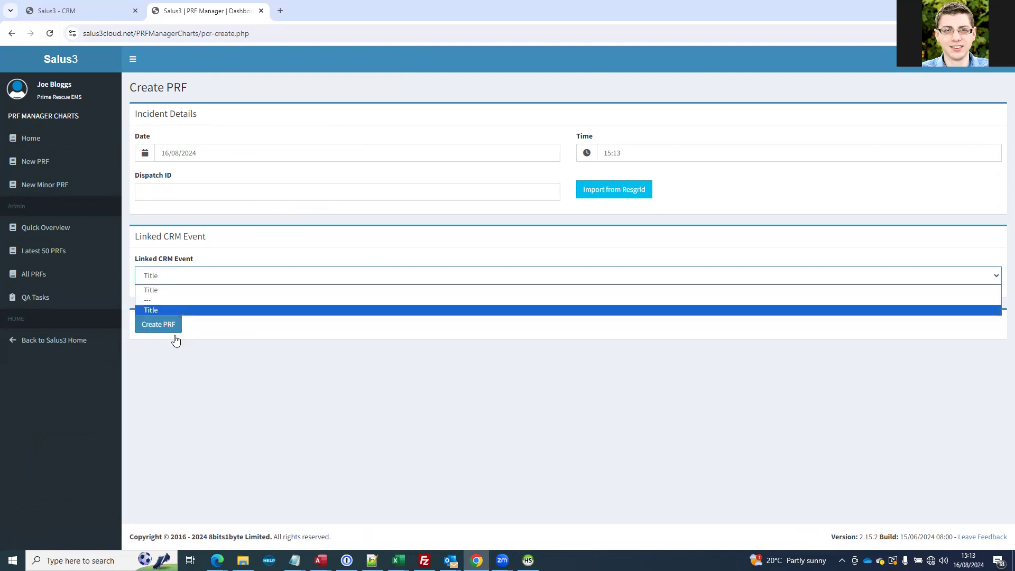
{"action": "left_click", "coordinate": [214, 292]}
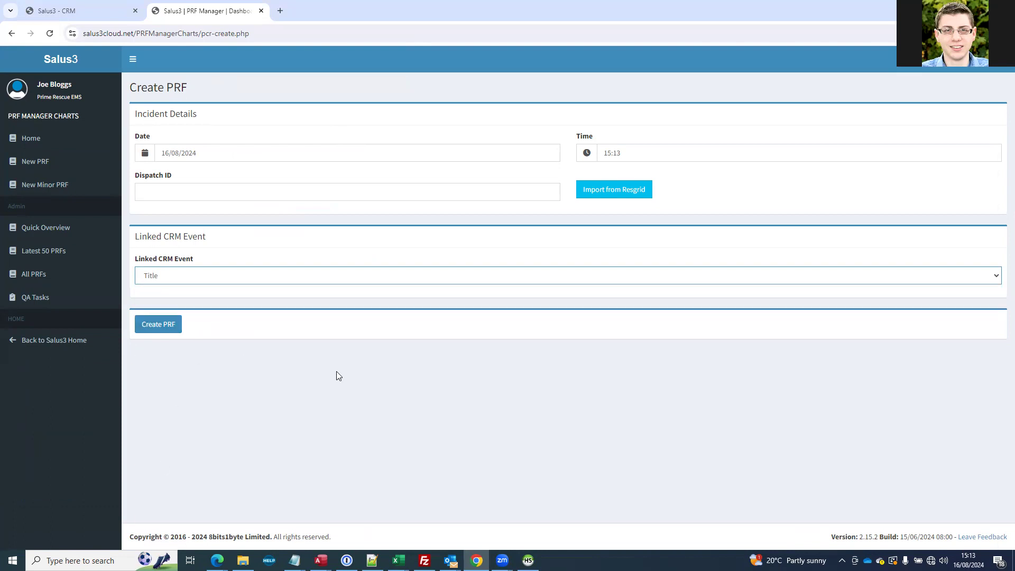
{"action": "left_click", "coordinate": [164, 324]}
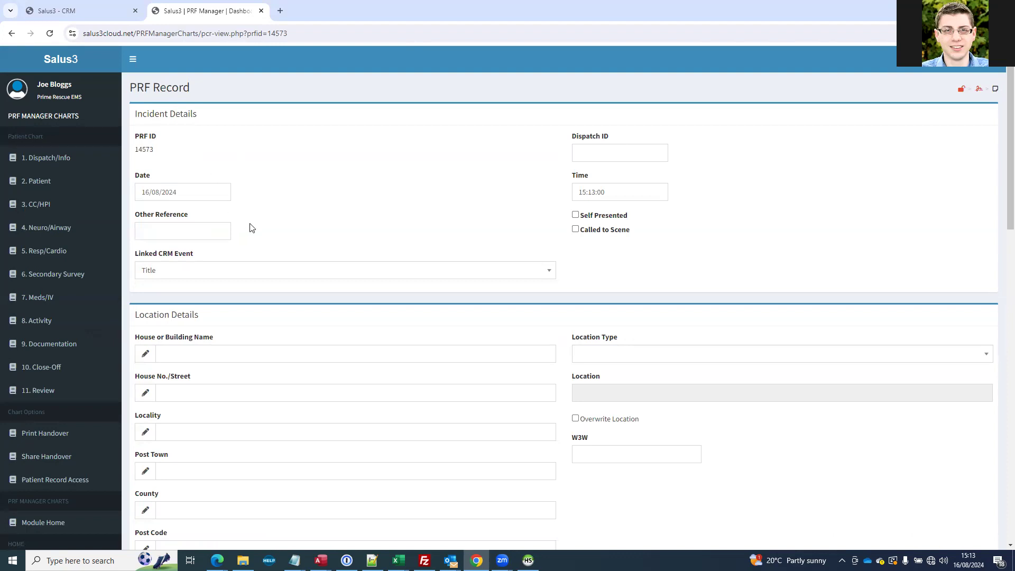
Review the crew members and responding units on the new PRF record, and return to the Salus3 home page
{"action": "scroll", "coordinate": [249, 227], "scroll_direction": "down", "scroll_amount": 10}
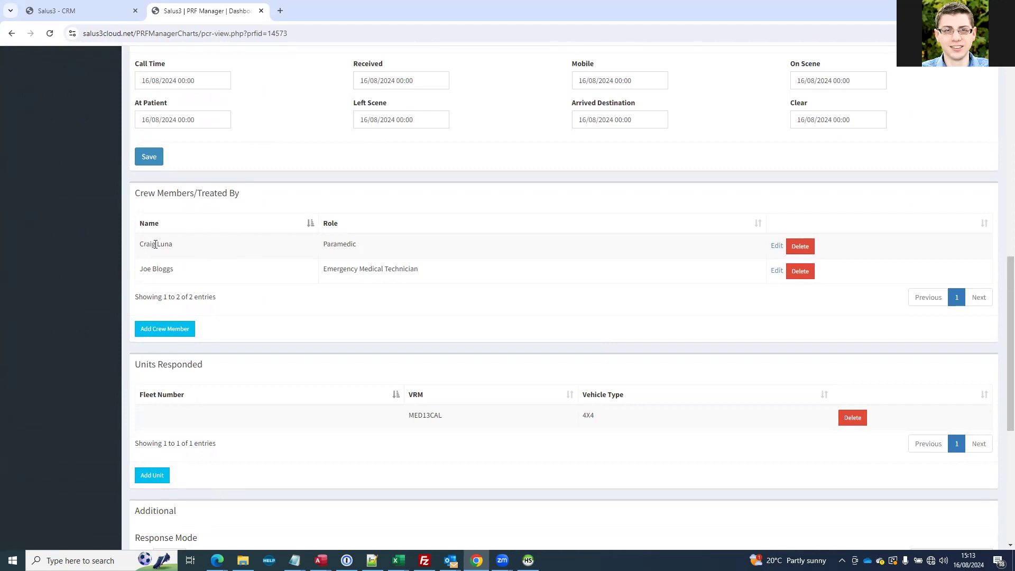
{"action": "scroll", "coordinate": [375, 253], "scroll_direction": "down", "scroll_amount": 2}
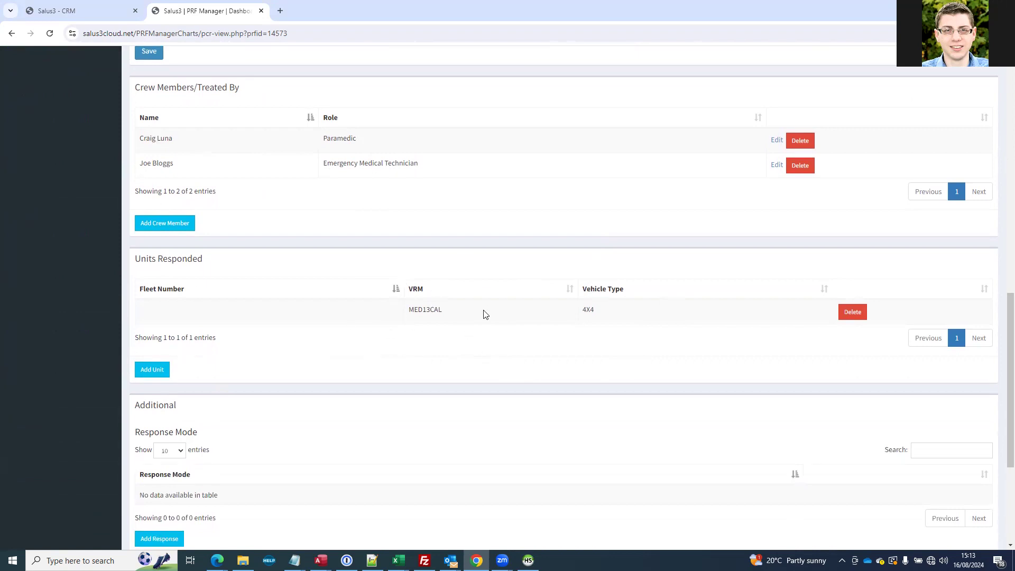
{"action": "scroll", "coordinate": [484, 311], "scroll_direction": "up", "scroll_amount": 15}
{"action": "left_click", "coordinate": [65, 63]}
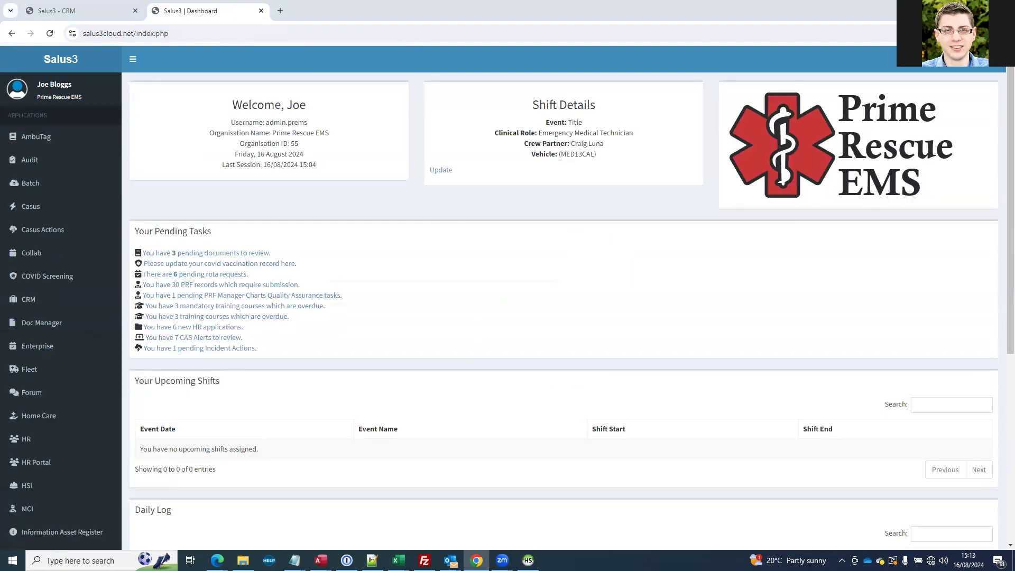
Start a new shift event in the Rota module, dated 16/08/2024 and named Test Music Festival
{"action": "scroll", "coordinate": [139, 412], "scroll_direction": "down", "scroll_amount": 4}
{"action": "left_click", "coordinate": [31, 438]}
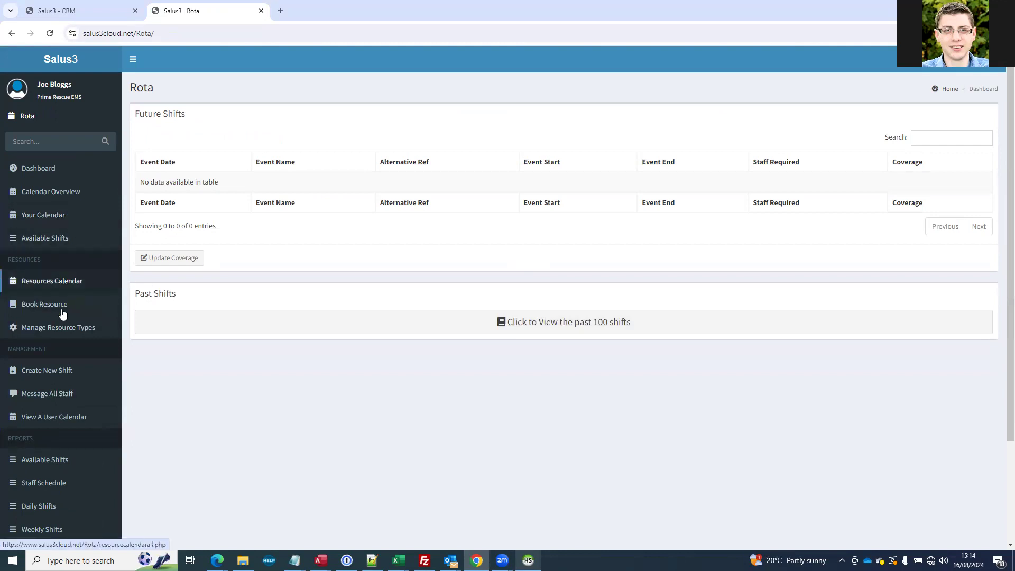
{"action": "left_click", "coordinate": [61, 373]}
{"action": "left_click", "coordinate": [165, 152]}
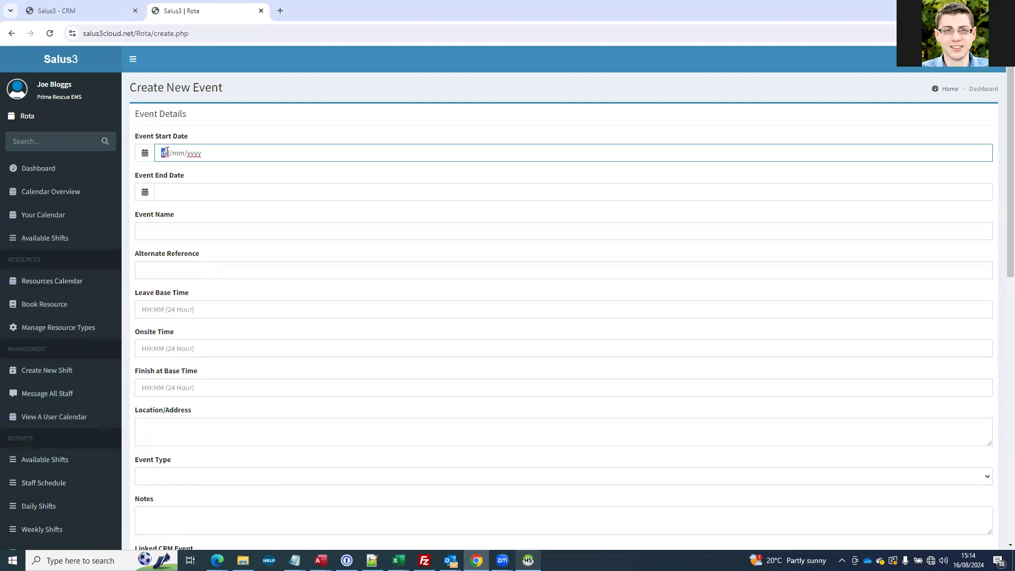
{"action": "type", "text": "16082024"}
{"action": "left_click", "coordinate": [158, 231]}
{"action": "type", "text": "T"}
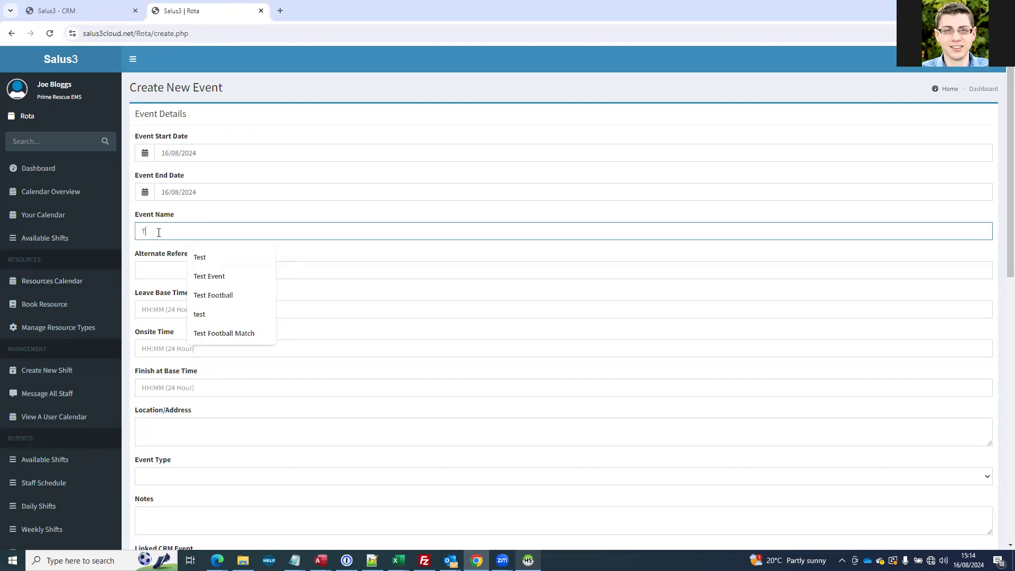
{"action": "type", "text": "est Music Festival"}
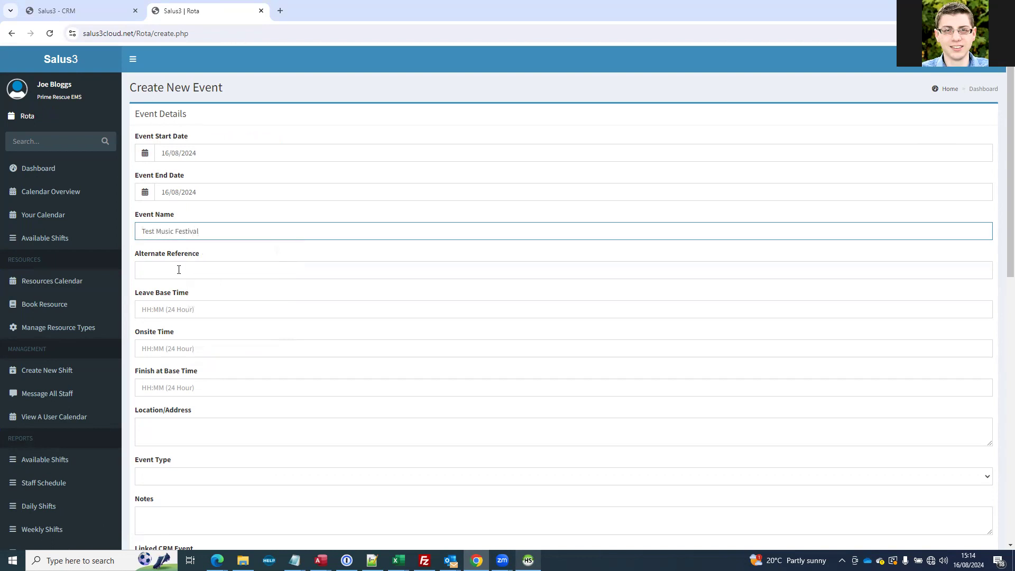
Set the event type to Event and link the rota event to the CRM event Title
{"action": "scroll", "coordinate": [179, 269], "scroll_direction": "down", "scroll_amount": 3}
{"action": "left_click", "coordinate": [161, 315]}
{"action": "left_click", "coordinate": [154, 349]}
{"action": "scroll", "coordinate": [155, 359], "scroll_direction": "down", "scroll_amount": 3}
{"action": "left_click", "coordinate": [176, 250]}
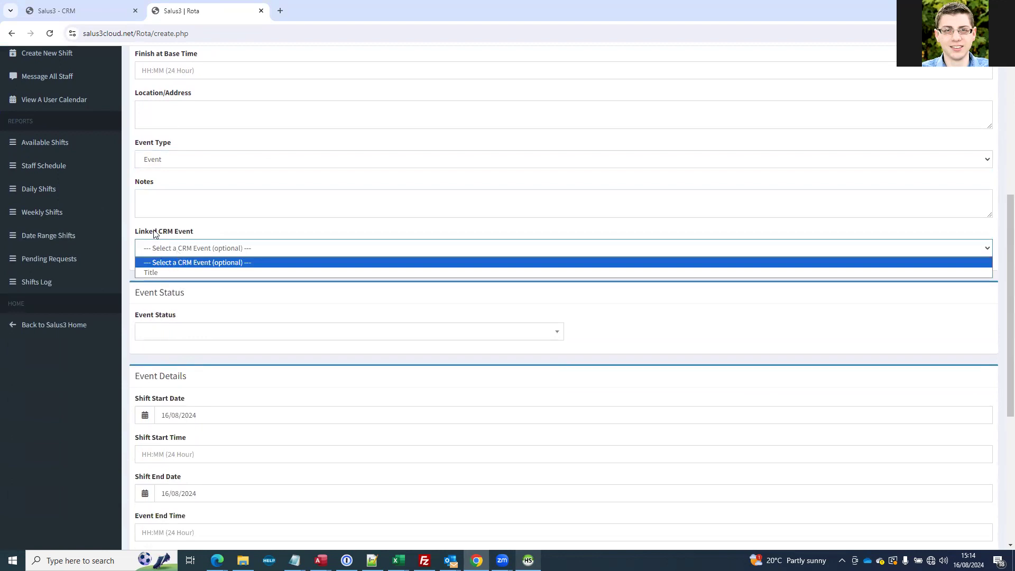
{"action": "left_click", "coordinate": [150, 272]}
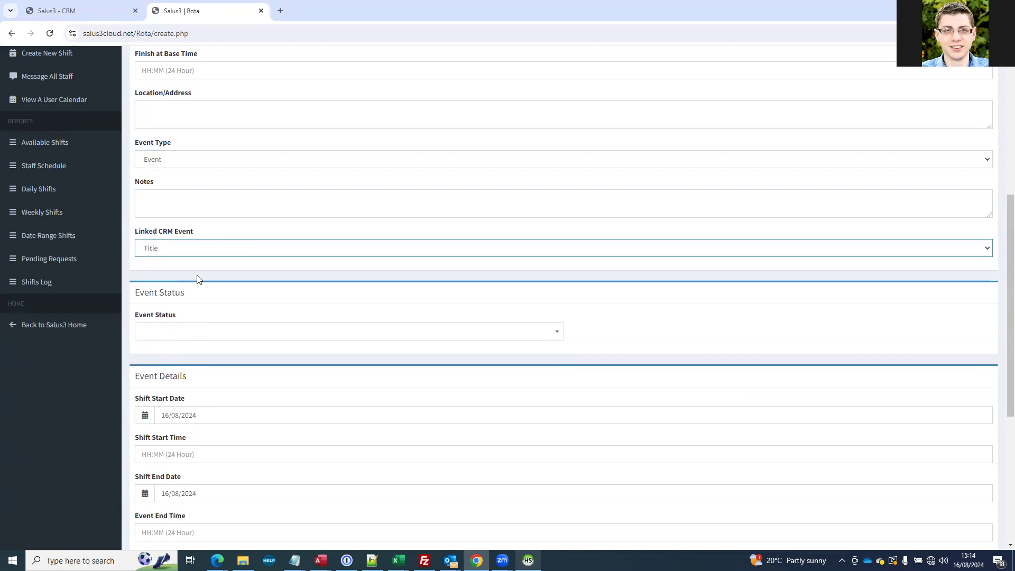
Set the event status to Confirmed, the shift start time to 10:00 and the event end time to 16:00
{"action": "left_click", "coordinate": [165, 331]}
{"action": "left_click", "coordinate": [168, 386]}
{"action": "scroll", "coordinate": [145, 344], "scroll_direction": "down", "scroll_amount": 2}
{"action": "left_click", "coordinate": [144, 346]}
{"action": "type", "text": "10:00"}
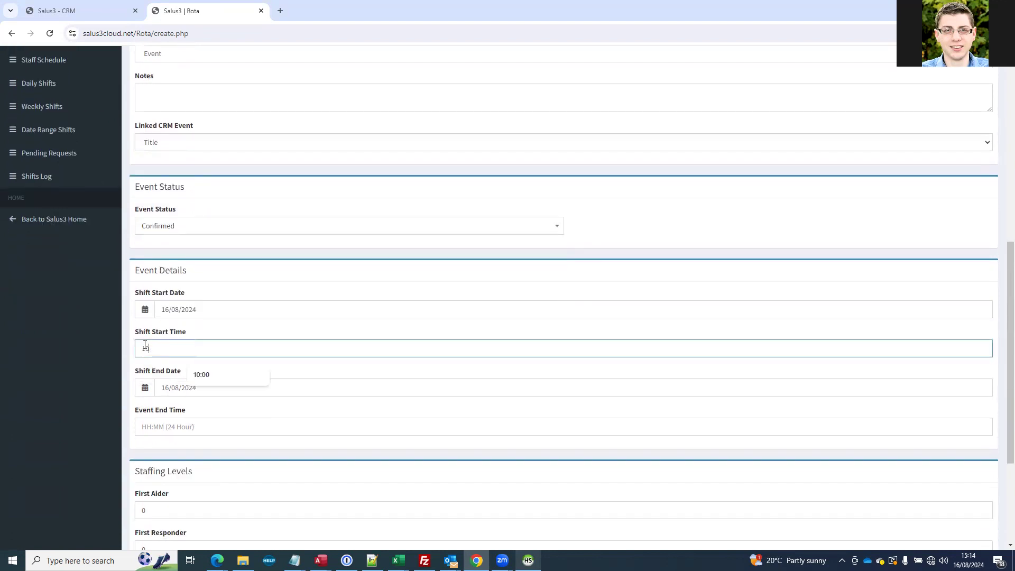
{"action": "left_click", "coordinate": [167, 426]}
{"action": "type", "text": "16:00"}
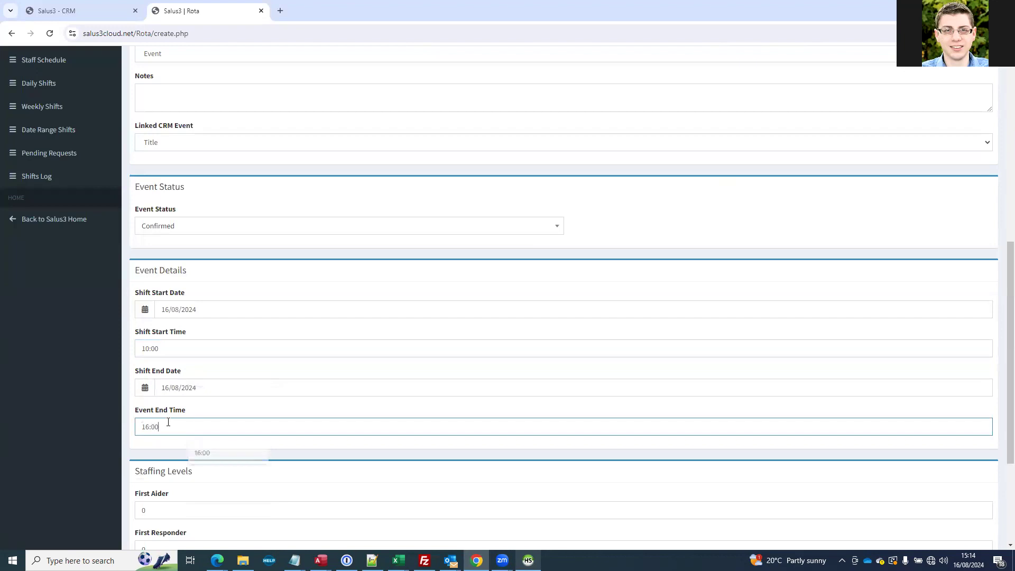
Set the Paramedic staffing level to 1 and create the shifts
{"action": "scroll", "coordinate": [147, 433], "scroll_direction": "down", "scroll_amount": 2}
{"action": "scroll", "coordinate": [146, 433], "scroll_direction": "down", "scroll_amount": 2}
{"action": "double_click", "coordinate": [144, 336]}
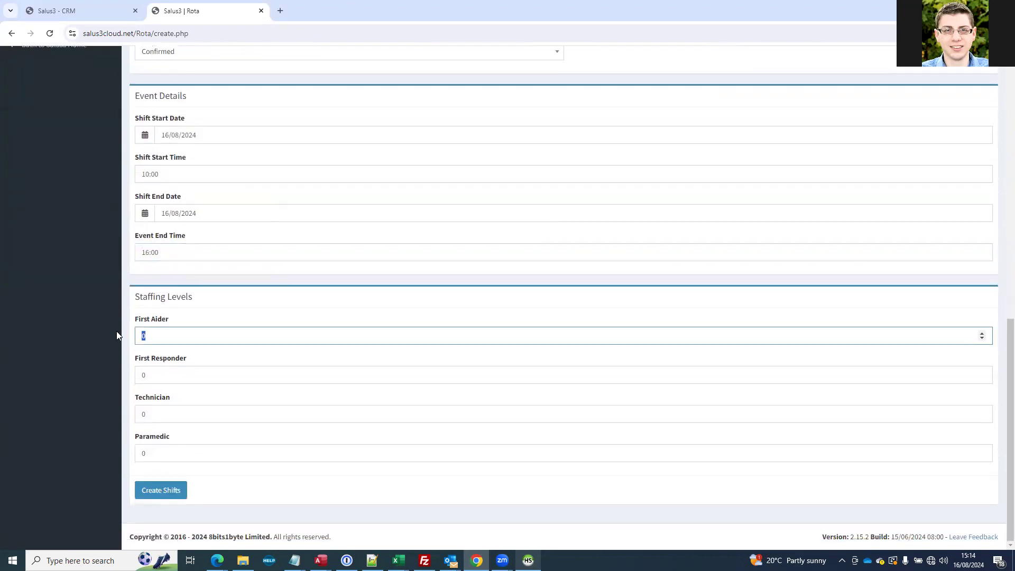
{"action": "double_click", "coordinate": [154, 452]}
{"action": "type", "text": "1"}
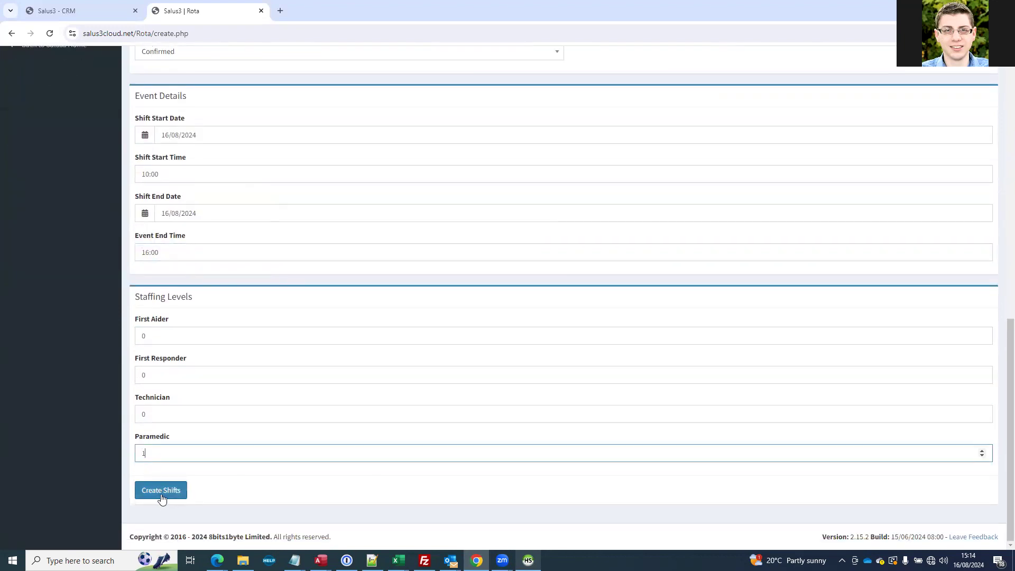
{"action": "left_click", "coordinate": [161, 489]}
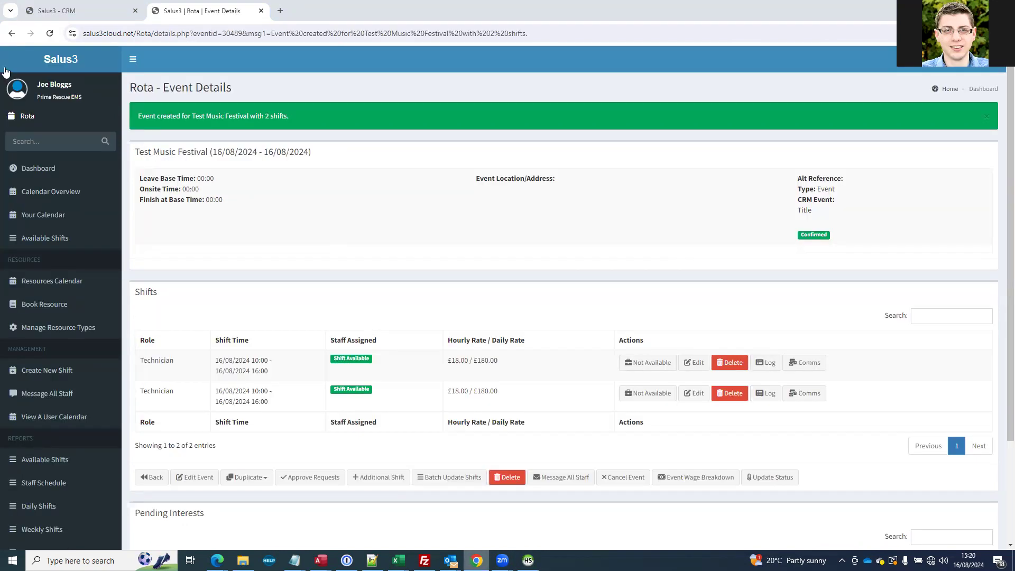
Check the linked CRM event in the Test Music Festival event details
{"action": "left_click_drag", "start_coordinate": [815, 211], "coordinate": [801, 203]}
{"action": "left_click", "coordinate": [815, 211]}
{"action": "left_click", "coordinate": [806, 205]}
Manually assign the first Technician shift to the same staff member chosen as crew partner at shift logon, and save it
{"action": "left_click", "coordinate": [694, 363]}
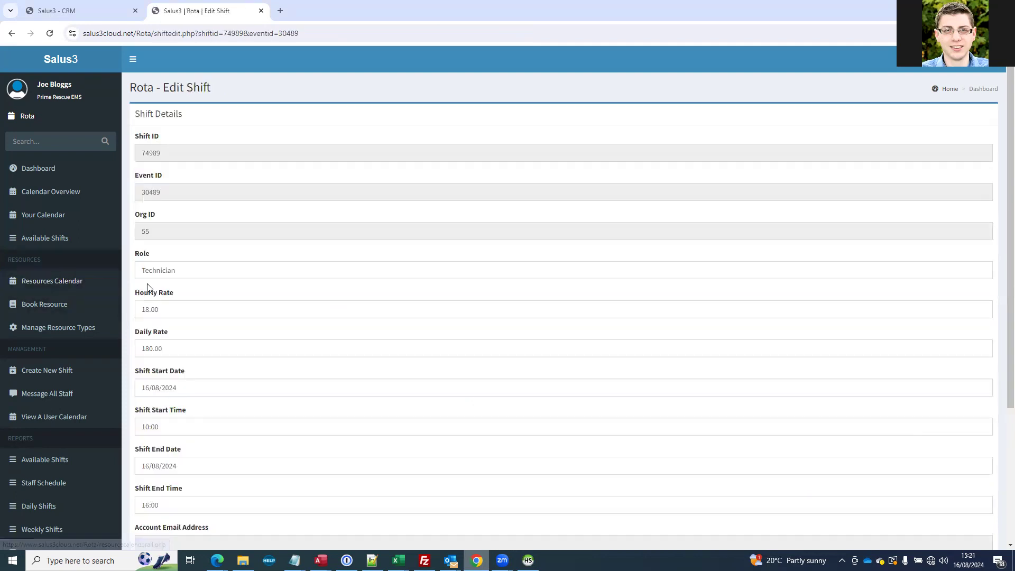
{"action": "scroll", "coordinate": [158, 373], "scroll_direction": "down", "scroll_amount": 5}
{"action": "left_click", "coordinate": [158, 396]}
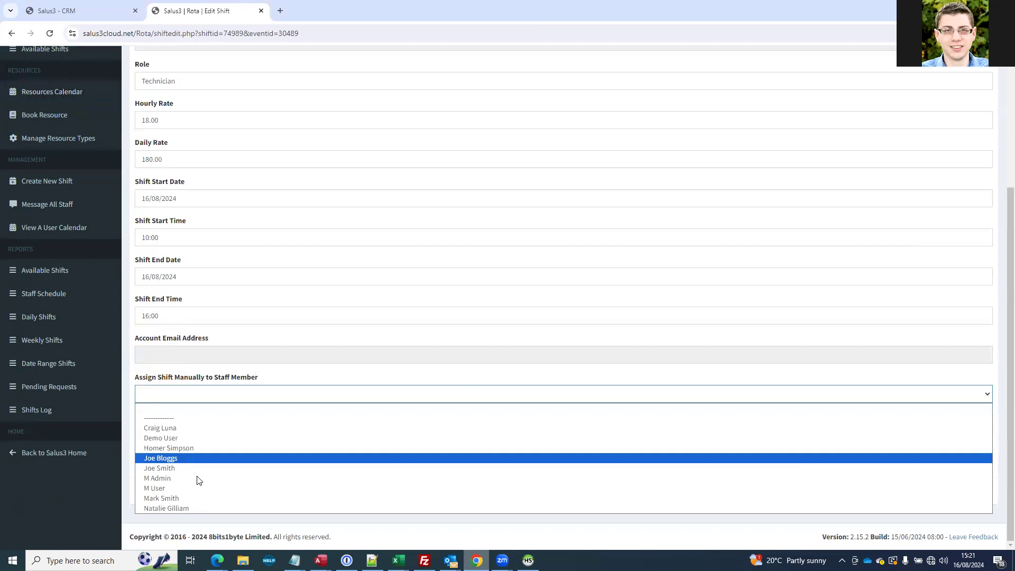
{"action": "left_click", "coordinate": [180, 437]}
{"action": "left_click", "coordinate": [163, 395]}
{"action": "left_click", "coordinate": [159, 428]}
{"action": "left_click", "coordinate": [161, 490]}
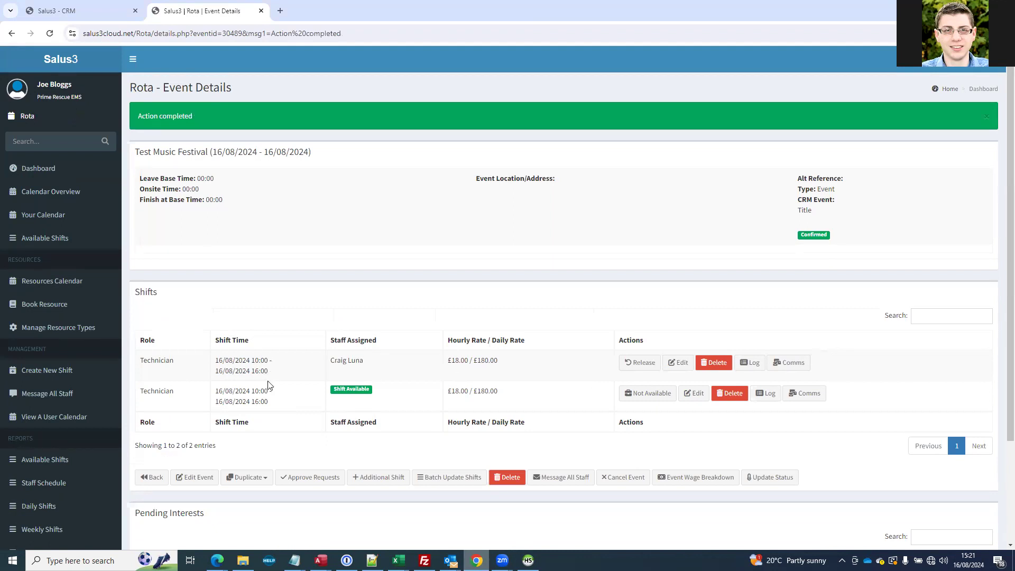
{"action": "scroll", "coordinate": [268, 386], "scroll_direction": "down", "scroll_amount": 3}
{"action": "scroll", "coordinate": [267, 385], "scroll_direction": "up", "scroll_amount": 3}
{"action": "left_click", "coordinate": [74, 7]}
{"action": "key", "text": "ctrl+Tab"}
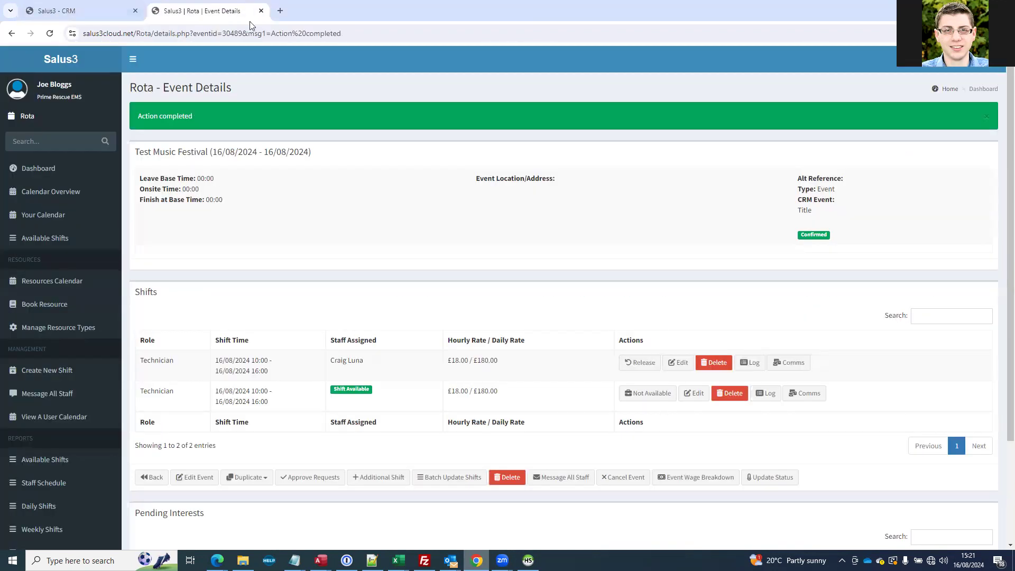
Add a Post Event Report function to the Test Music Festival service demand record in the CRM
{"action": "left_click", "coordinate": [85, 14]}
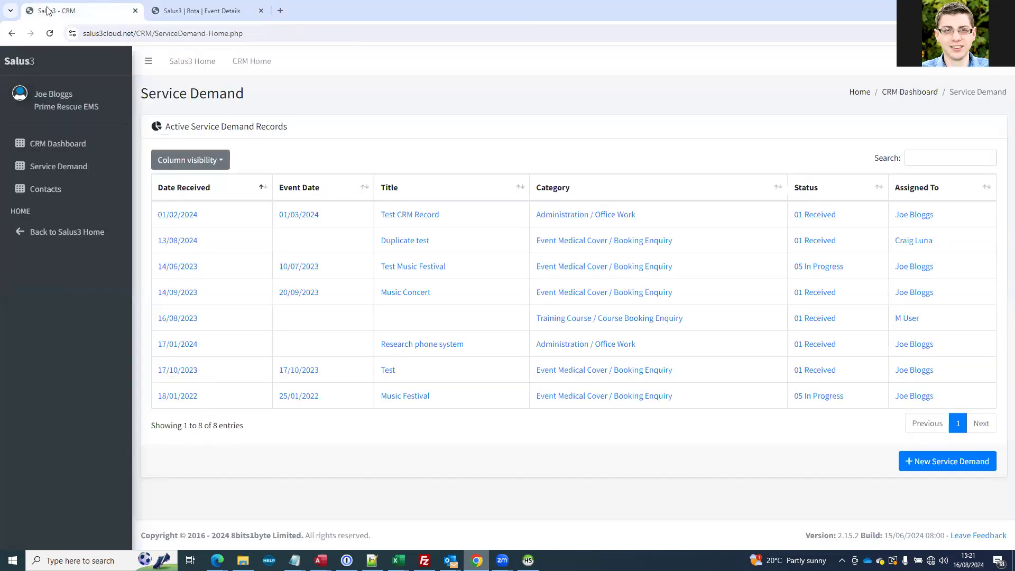
{"action": "left_click", "coordinate": [568, 270]}
{"action": "scroll", "coordinate": [395, 324], "scroll_direction": "down", "scroll_amount": 3}
{"action": "scroll", "coordinate": [397, 321], "scroll_direction": "down", "scroll_amount": 2}
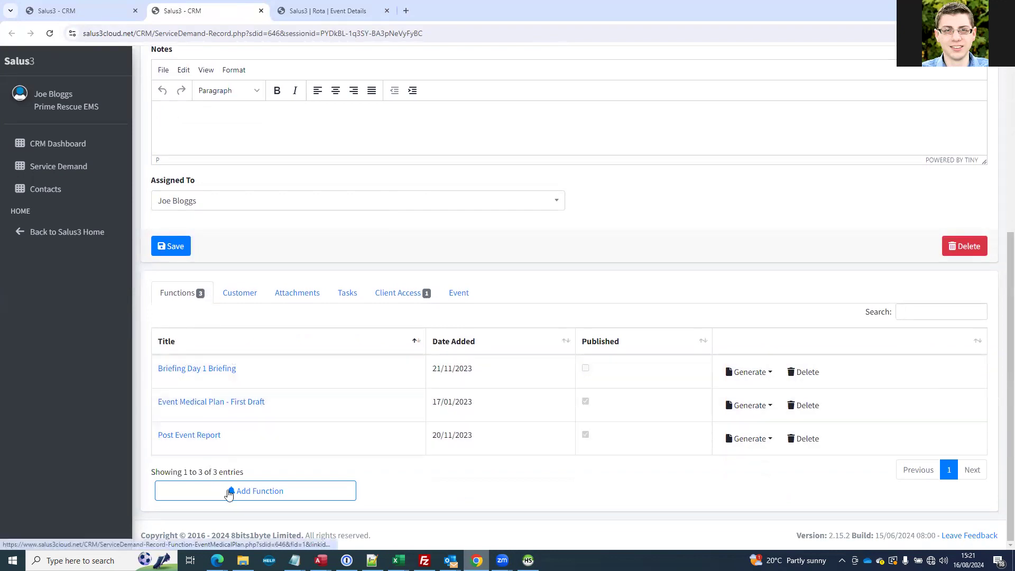
{"action": "left_click", "coordinate": [230, 494]}
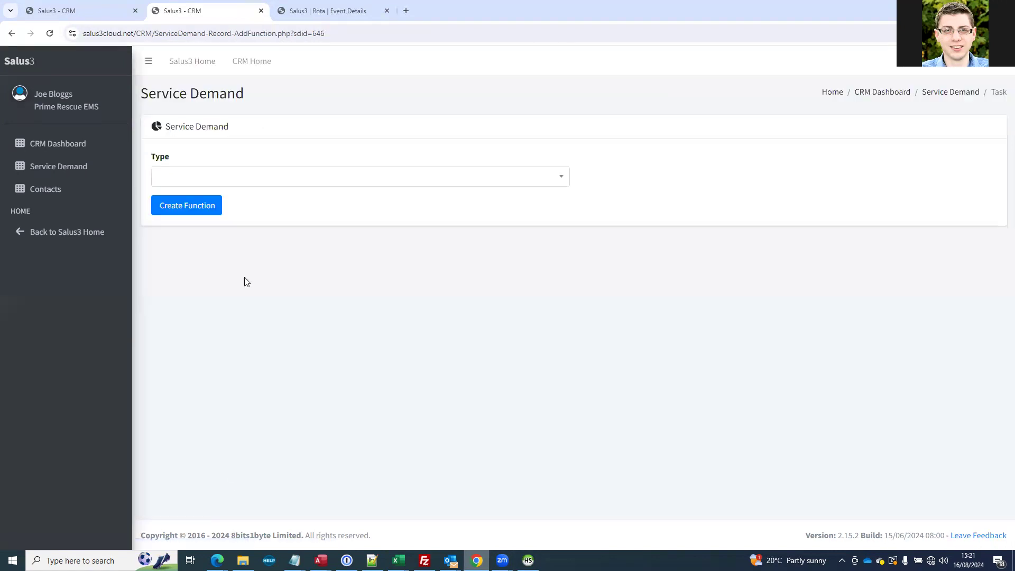
{"action": "left_click", "coordinate": [257, 190]}
{"action": "key", "text": "Return"}
{"action": "left_click", "coordinate": [193, 208]}
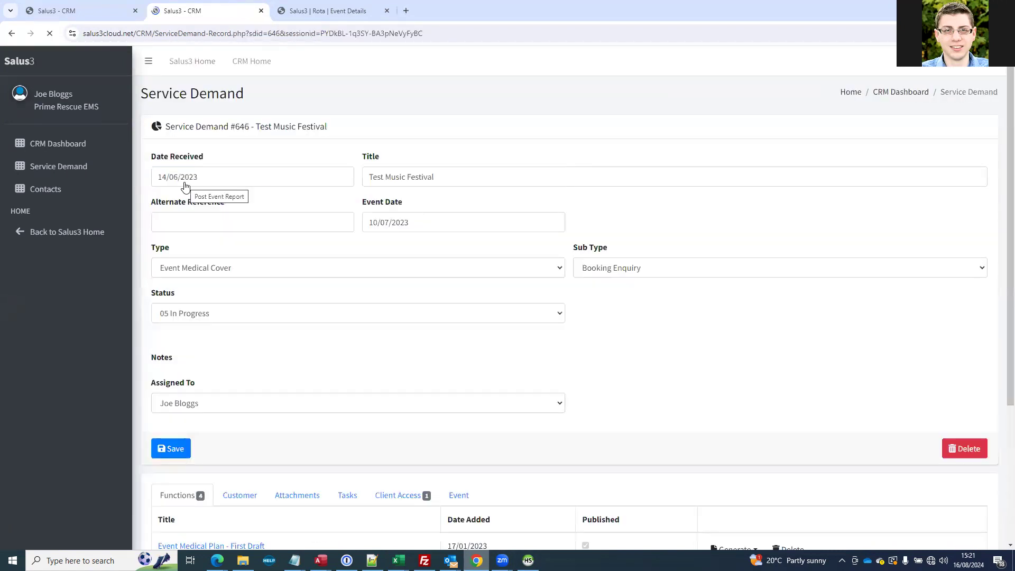
Open the Post Event Report dated 16/08/2024 and examine its linked patient records and shifts
{"action": "scroll", "coordinate": [188, 222], "scroll_direction": "down", "scroll_amount": 6}
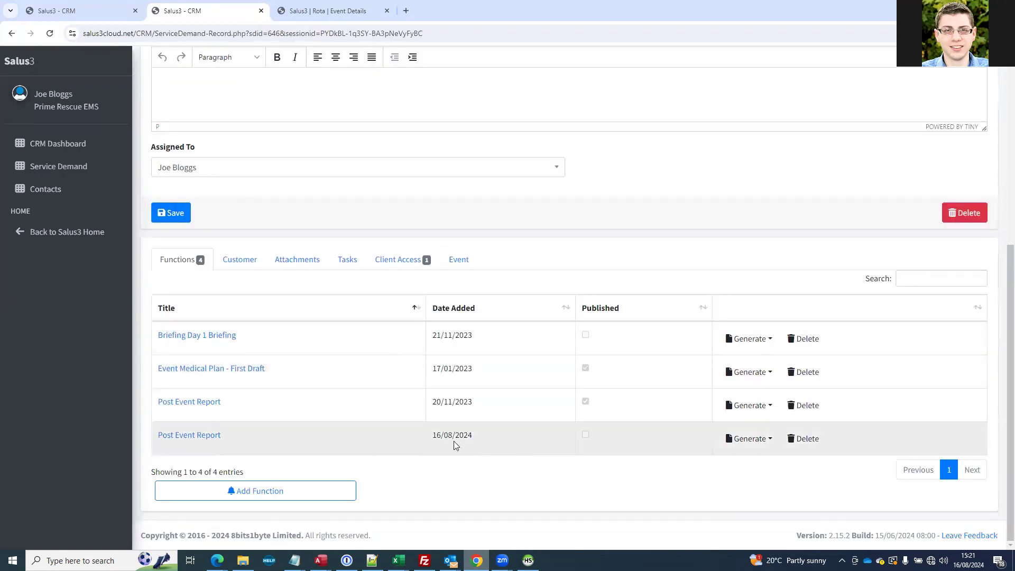
{"action": "left_click", "coordinate": [215, 438]}
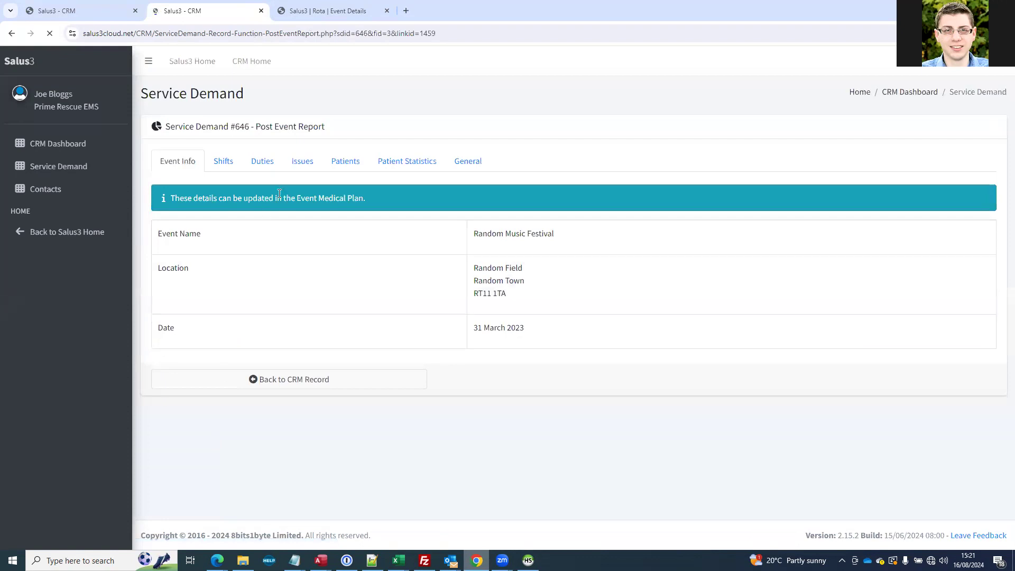
{"action": "left_click", "coordinate": [342, 164]}
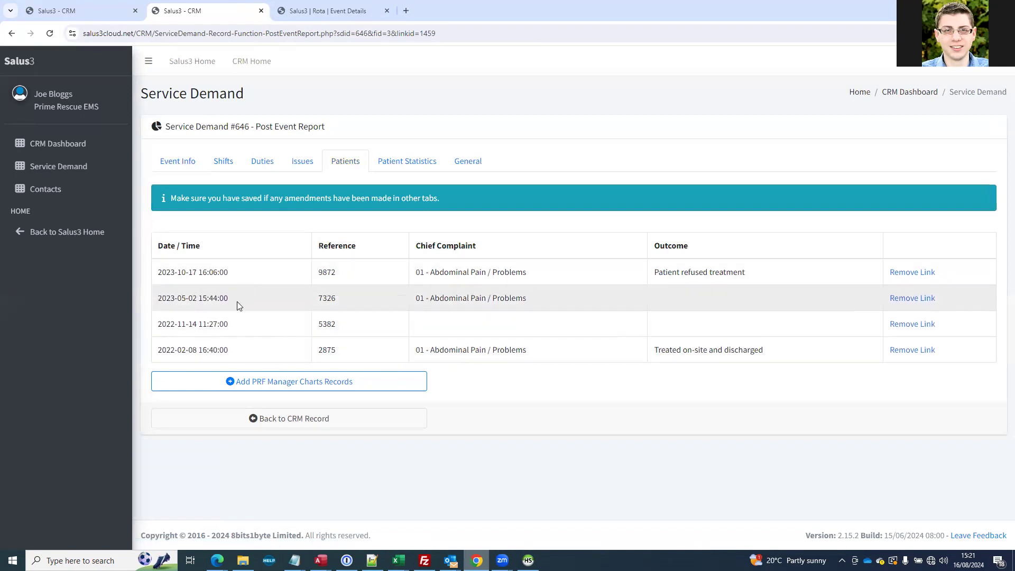
{"action": "left_click", "coordinate": [233, 169]}
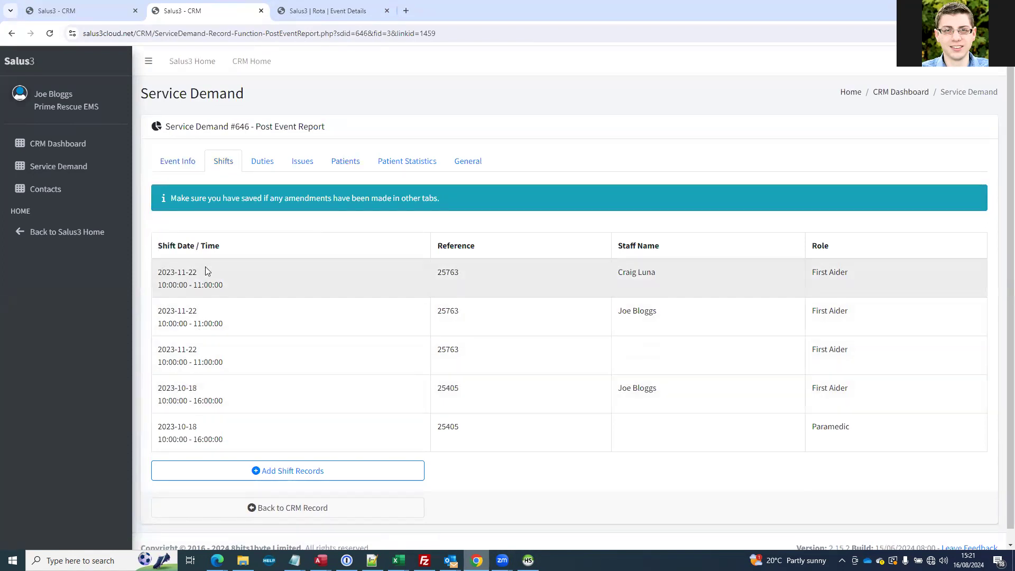
{"action": "scroll", "coordinate": [215, 376], "scroll_direction": "down", "scroll_amount": 1}
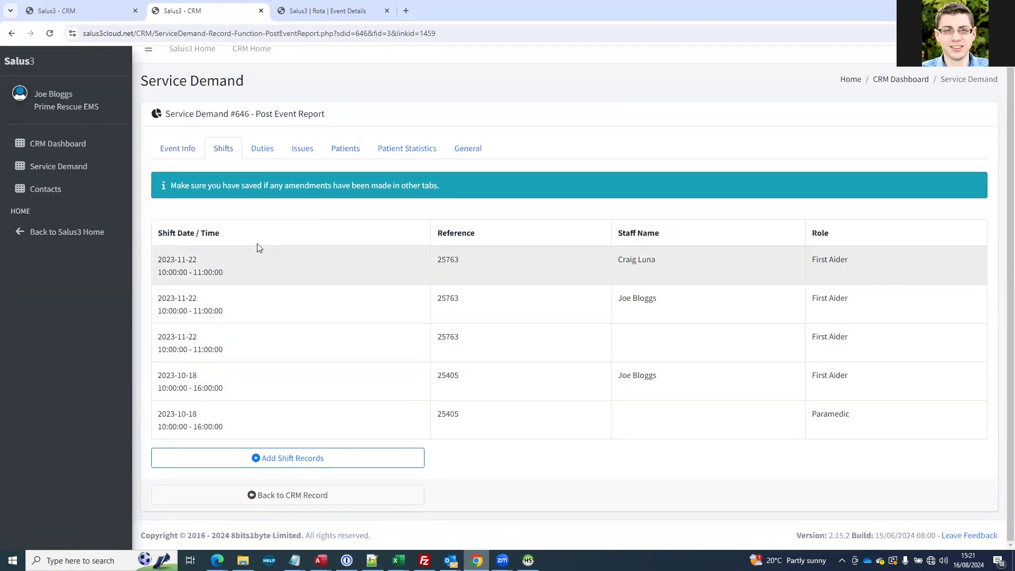
{"action": "scroll", "coordinate": [275, 190], "scroll_direction": "up", "scroll_amount": 1}
Review the report's duties, issues, patients and patient statistics sections
{"action": "left_click", "coordinate": [268, 164]}
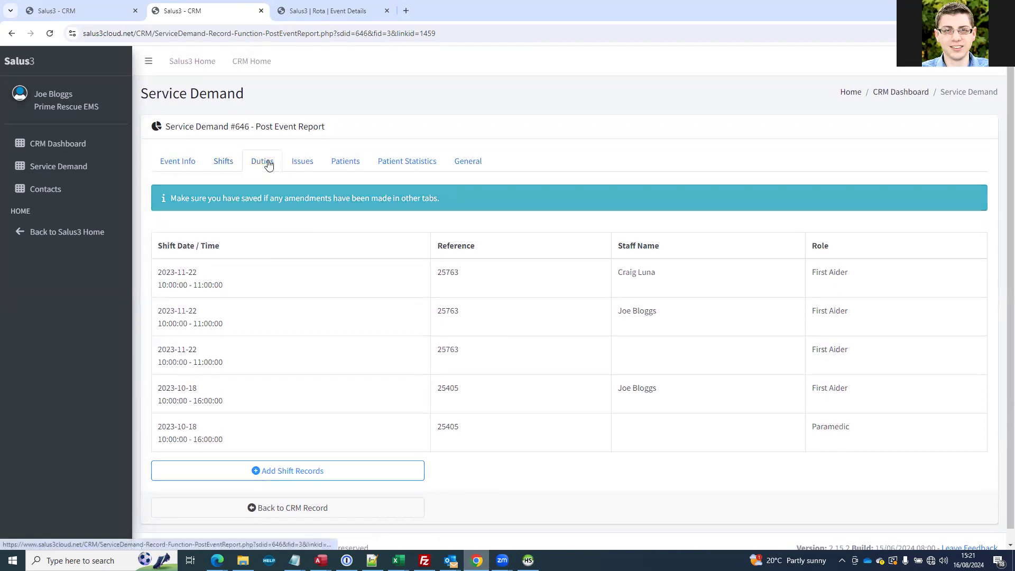
{"action": "left_click", "coordinate": [309, 163]}
{"action": "left_click", "coordinate": [338, 164]}
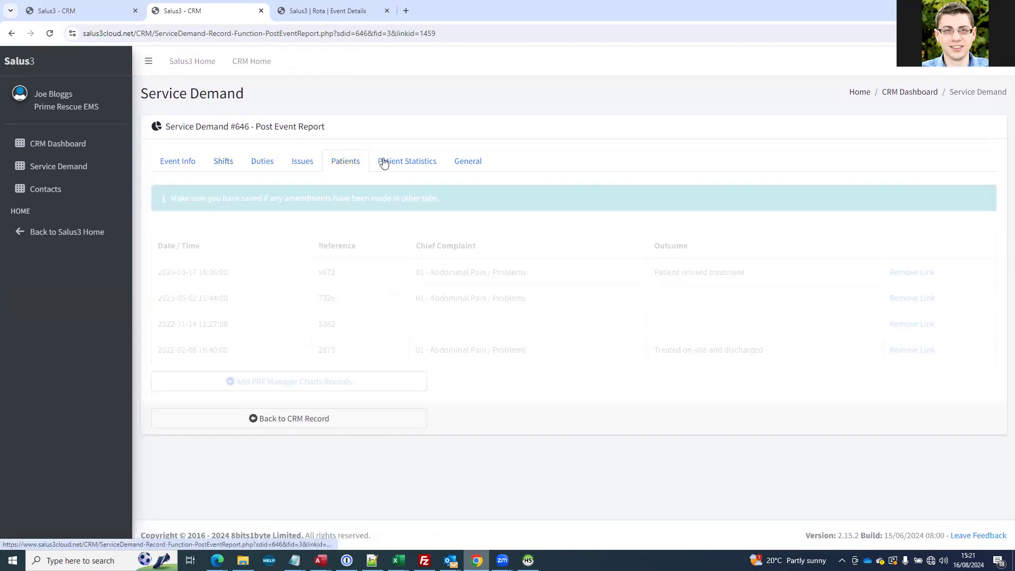
{"action": "left_click", "coordinate": [391, 162]}
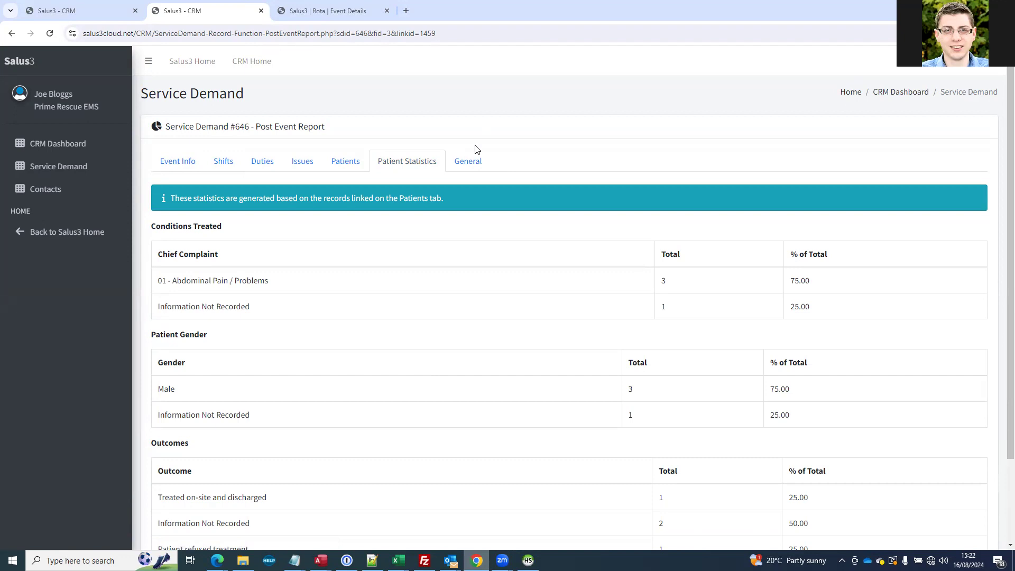
{"action": "left_click", "coordinate": [330, 166]}
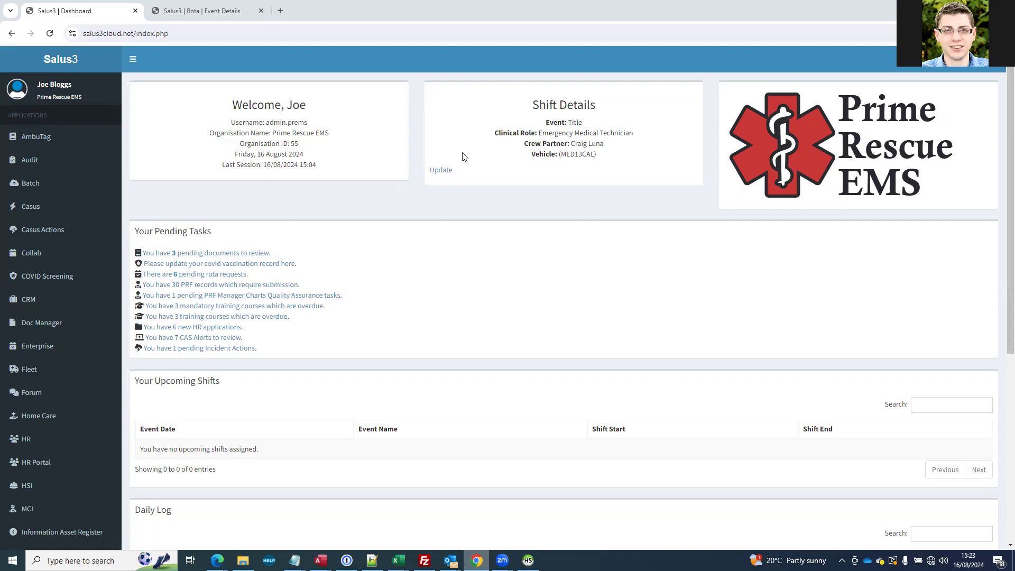
Go to the CAD module at salus3cloud.net/CAD and start a new call
{"action": "left_click_drag", "start_coordinate": [142, 34], "coordinate": [254, 48]}
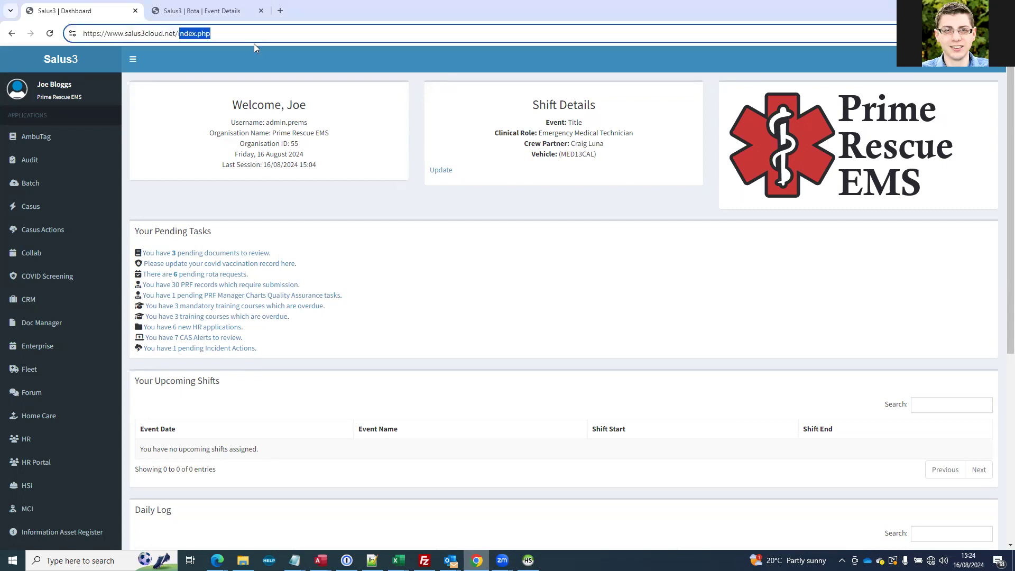
{"action": "type", "text": "CAD"}
{"action": "key", "text": "Return"}
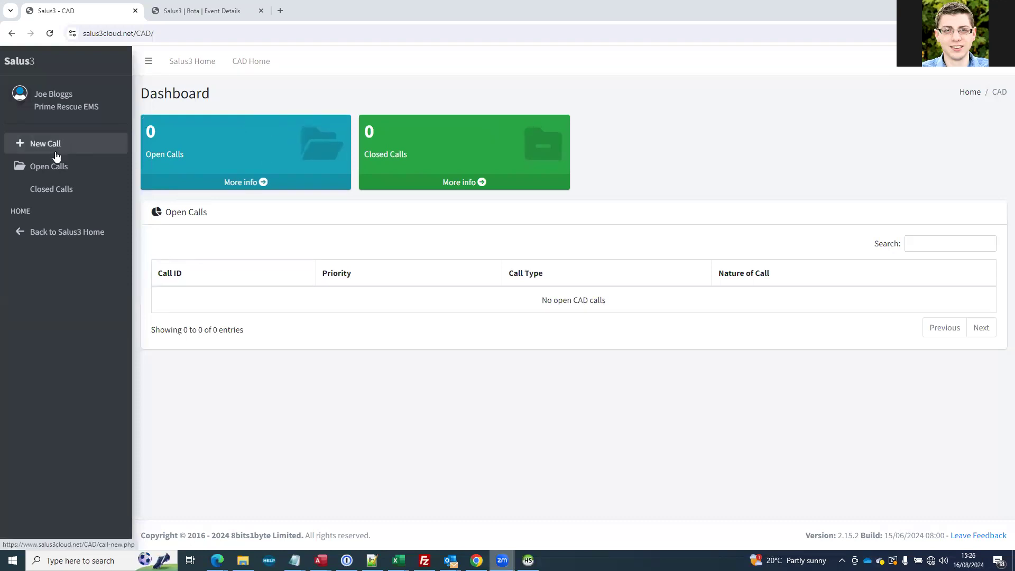
{"action": "left_click", "coordinate": [62, 144]}
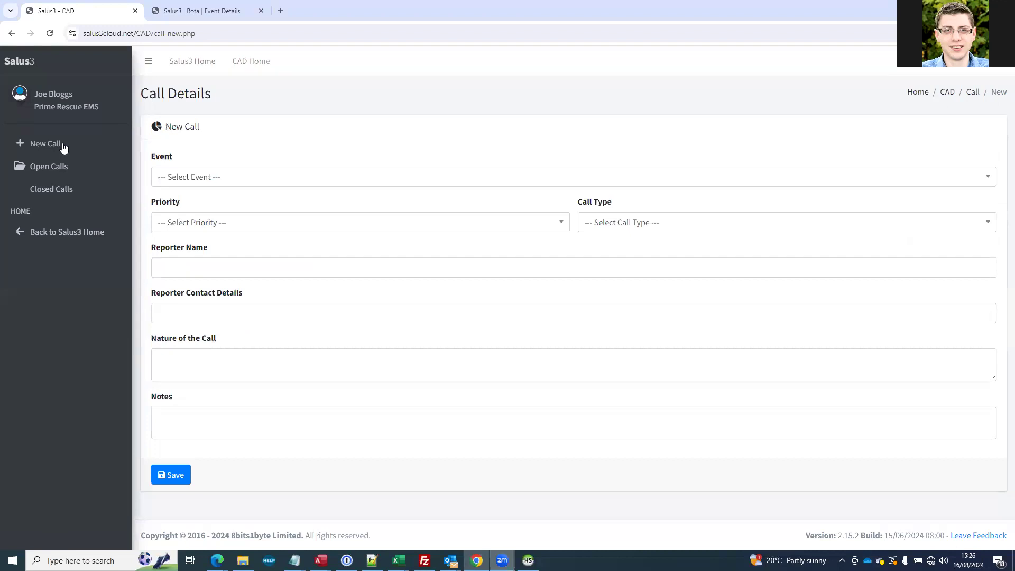
Set the new call's event to Random Music Festival and its priority to Category 3, and open the call type choices
{"action": "left_click", "coordinate": [211, 184]}
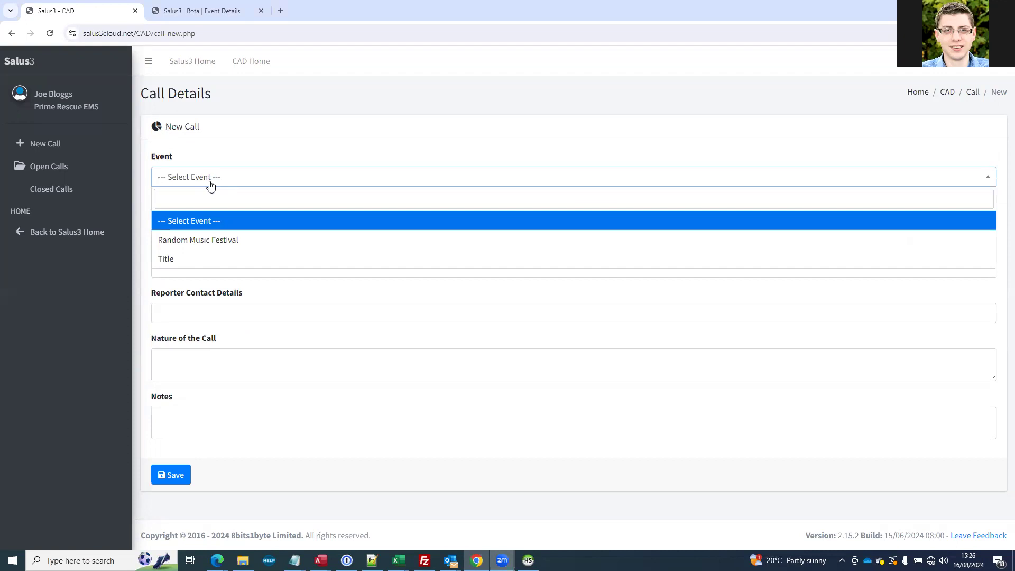
{"action": "left_click", "coordinate": [177, 240]}
{"action": "left_click", "coordinate": [196, 223]}
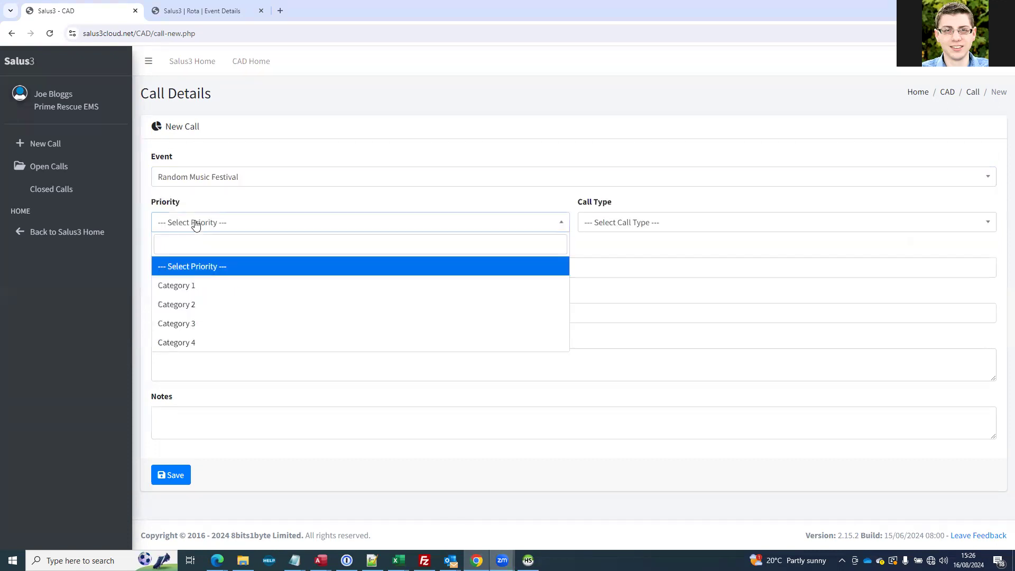
{"action": "left_click", "coordinate": [209, 322]}
{"action": "left_click", "coordinate": [605, 222]}
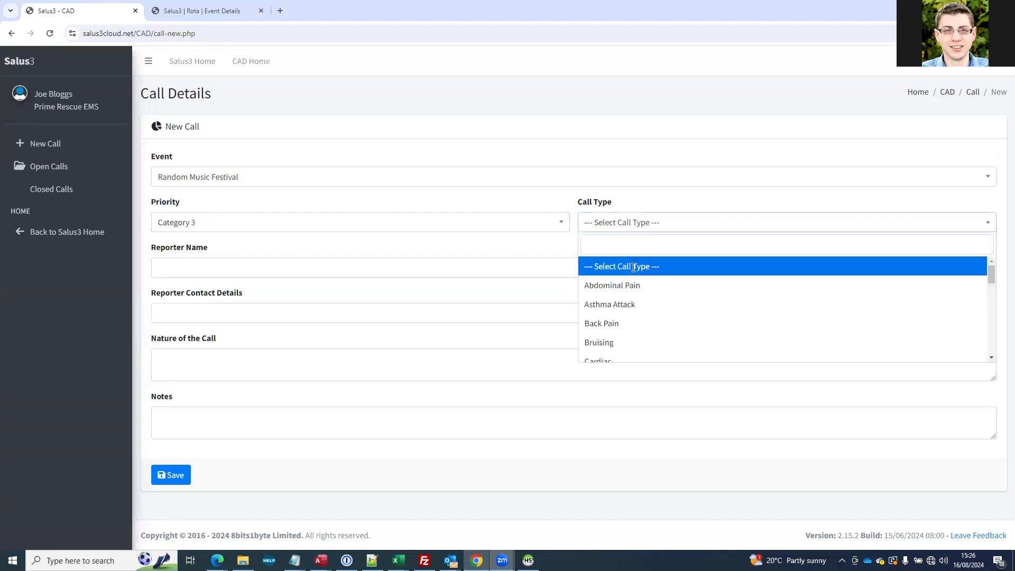
{"action": "scroll", "coordinate": [636, 306], "scroll_direction": "down", "scroll_amount": 5}
{"action": "scroll", "coordinate": [641, 317], "scroll_direction": "up", "scroll_amount": 6}
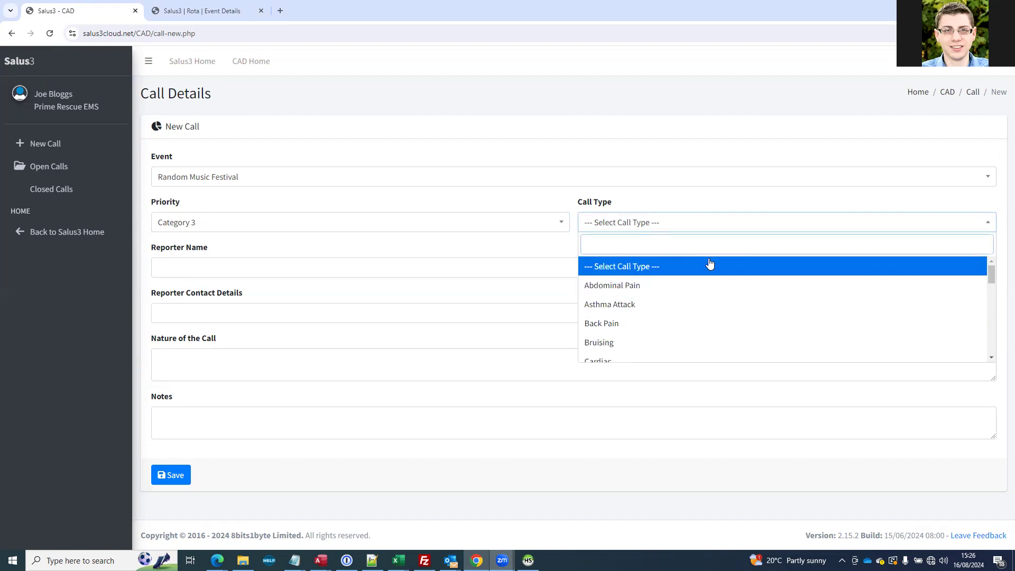
{"action": "type", "text": "sic"}
{"action": "key", "text": "BackSpace"}
{"action": "key", "text": "BackSpace"}
{"action": "key", "text": "BackSpace"}
{"action": "type", "text": "si"}
{"action": "key", "text": "BackSpace"}
{"action": "key", "text": "BackSpace"}
Set the call type to Fall
{"action": "scroll", "coordinate": [716, 302], "scroll_direction": "down", "scroll_amount": 3}
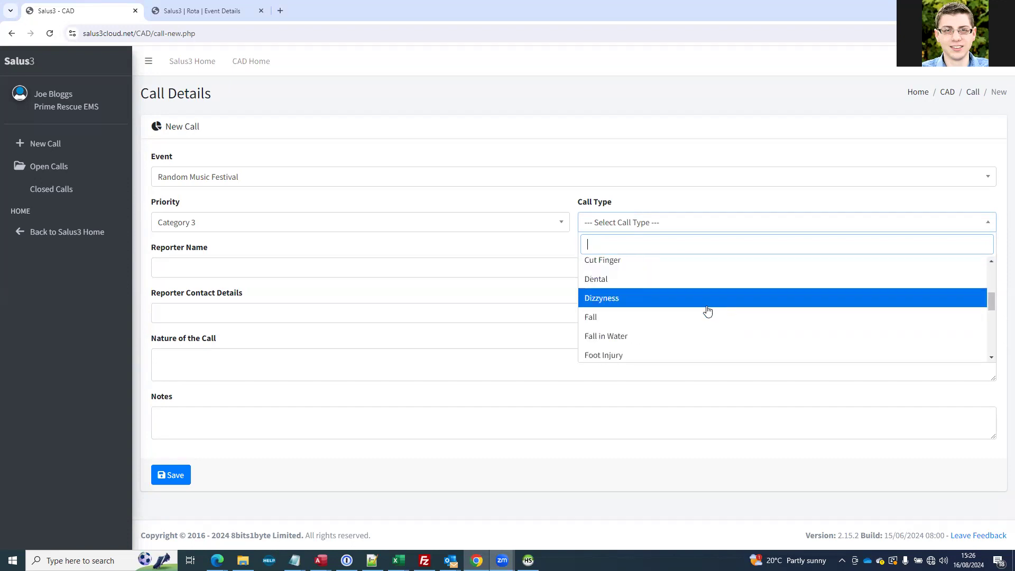
{"action": "scroll", "coordinate": [709, 298], "scroll_direction": "down", "scroll_amount": 1}
{"action": "scroll", "coordinate": [656, 317], "scroll_direction": "up", "scroll_amount": 1}
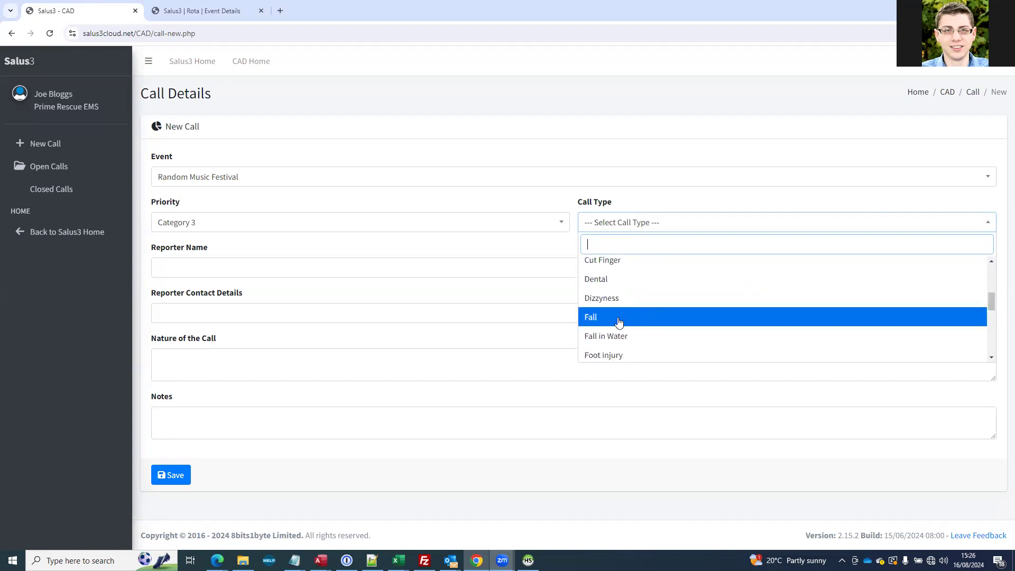
{"action": "left_click", "coordinate": [614, 322]}
Enter the reporter's name and contact phone number for the call
{"action": "left_click", "coordinate": [365, 275]}
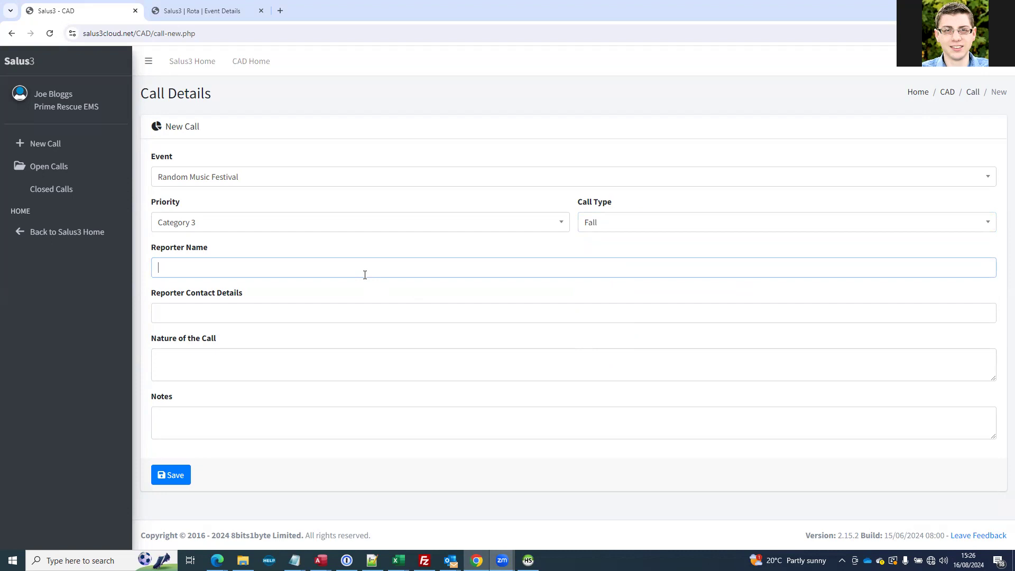
{"action": "key", "text": "Tab"}
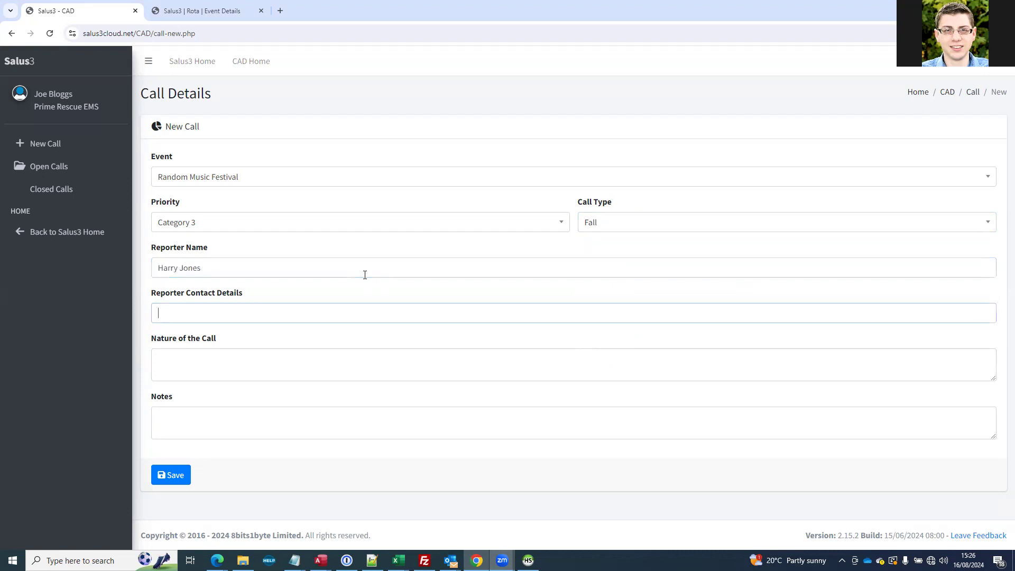
{"action": "type", "text": "012345 67890"}
{"action": "left_click", "coordinate": [180, 313]}
{"action": "key", "text": "BackSpace"}
{"action": "left_click", "coordinate": [204, 313]}
{"action": "type", "text": "1"}
Describe the nature of the call as "Pt fallen over", leave the notes empty and save the call
{"action": "left_click", "coordinate": [224, 366]}
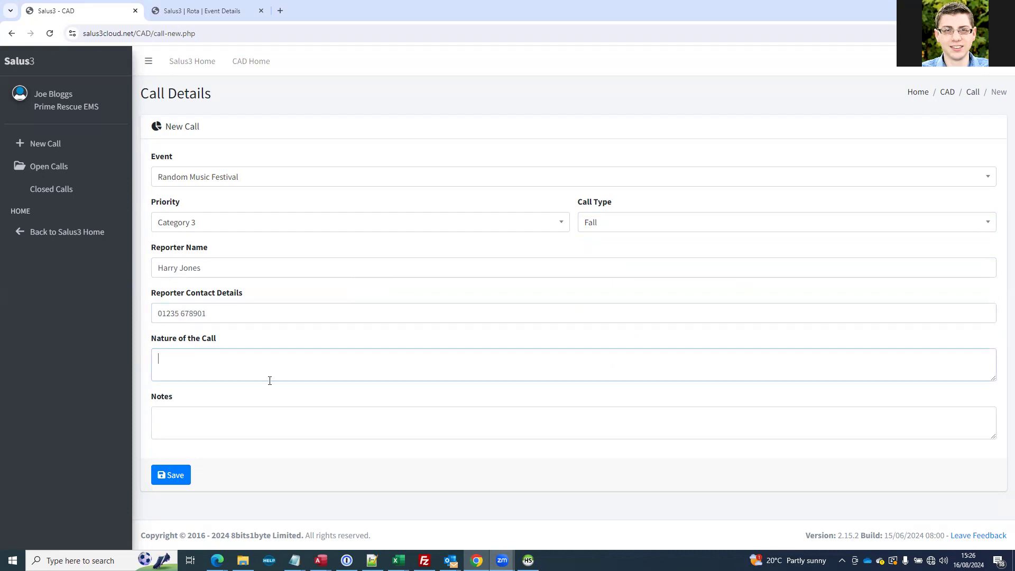
{"action": "type", "text": "Pt fallen over"}
{"action": "left_click", "coordinate": [203, 429]}
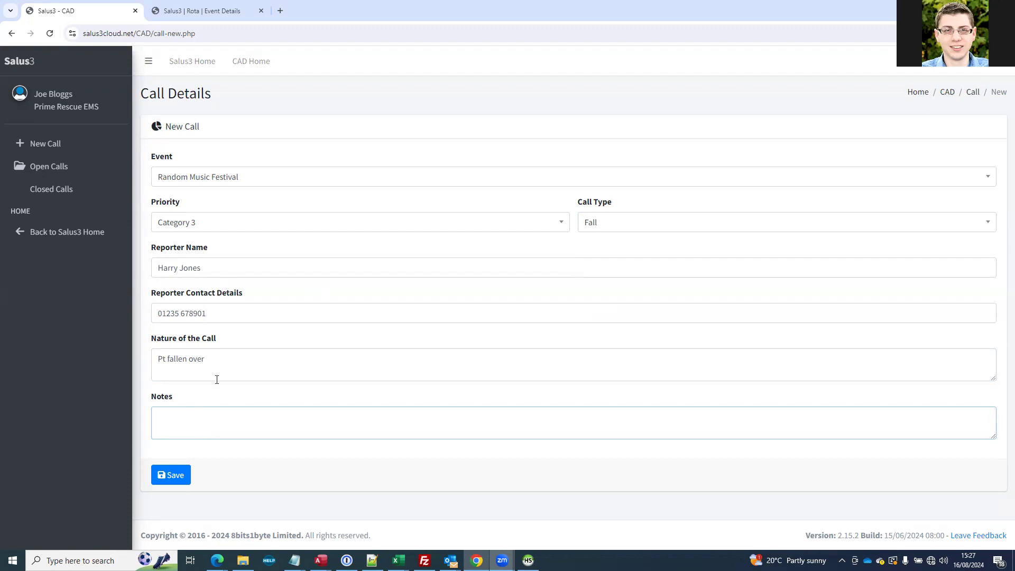
{"action": "left_click", "coordinate": [182, 476]}
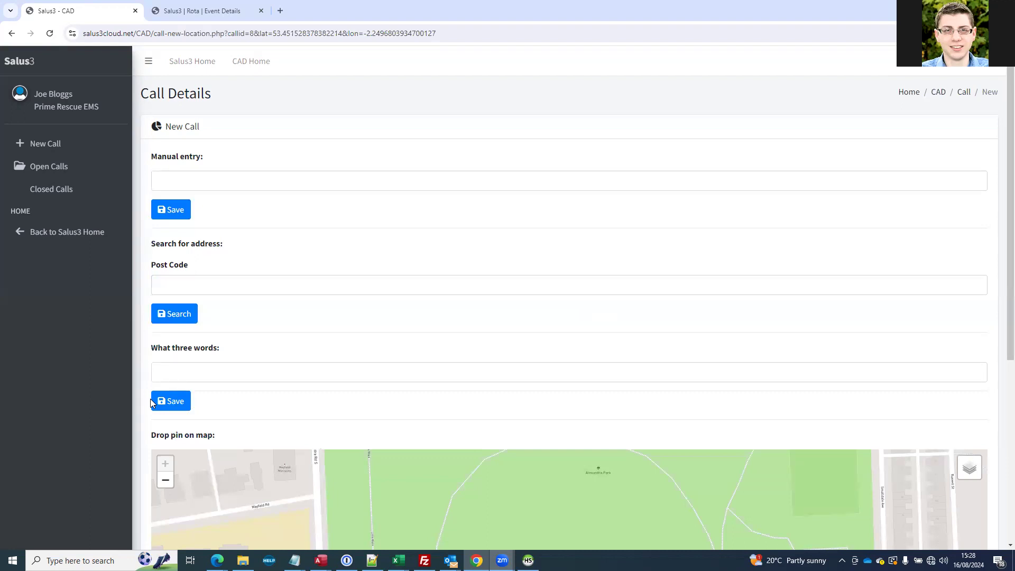
Examine the manual entry, post code search and what three words options for recording the call's location
{"action": "left_click", "coordinate": [231, 178]}
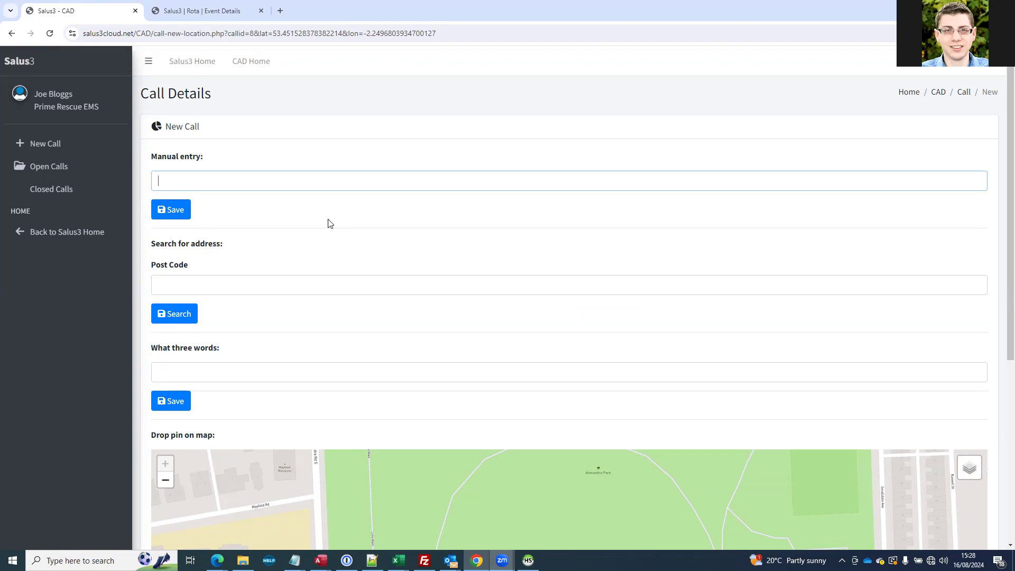
{"action": "left_click", "coordinate": [227, 286]}
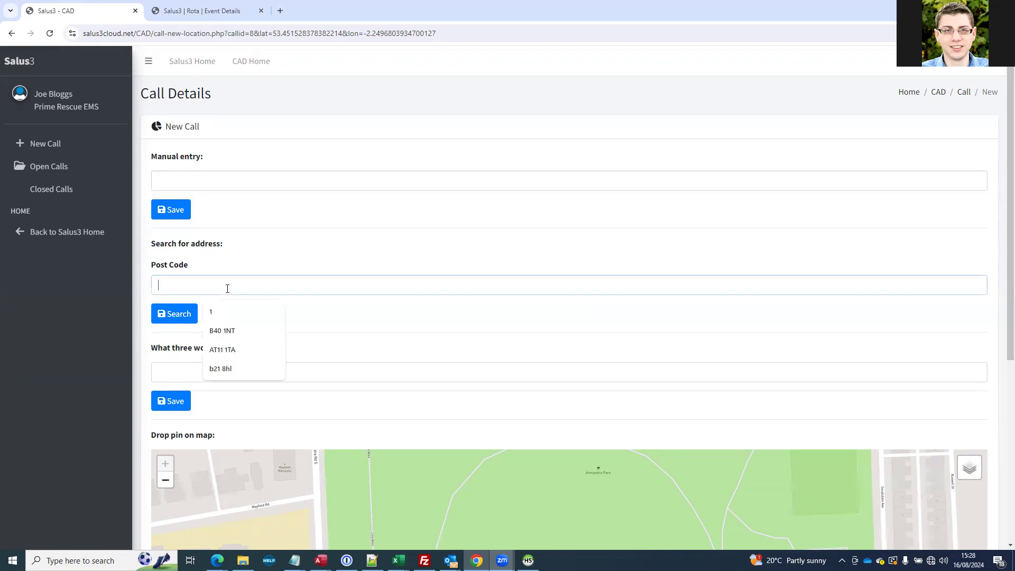
{"action": "scroll", "coordinate": [632, 258], "scroll_direction": "down", "scroll_amount": 2}
{"action": "left_click", "coordinate": [208, 180]}
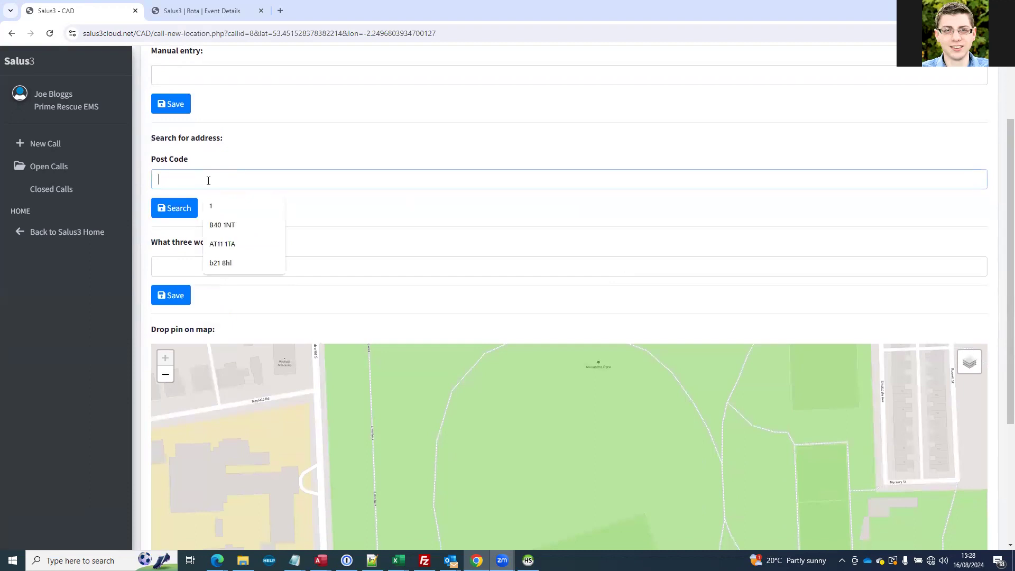
{"action": "left_click", "coordinate": [308, 220]}
{"action": "left_click", "coordinate": [200, 185]}
{"action": "left_click", "coordinate": [423, 229]}
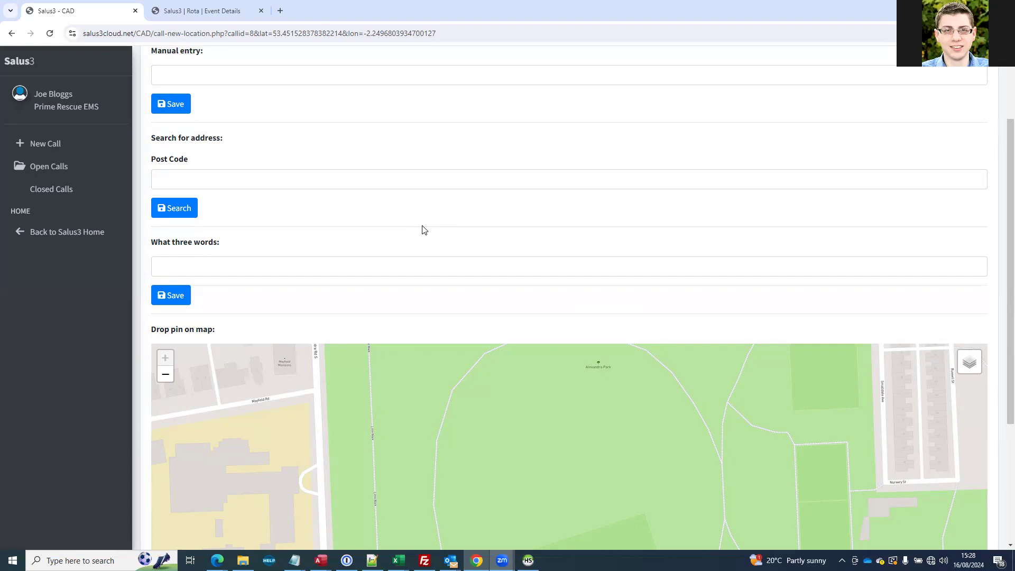
{"action": "left_click", "coordinate": [255, 270]}
{"action": "left_click", "coordinate": [269, 246]}
Drop a trial pin inside the oval path of Alexandra Park on the location map and remove it
{"action": "scroll", "coordinate": [269, 245], "scroll_direction": "down", "scroll_amount": 3}
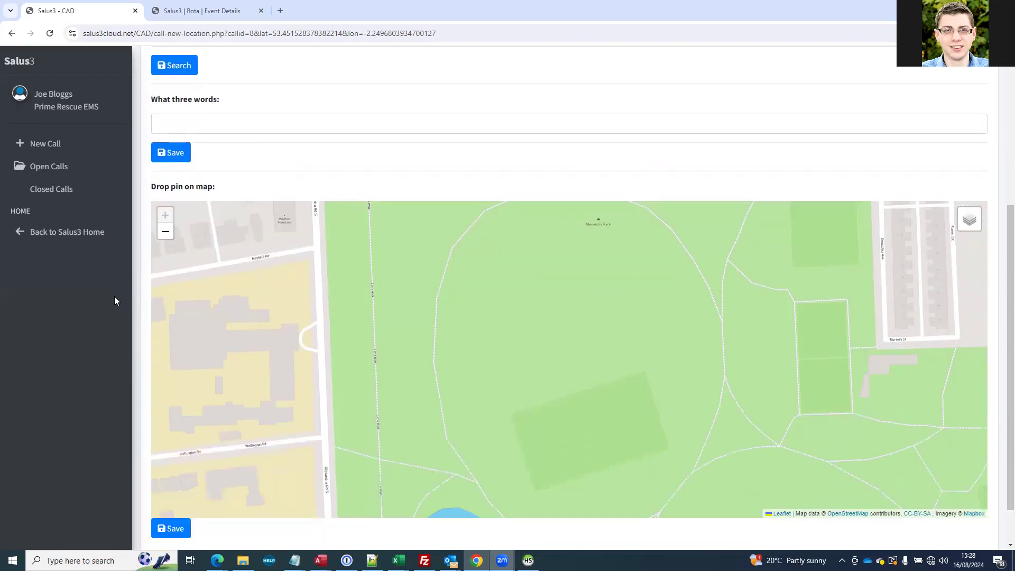
{"action": "left_click", "coordinate": [525, 301]}
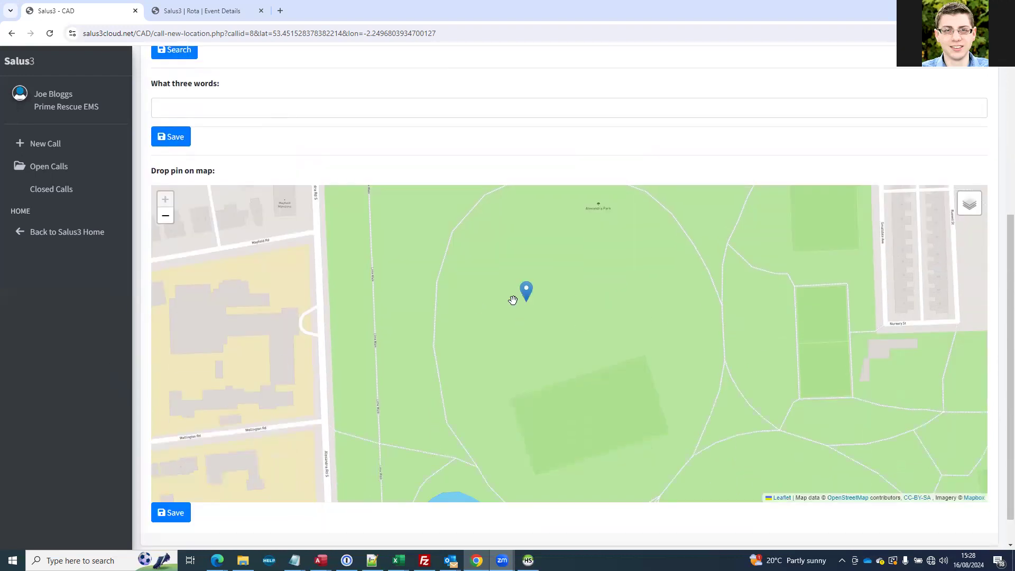
{"action": "left_click", "coordinate": [529, 299]}
{"action": "scroll", "coordinate": [528, 294], "scroll_direction": "down", "scroll_amount": 1}
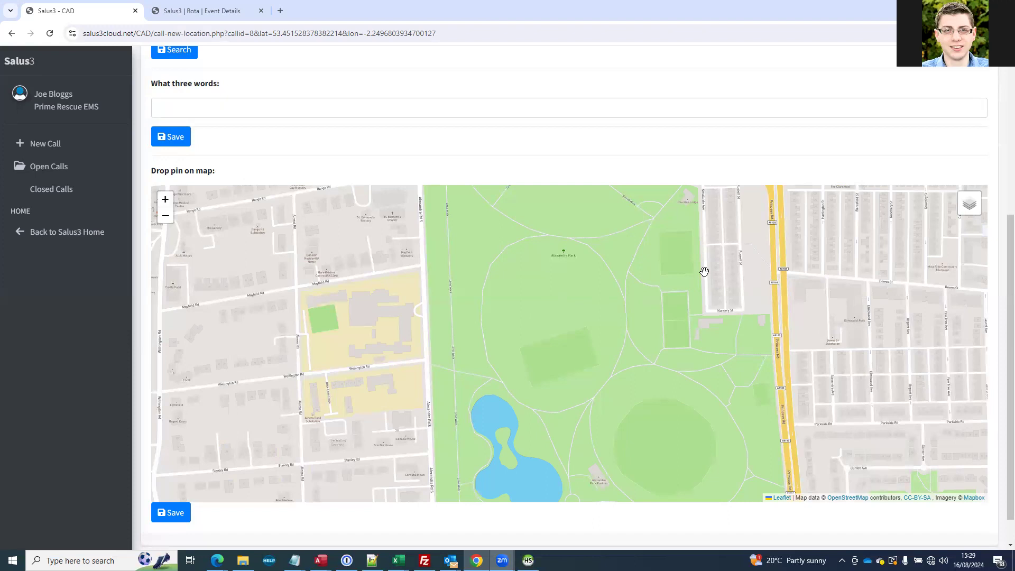
{"action": "left_click_drag", "start_coordinate": [567, 280], "coordinate": [562, 312]}
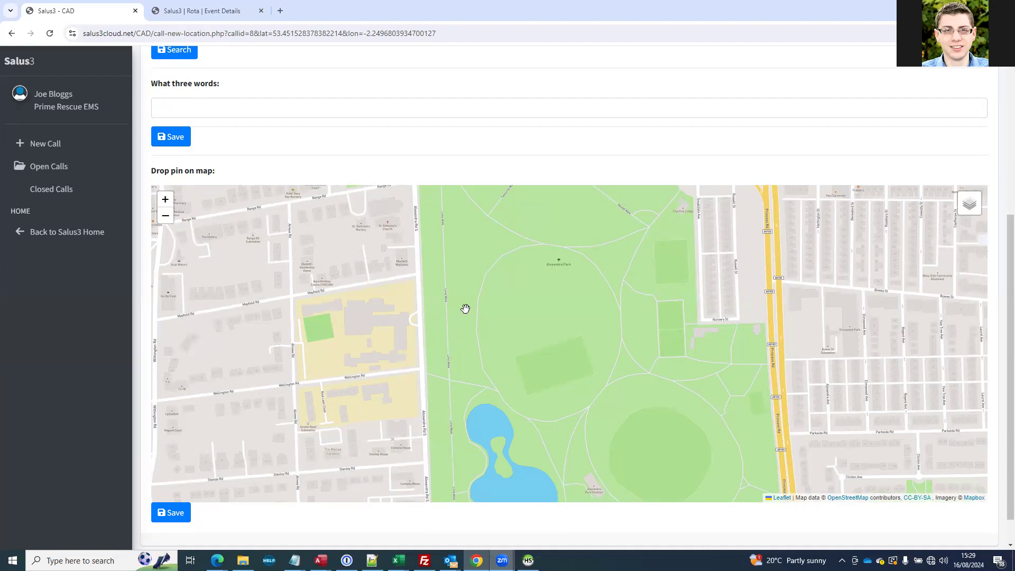
{"action": "left_click_drag", "start_coordinate": [503, 296], "coordinate": [508, 337]}
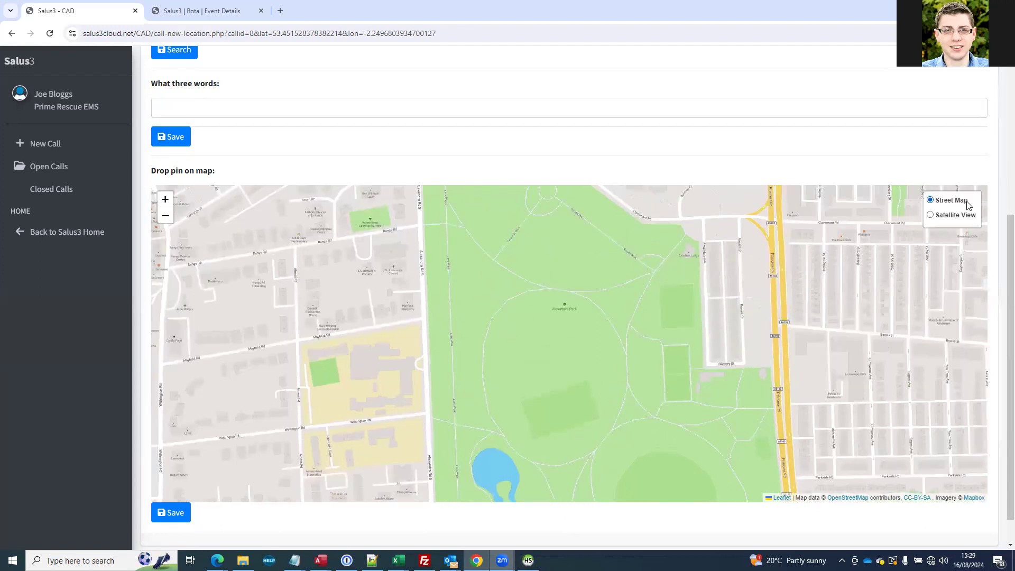
Preview the location map in Satellite View and switch it back to Street Map
{"action": "mouse_move", "coordinate": [969, 205]}
{"action": "scroll", "coordinate": [963, 219], "scroll_direction": "up", "scroll_amount": 1}
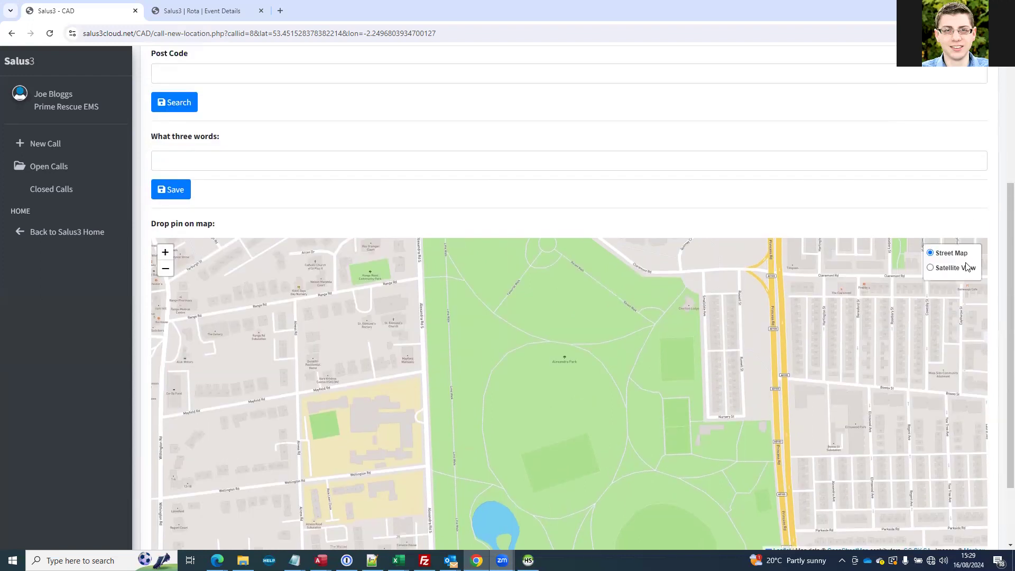
{"action": "left_click", "coordinate": [958, 268]}
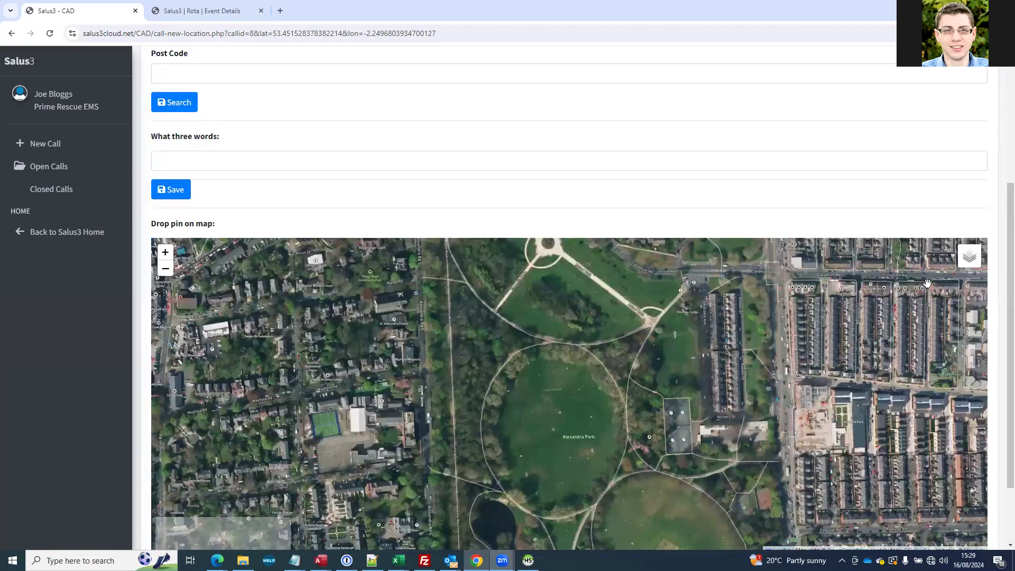
{"action": "left_click_drag", "start_coordinate": [927, 283], "coordinate": [884, 305]}
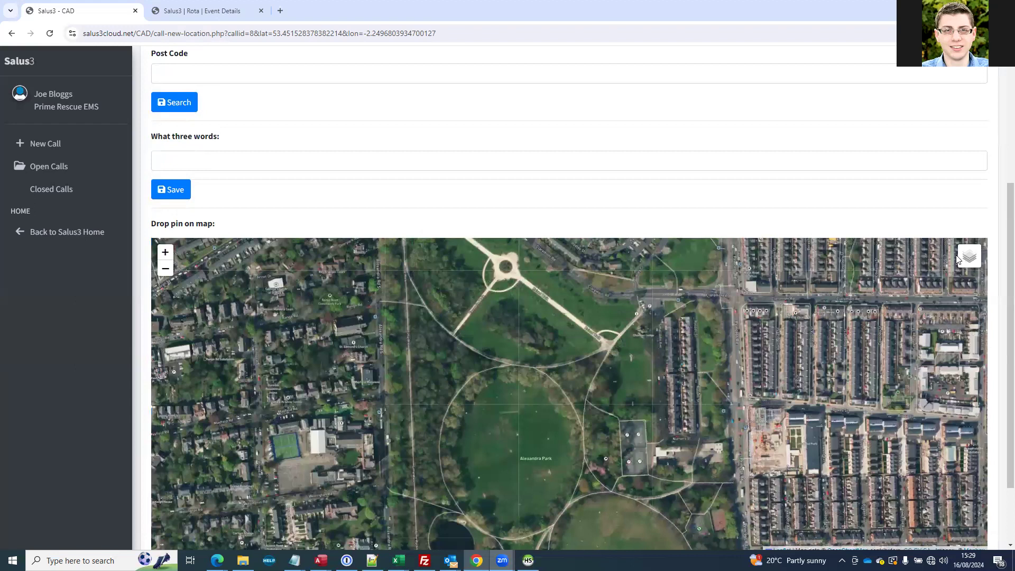
{"action": "left_click", "coordinate": [958, 257]}
{"action": "scroll", "coordinate": [346, 254], "scroll_direction": "down", "scroll_amount": 2}
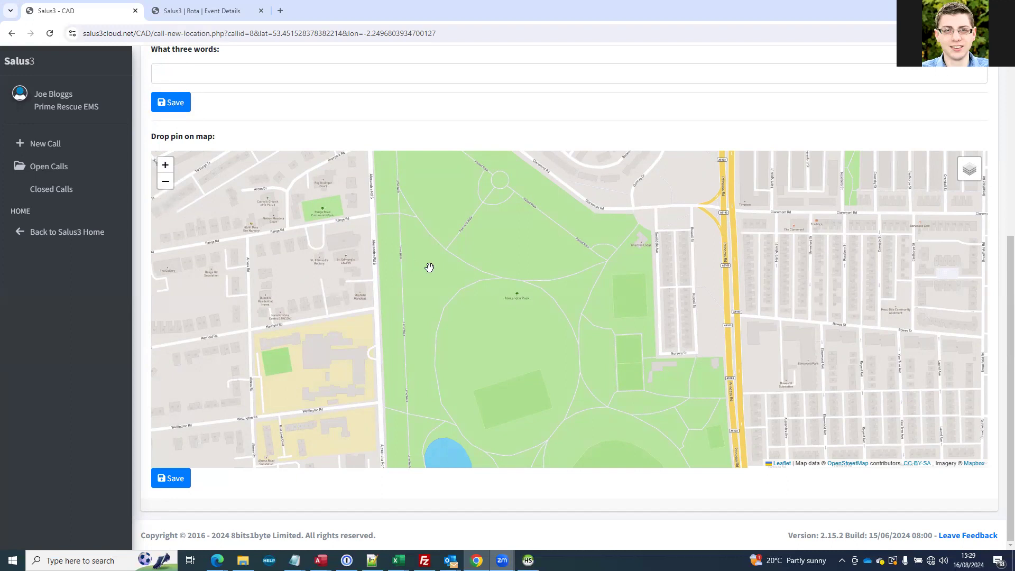
Drop the call's location pin at the east edge of Alexandra Park, near the top of the small sports pitch, and save it
{"action": "left_click", "coordinate": [511, 316]}
{"action": "left_click", "coordinate": [511, 306]}
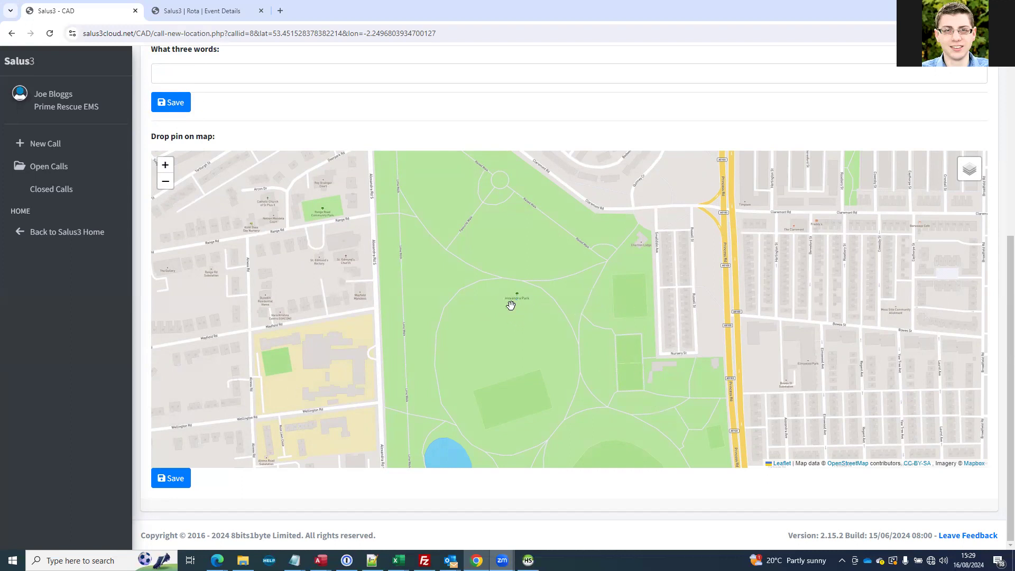
{"action": "left_click", "coordinate": [652, 280]}
{"action": "left_click", "coordinate": [655, 272]}
{"action": "left_click", "coordinate": [386, 286]}
{"action": "left_click", "coordinate": [392, 278]}
{"action": "left_click", "coordinate": [637, 274]}
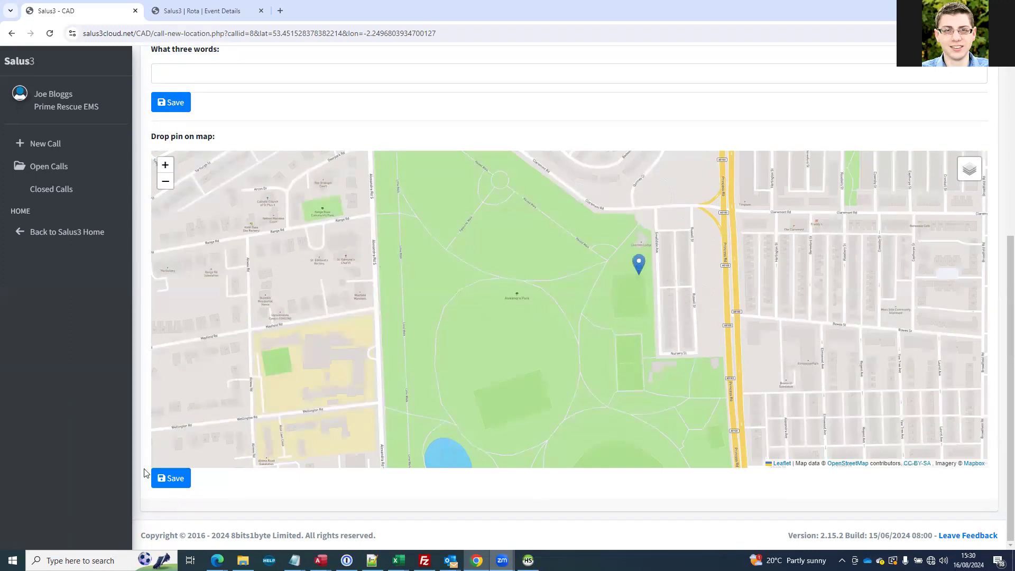
{"action": "left_click", "coordinate": [169, 478]}
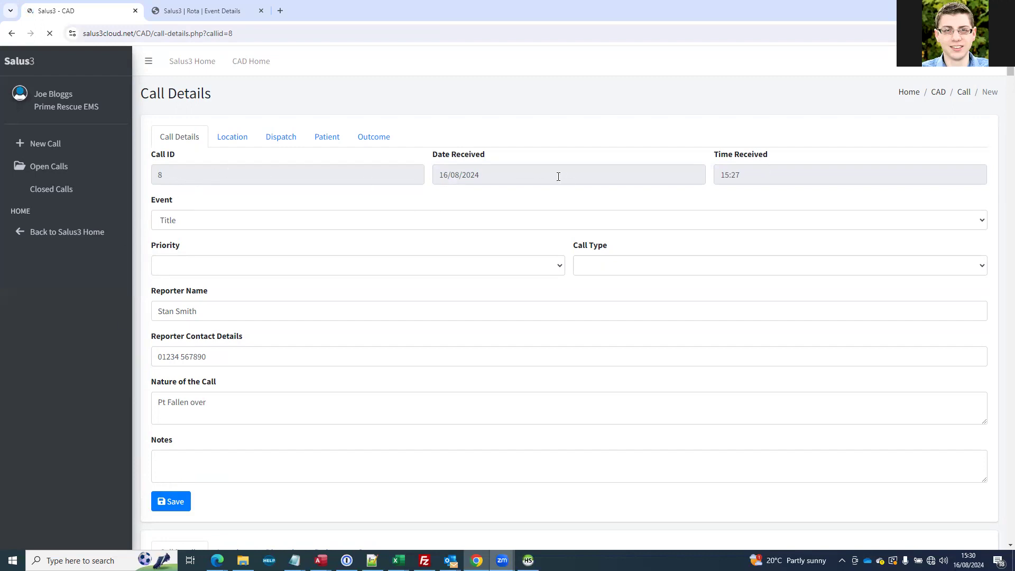
Review the saved call details and view the call's location on the full-screen map
{"action": "scroll", "coordinate": [734, 158], "scroll_direction": "down", "scroll_amount": 4}
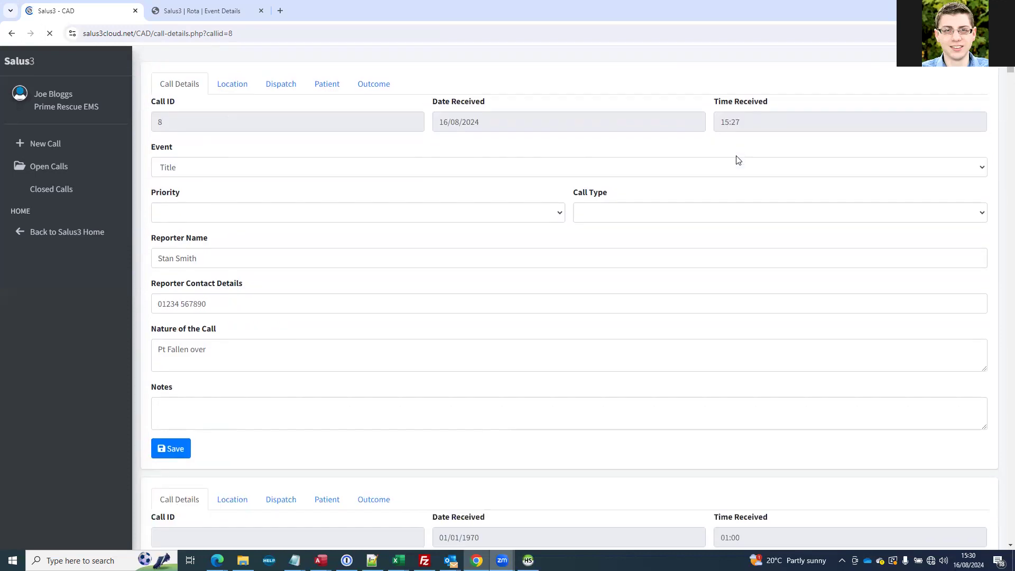
{"action": "scroll", "coordinate": [732, 159], "scroll_direction": "up", "scroll_amount": 4}
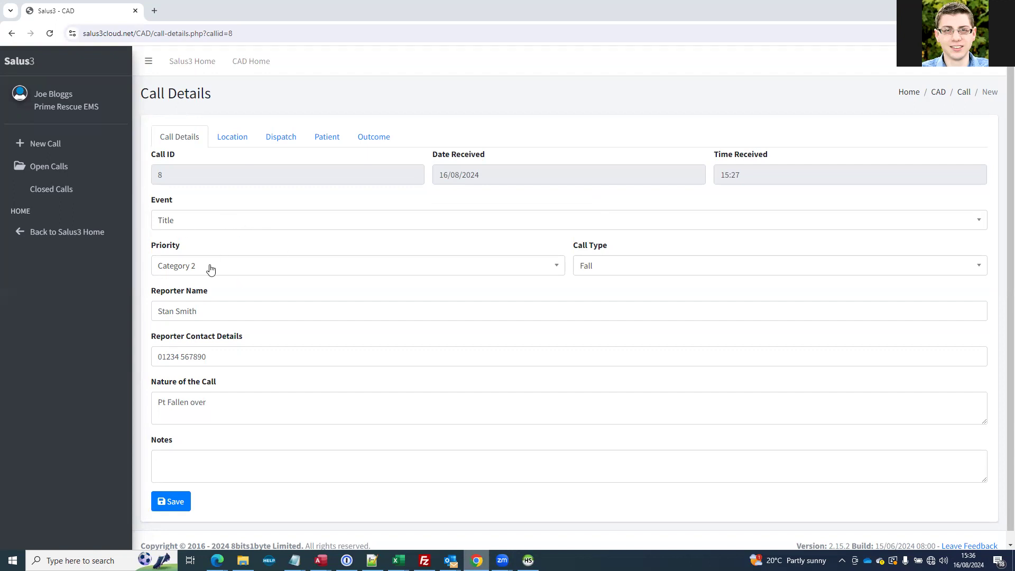
{"action": "left_click", "coordinate": [229, 146]}
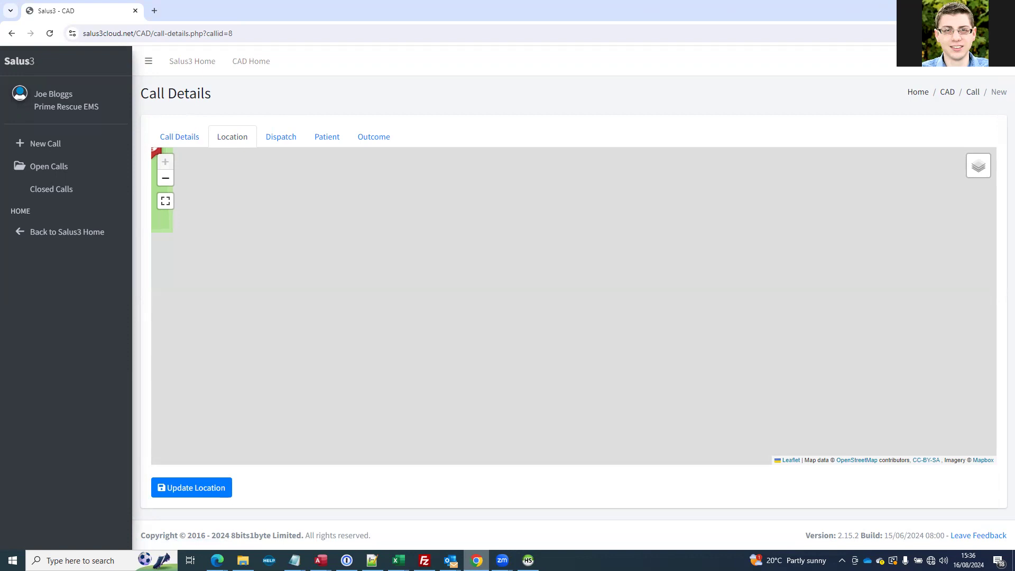
{"action": "left_click", "coordinate": [165, 201]}
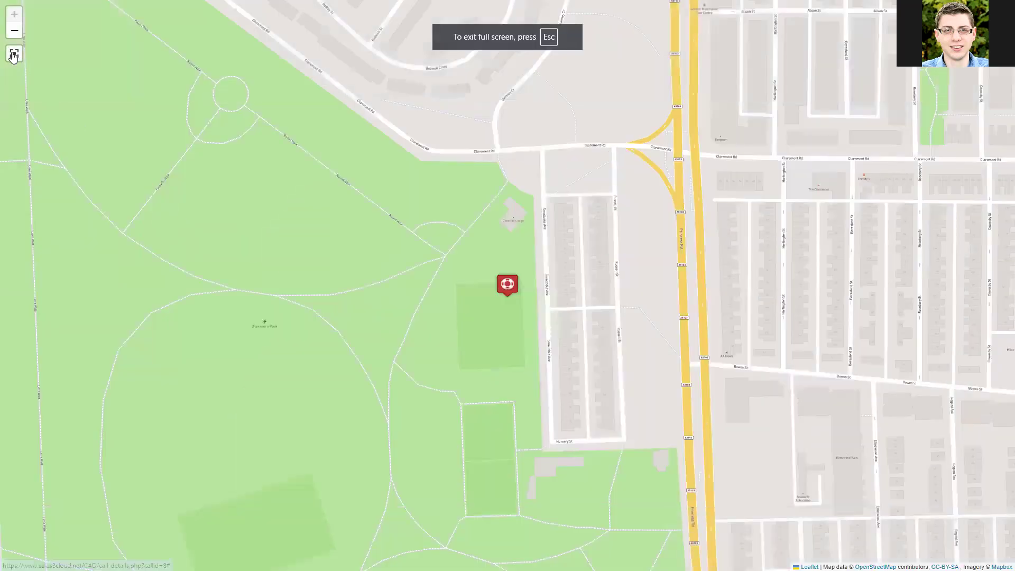
{"action": "key", "text": "Escape"}
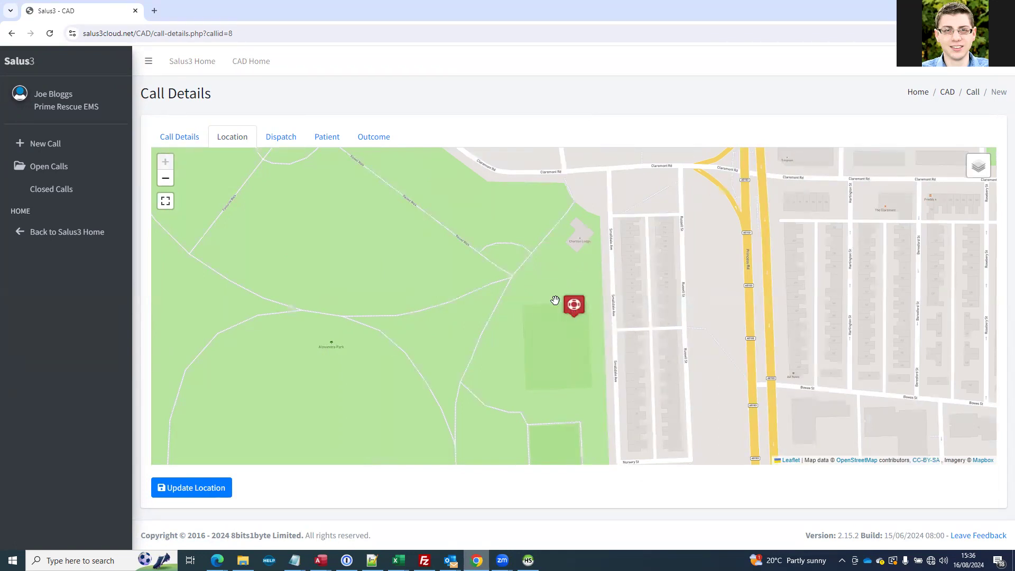
Move the call's location marker northwest to the circular path junction in Alexandra Park and update the location
{"action": "scroll", "coordinate": [531, 299], "scroll_direction": "down", "scroll_amount": 3}
{"action": "scroll", "coordinate": [538, 310], "scroll_direction": "up", "scroll_amount": 3}
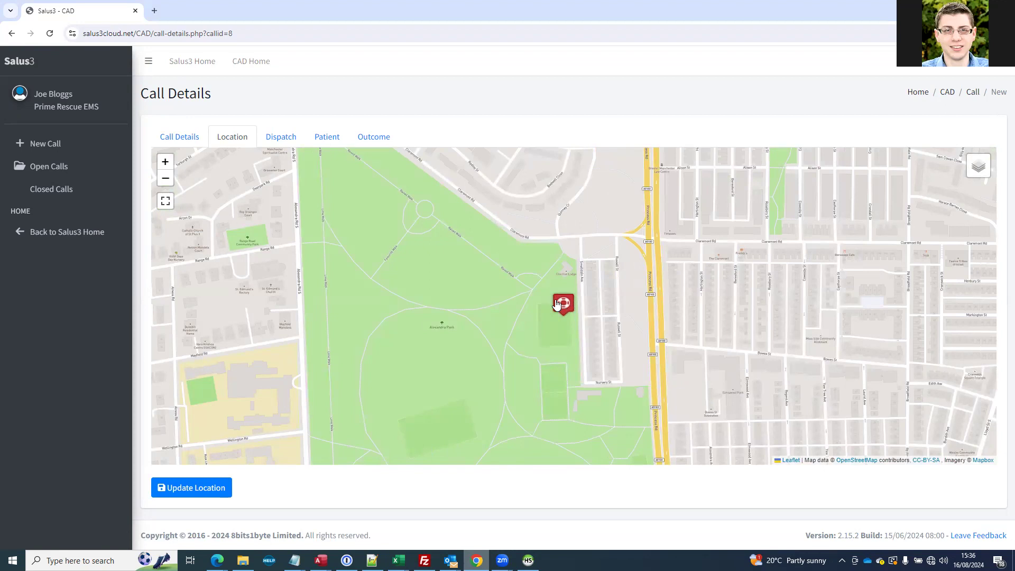
{"action": "left_click", "coordinate": [559, 306]}
{"action": "mouse_move", "coordinate": [558, 296]}
{"action": "left_mouse_down"}
{"action": "mouse_move", "coordinate": [338, 265]}
{"action": "mouse_move", "coordinate": [326, 244]}
{"action": "mouse_move", "coordinate": [413, 250]}
{"action": "mouse_move", "coordinate": [424, 206]}
{"action": "left_mouse_up"}
{"action": "left_click", "coordinate": [207, 498]}
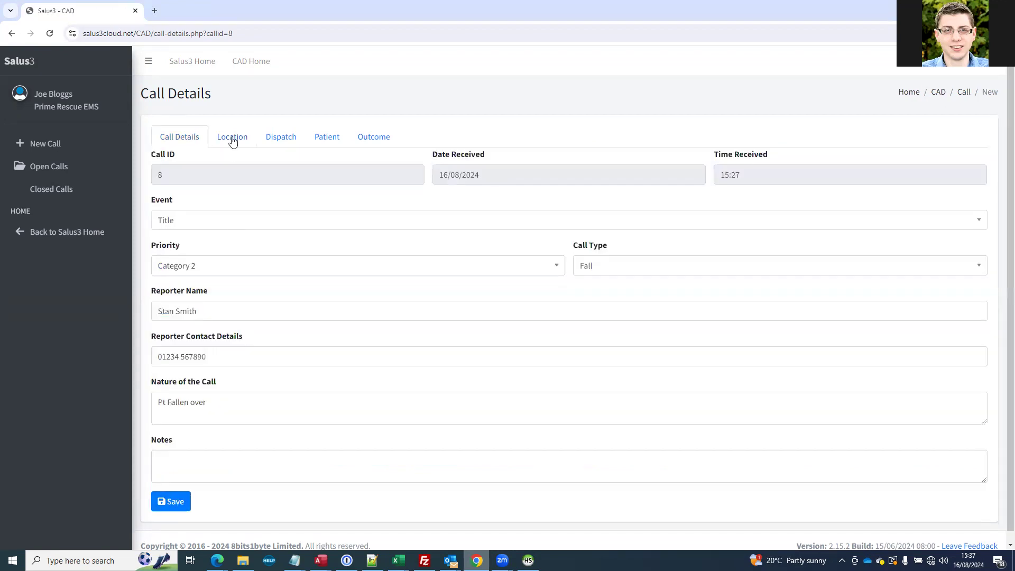
Check the updated call location on the full-screen map and return to the normal view
{"action": "left_click", "coordinate": [232, 139]}
{"action": "left_click", "coordinate": [166, 201]}
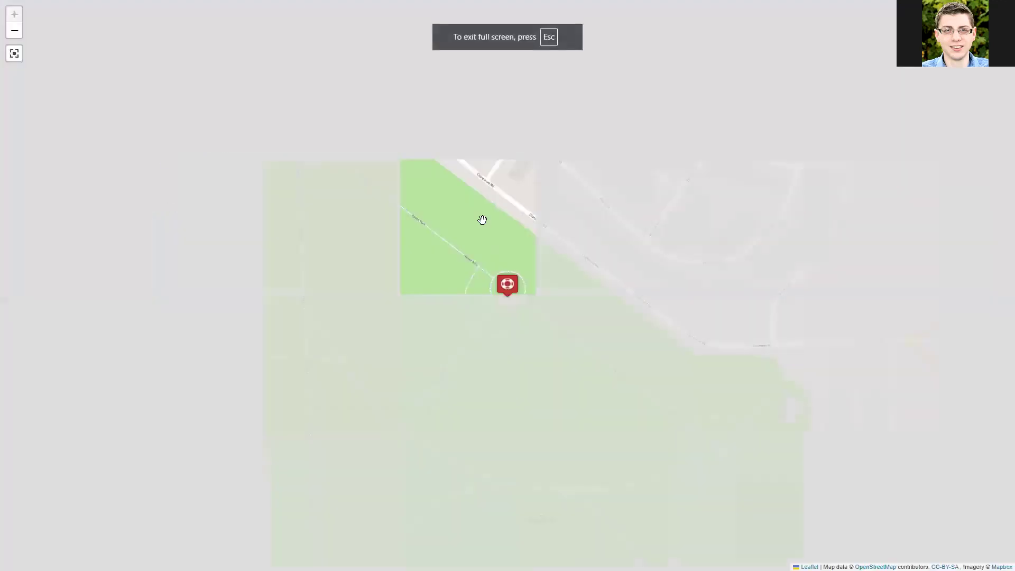
{"action": "left_click", "coordinate": [12, 55]}
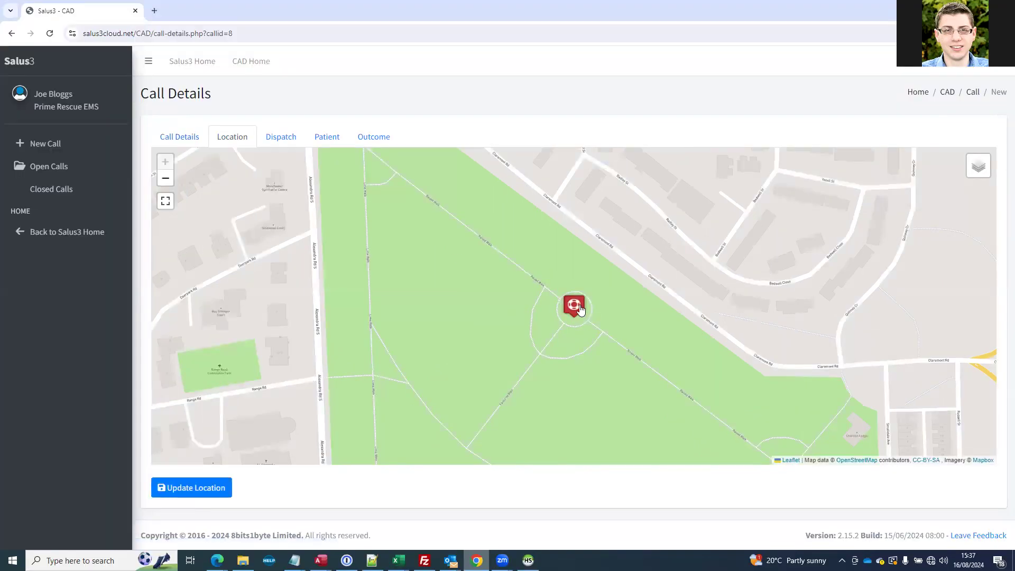
Assign the first person in the personnel list to the call and check the dispatch details
{"action": "left_click", "coordinate": [279, 144]}
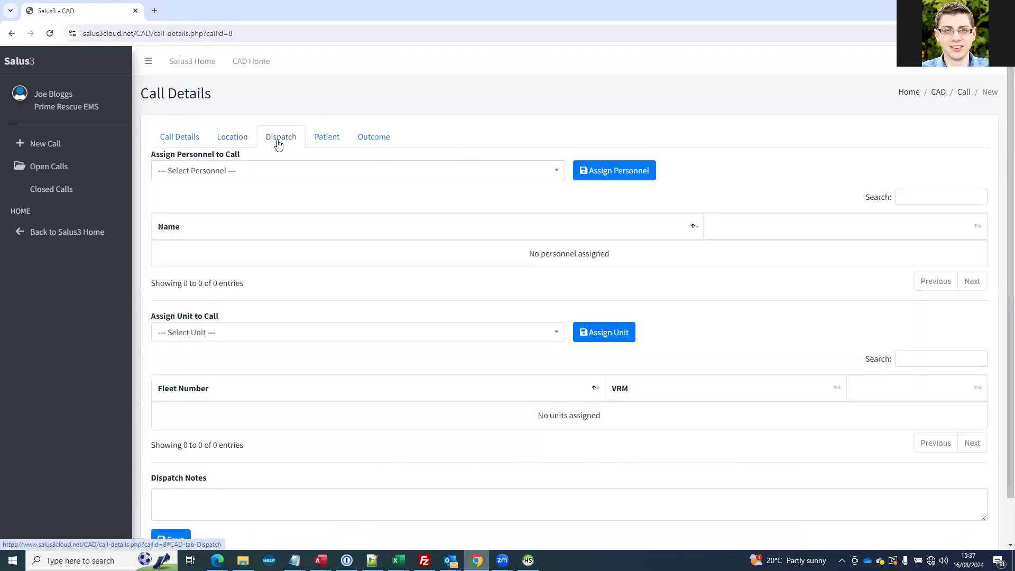
{"action": "left_click", "coordinate": [268, 172]}
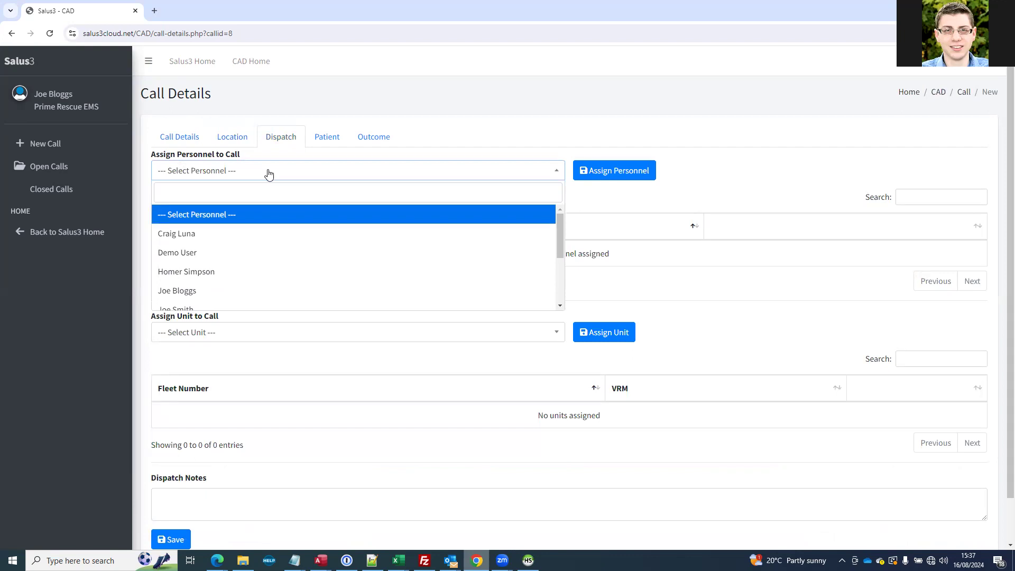
{"action": "left_click", "coordinate": [191, 237]}
{"action": "left_click", "coordinate": [597, 171]}
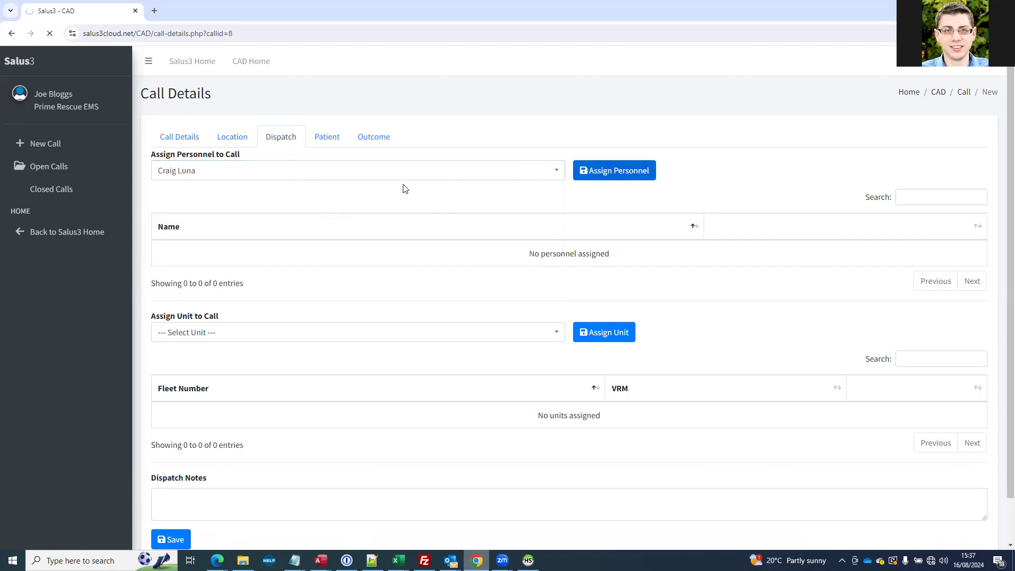
{"action": "left_click", "coordinate": [323, 139]}
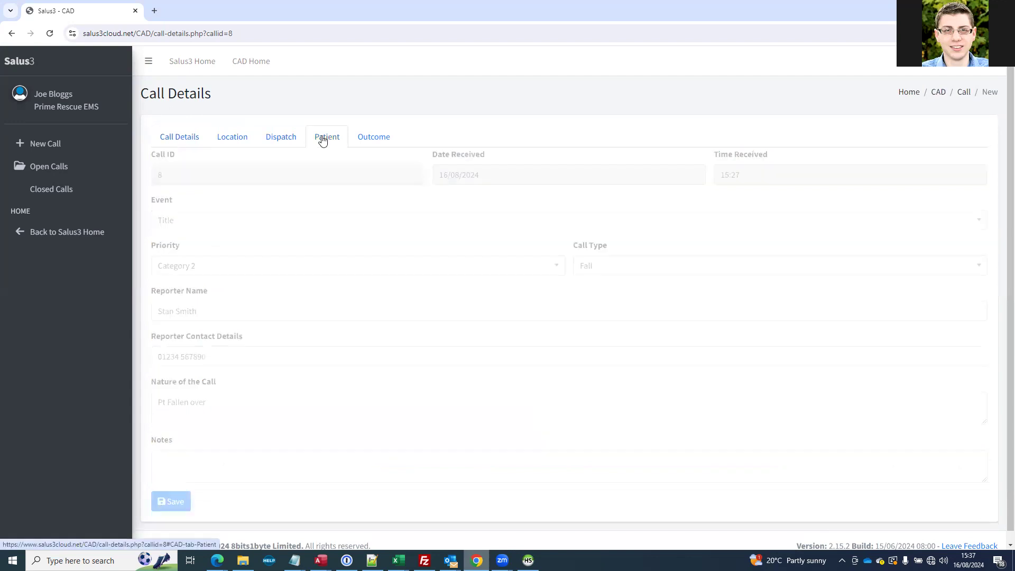
{"action": "left_click", "coordinate": [288, 136]}
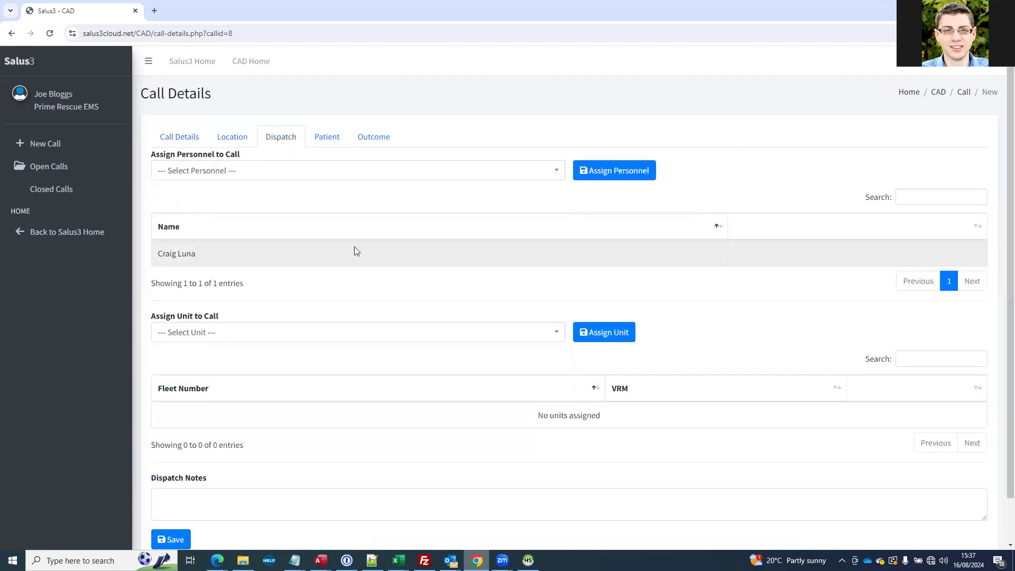
Assign unit 1 (MED12ICAL) to the call and leave the dispatch notes empty
{"action": "scroll", "coordinate": [346, 246], "scroll_direction": "down", "scroll_amount": 1}
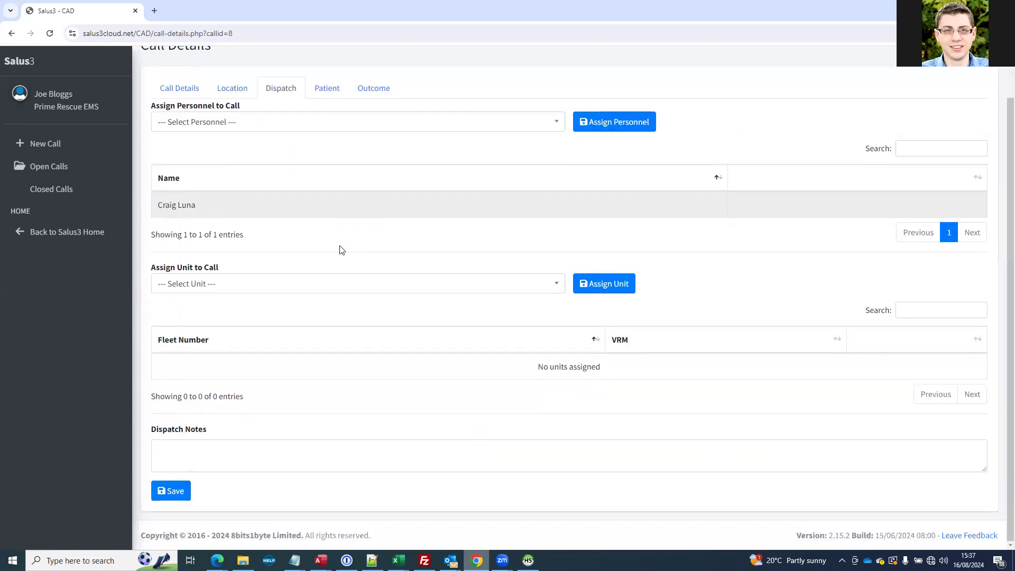
{"action": "left_click", "coordinate": [214, 285]}
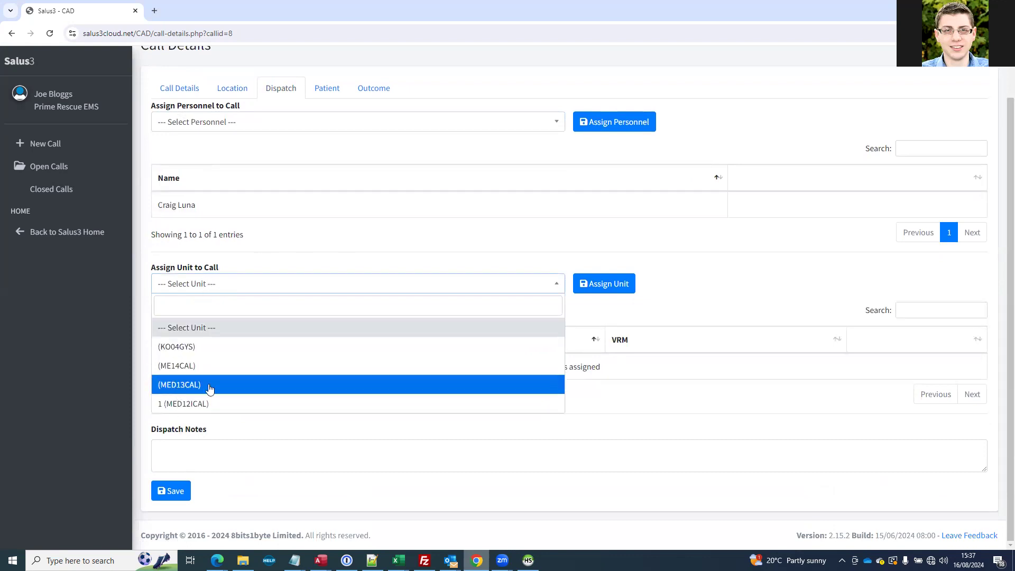
{"action": "left_click", "coordinate": [183, 405]}
{"action": "left_click", "coordinate": [596, 283]}
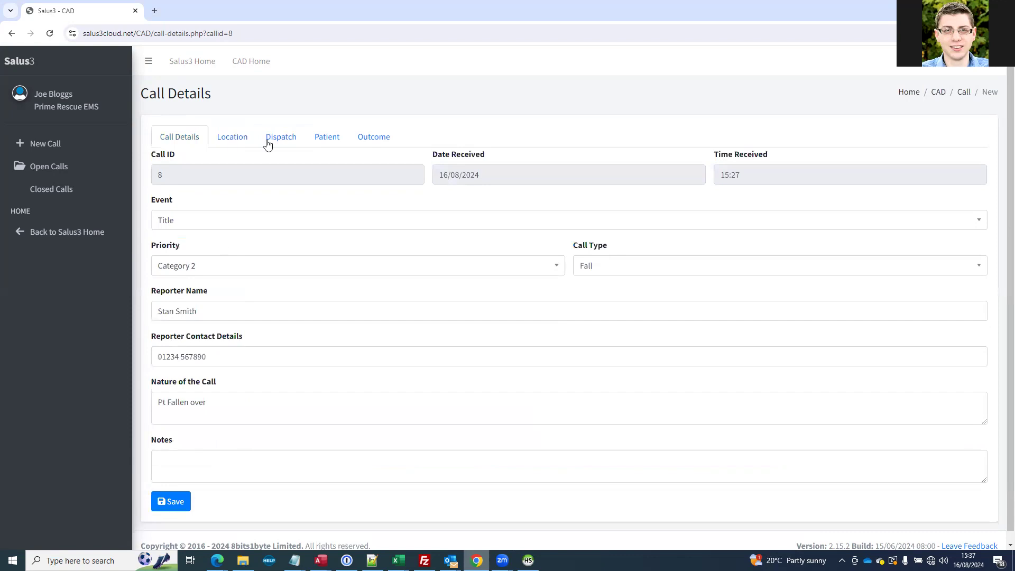
{"action": "left_click", "coordinate": [277, 139]}
{"action": "scroll", "coordinate": [283, 364], "scroll_direction": "down", "scroll_amount": 1}
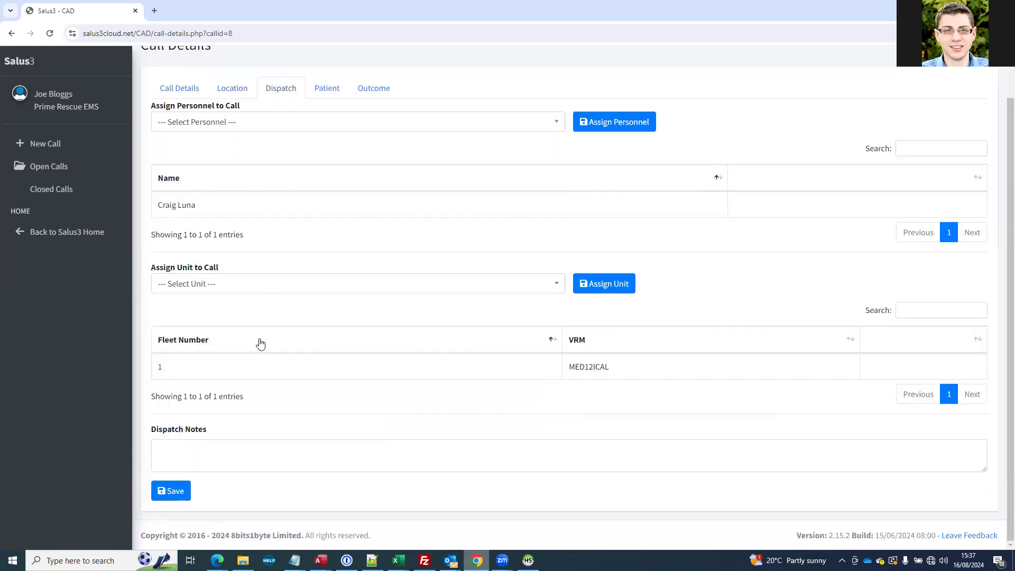
{"action": "left_click", "coordinate": [211, 450]}
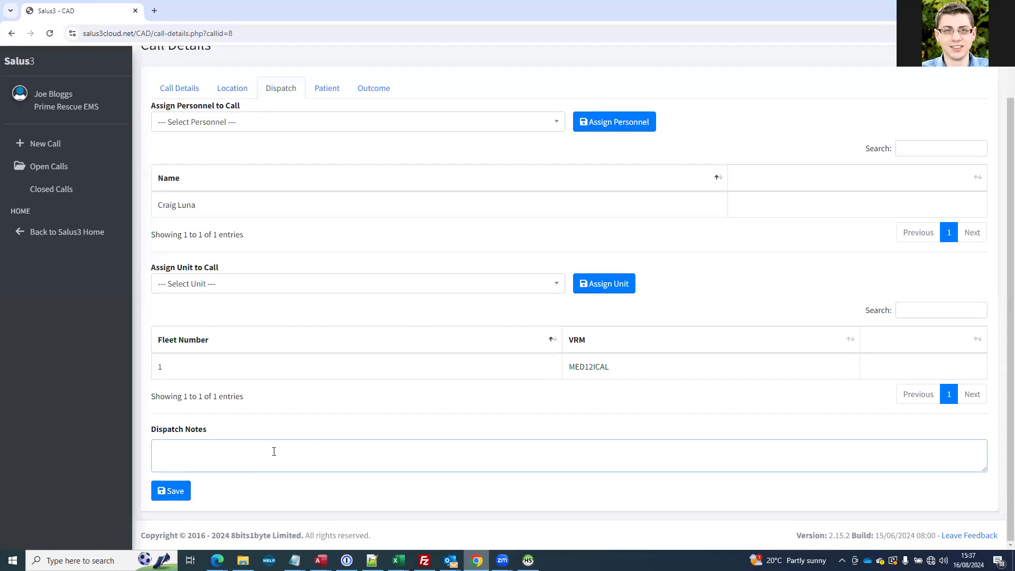
{"action": "scroll", "coordinate": [273, 452], "scroll_direction": "up", "scroll_amount": 1}
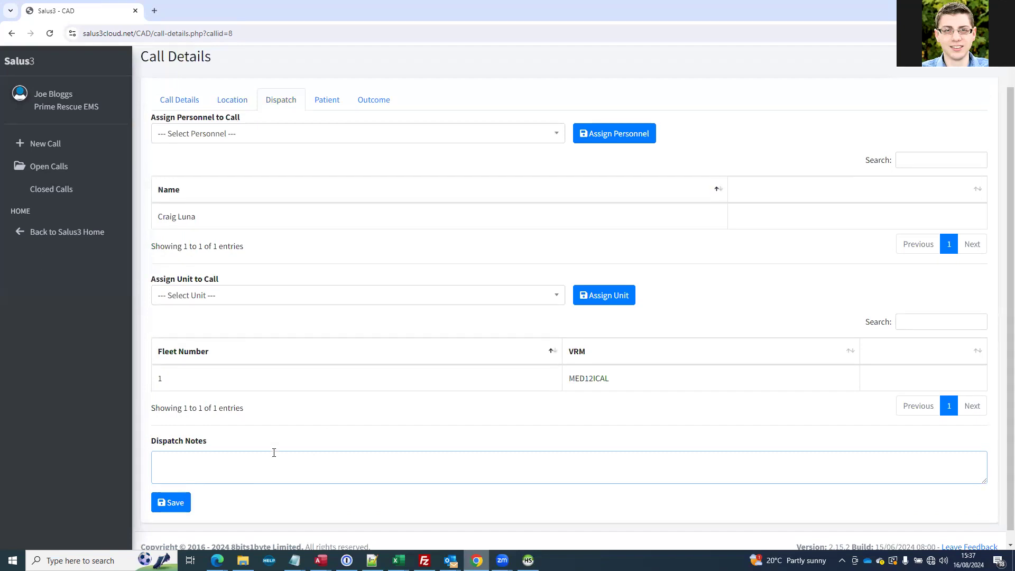
Enter the patient's full name, set the person type to Public and save the patient details
{"action": "left_click", "coordinate": [326, 135]}
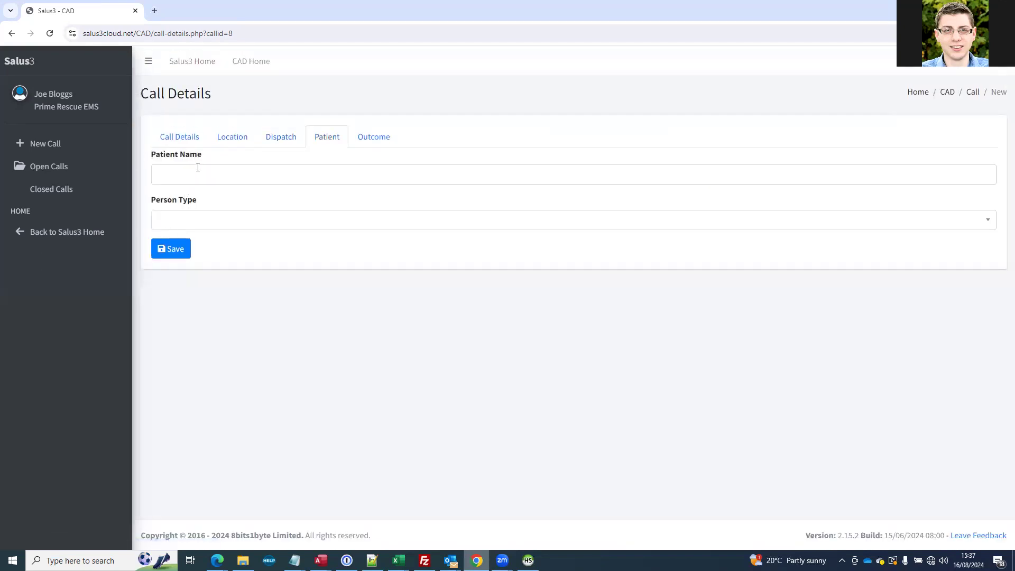
{"action": "left_click", "coordinate": [212, 174]}
{"action": "type", "text": "Joe Bl"}
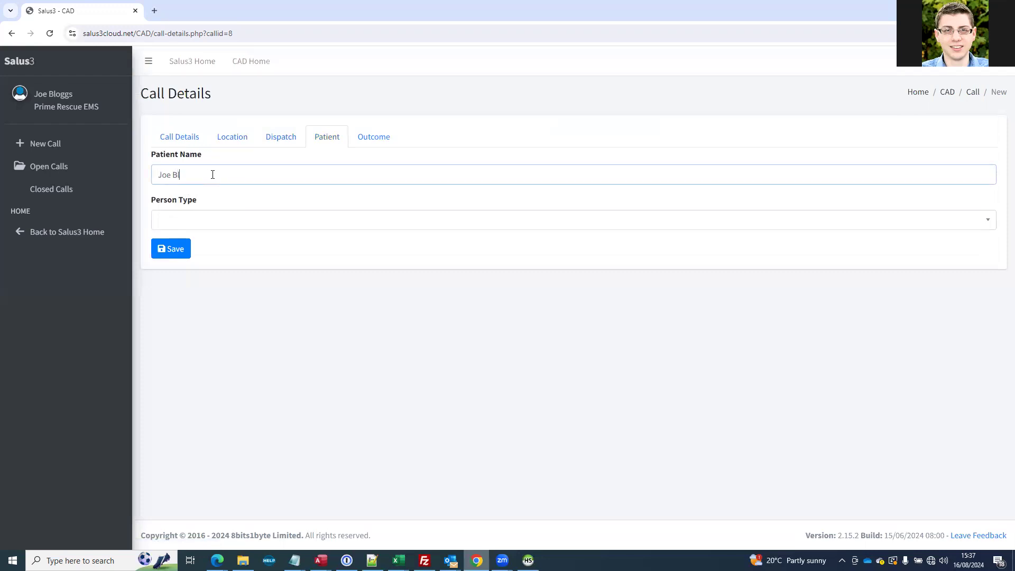
{"action": "type", "text": "oggs"}
{"action": "left_click", "coordinate": [190, 217]}
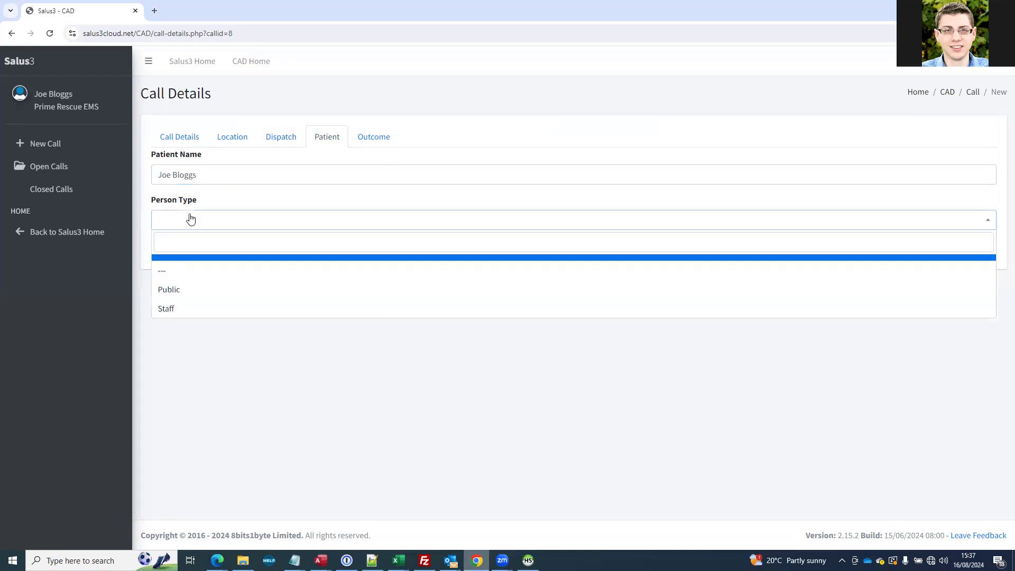
{"action": "left_click", "coordinate": [179, 295]}
{"action": "left_click", "coordinate": [178, 255]}
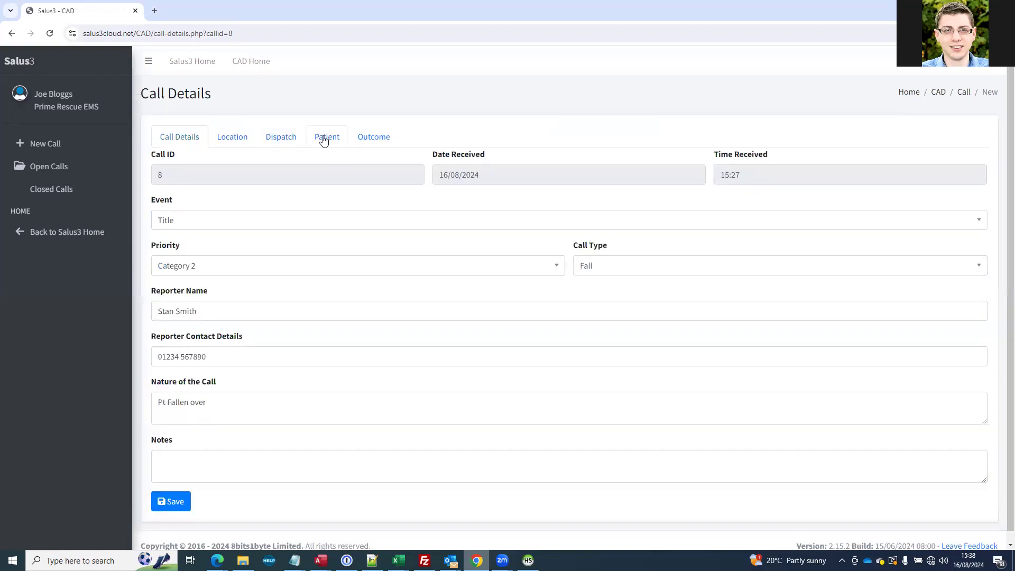
Set the call outcome's resolution to Referred to ED/GP/UTC
{"action": "left_click", "coordinate": [325, 137]}
{"action": "left_click", "coordinate": [362, 137]}
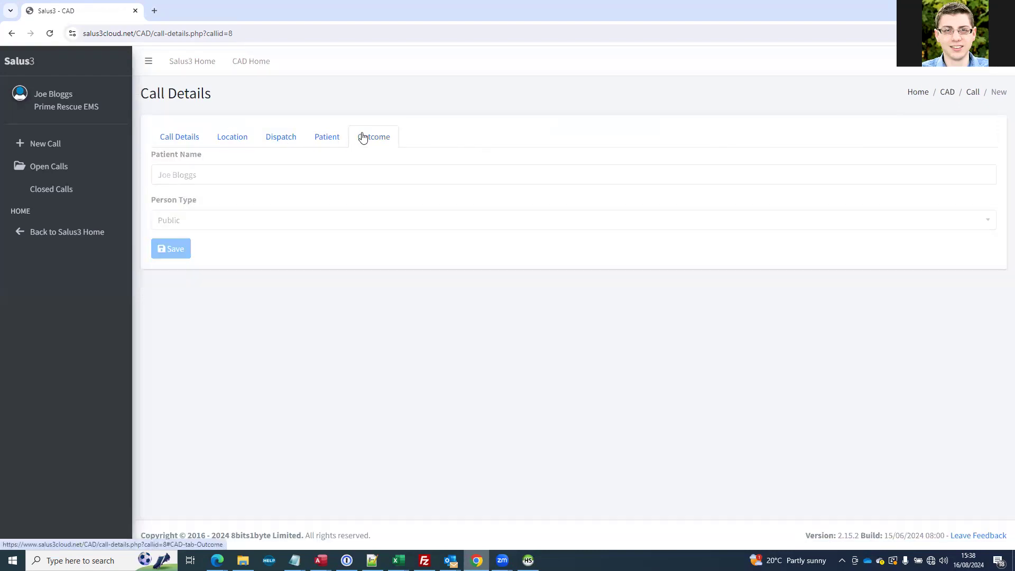
{"action": "left_click", "coordinate": [296, 170]}
{"action": "scroll", "coordinate": [252, 253], "scroll_direction": "down", "scroll_amount": 1}
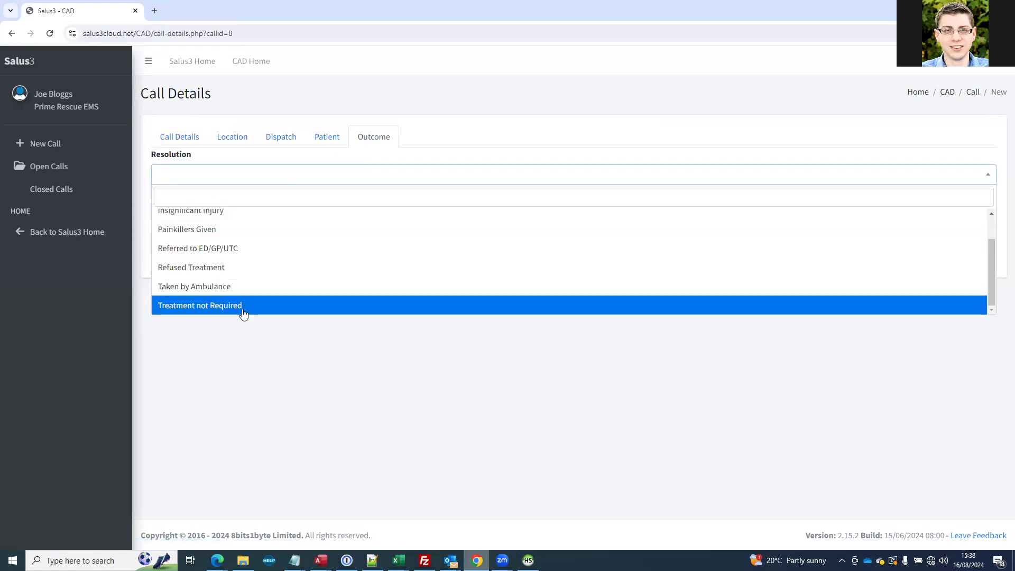
{"action": "scroll", "coordinate": [240, 314], "scroll_direction": "up", "scroll_amount": 1}
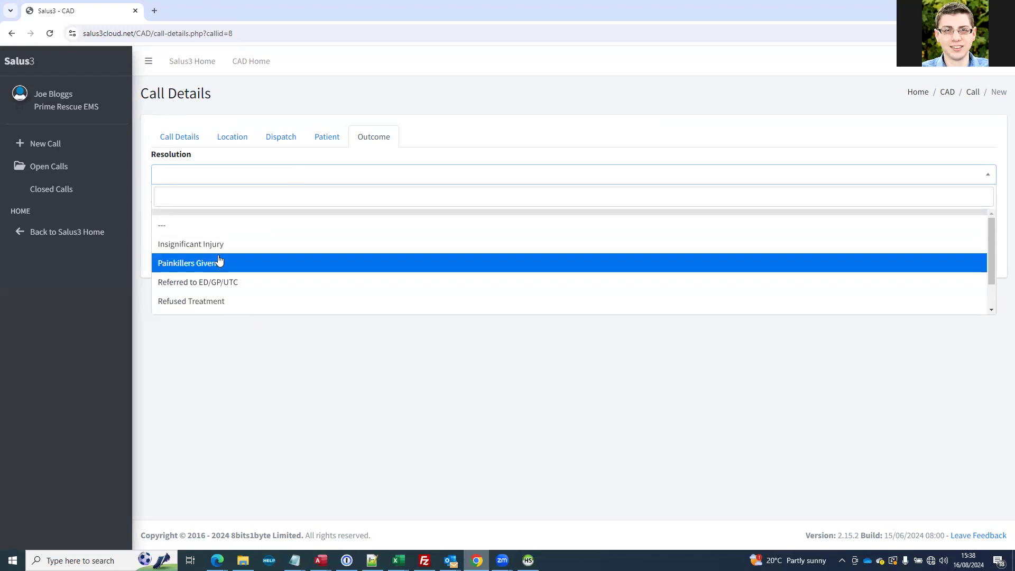
{"action": "left_click", "coordinate": [223, 283]}
Set the accident report to Yes and save the call outcome
{"action": "left_click", "coordinate": [200, 220]}
{"action": "left_click", "coordinate": [172, 307]}
{"action": "left_click", "coordinate": [183, 221]}
{"action": "left_click", "coordinate": [161, 289]}
{"action": "left_click", "coordinate": [184, 218]}
{"action": "left_click", "coordinate": [170, 307]}
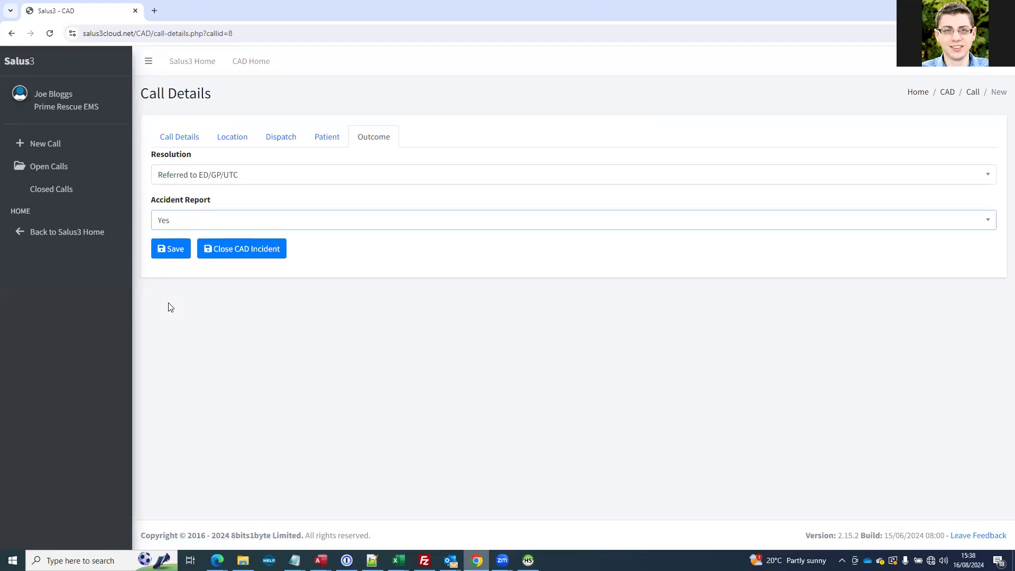
{"action": "left_click", "coordinate": [176, 256]}
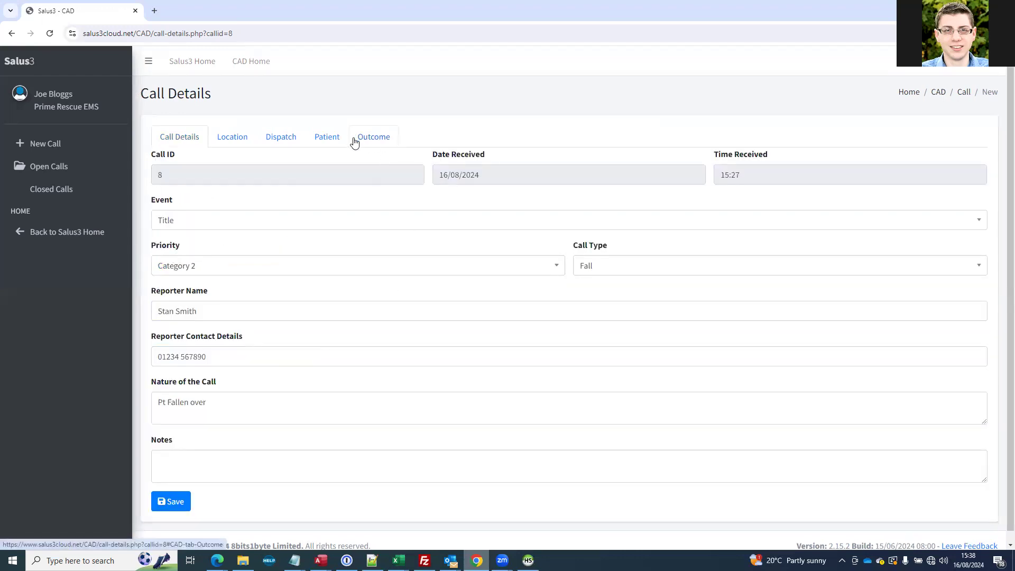
Close the CAD incident from its outcome details and check the open and closed call lists
{"action": "left_click", "coordinate": [375, 139]}
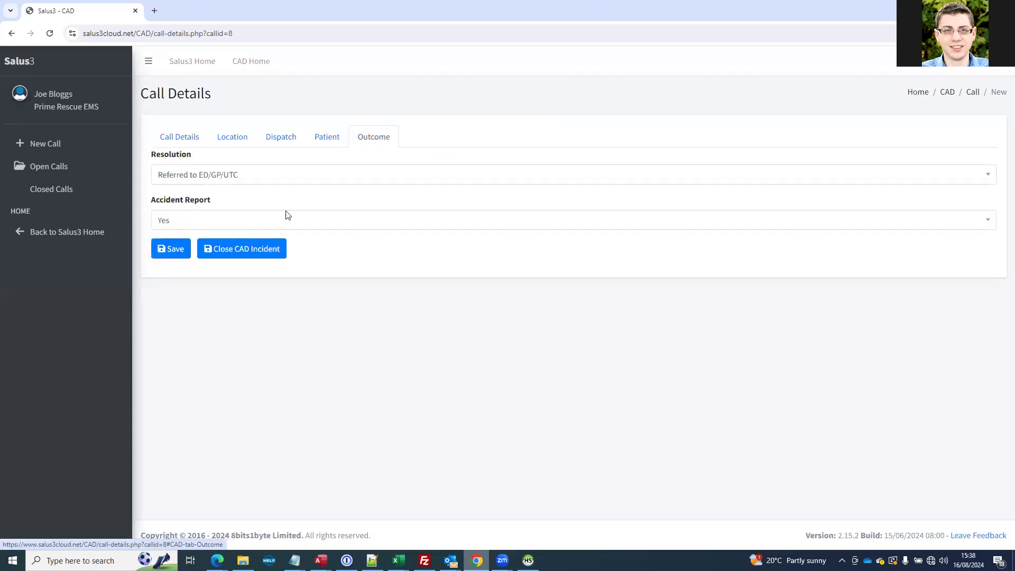
{"action": "left_click", "coordinate": [226, 251]}
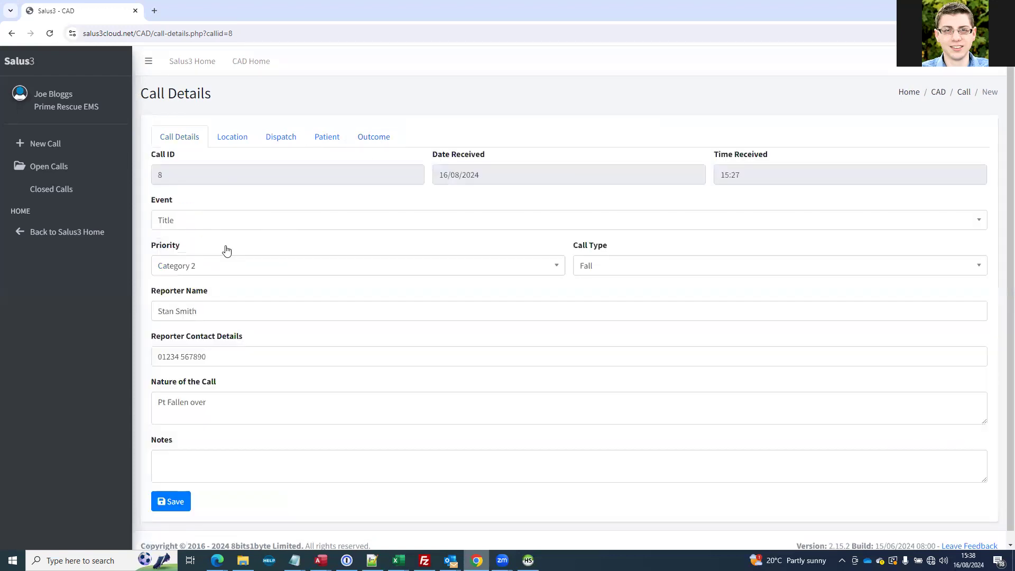
{"action": "left_click", "coordinate": [372, 139]}
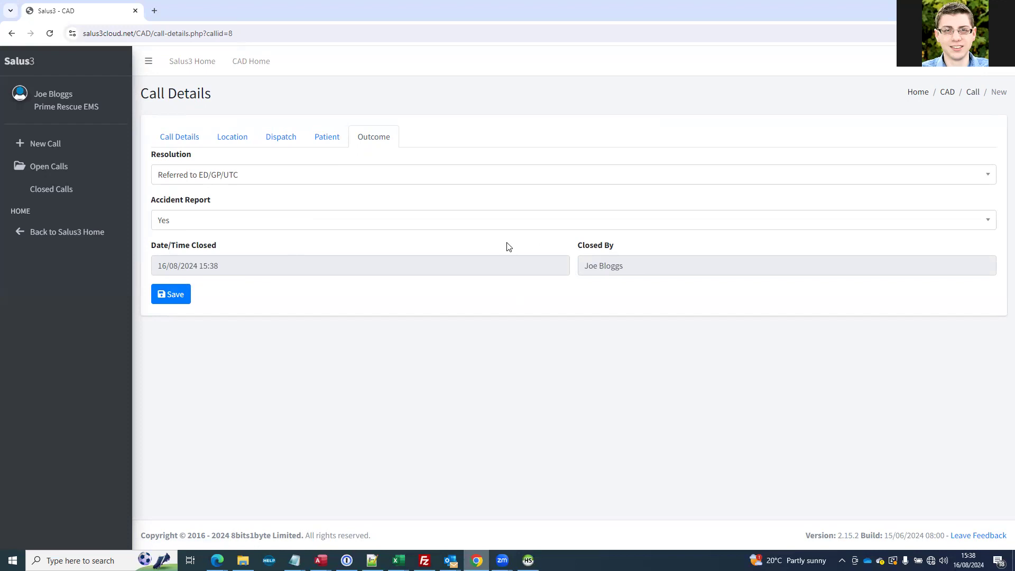
{"action": "left_click", "coordinate": [67, 167]}
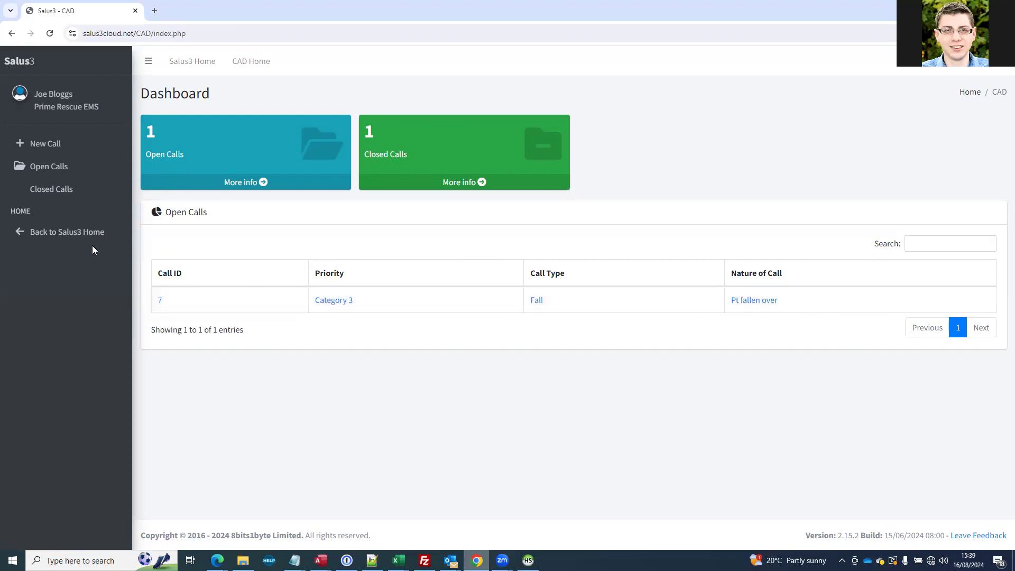
{"action": "left_click", "coordinate": [56, 188]}
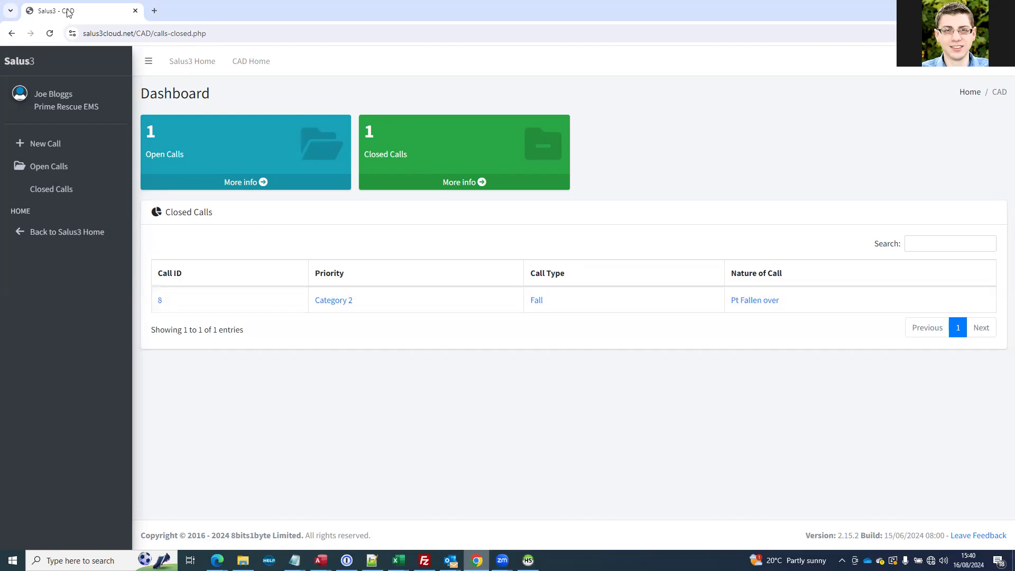
Return to the main Salus3 home page and open the Organisation Admin area
{"action": "left_click", "coordinate": [15, 60]}
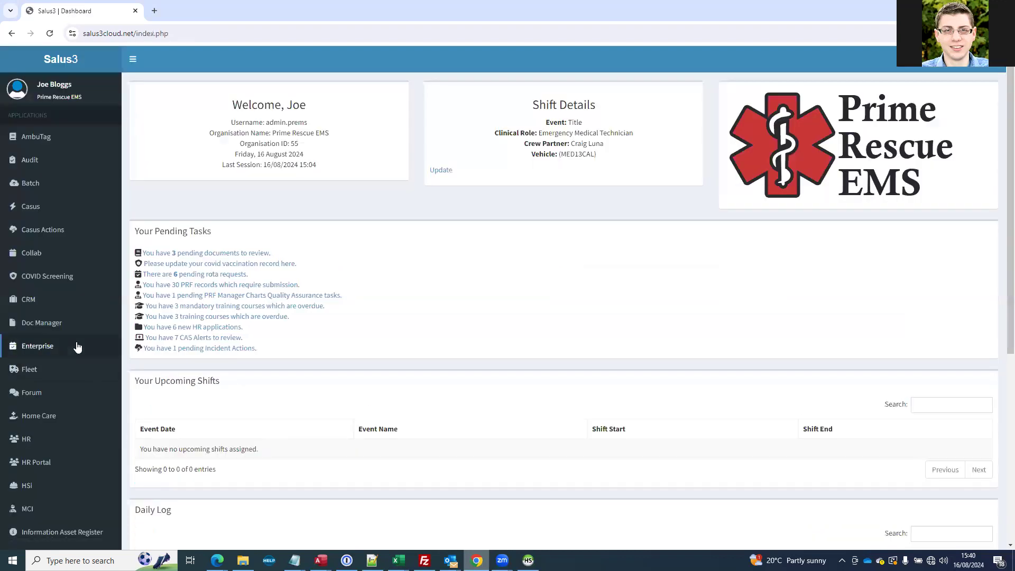
{"action": "scroll", "coordinate": [79, 265], "scroll_direction": "down", "scroll_amount": 6}
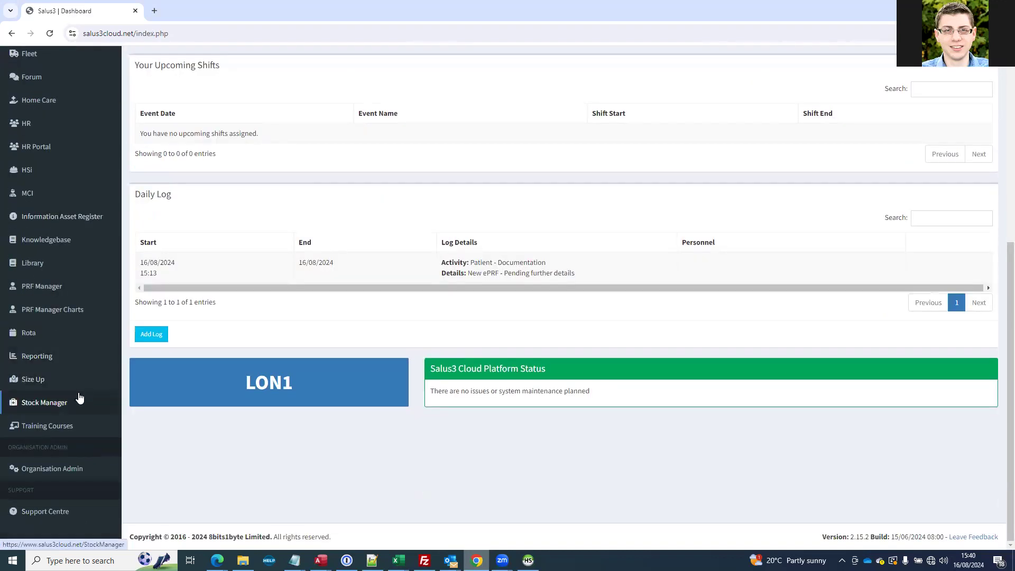
{"action": "left_click", "coordinate": [48, 469]}
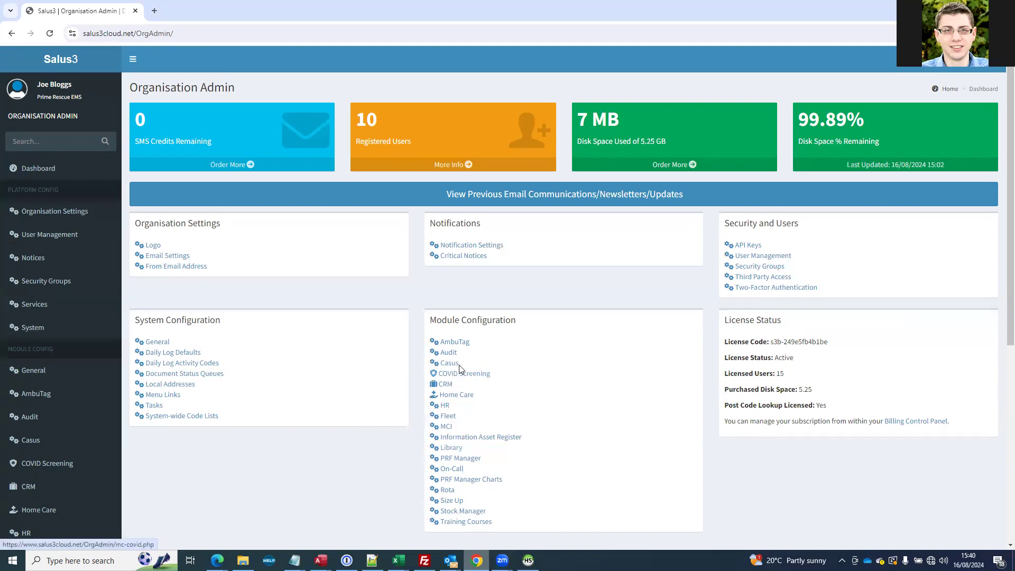
Load the CAD module configuration page at OrgAdmin/mc-cad.php by its web address
{"action": "left_click", "coordinate": [185, 33]}
{"action": "key", "text": "End"}
{"action": "type", "text": "c"}
{"action": "key", "text": "BackSpace"}
{"action": "type", "text": "mci-cad.php"}
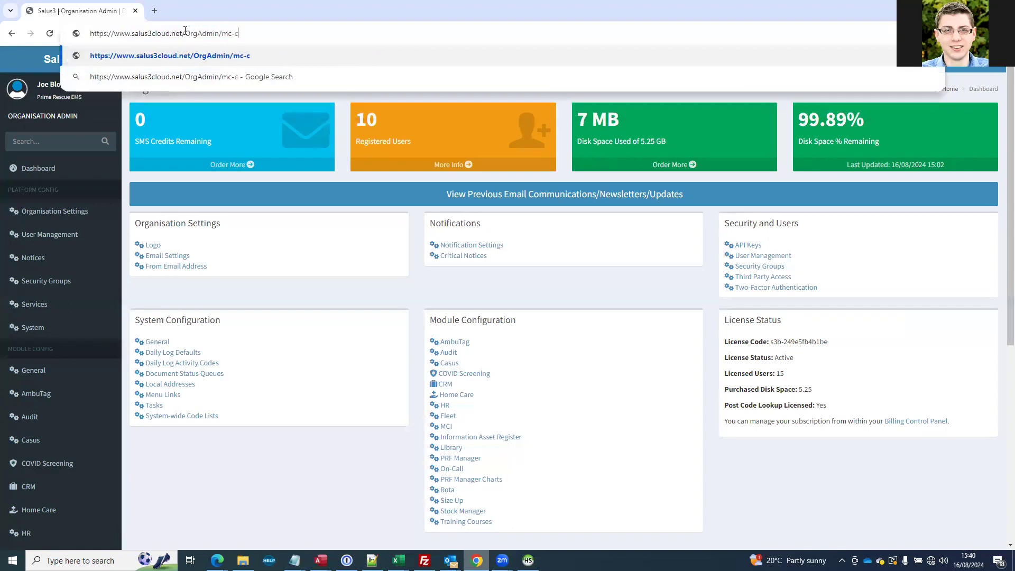
{"action": "key", "text": "Return"}
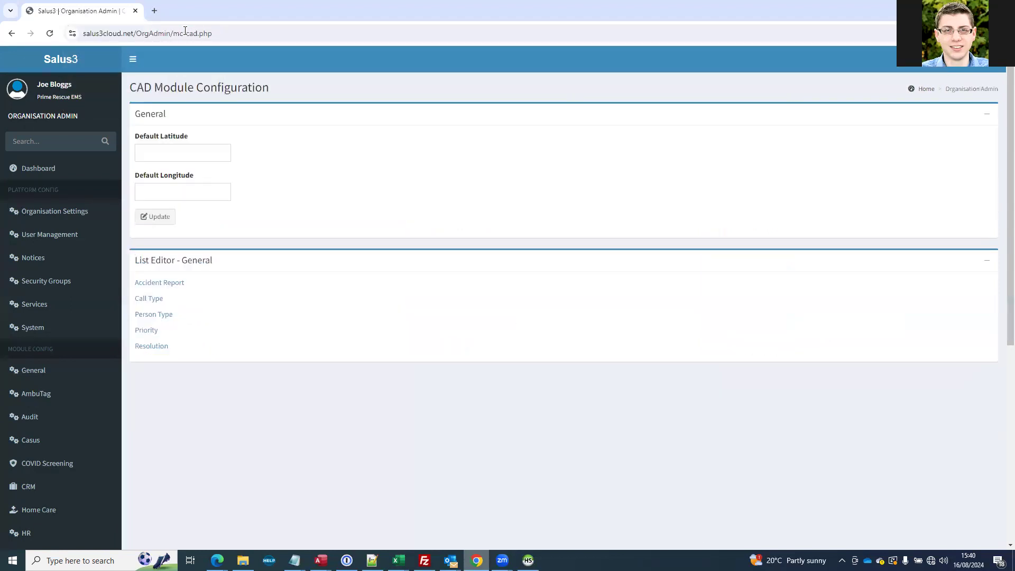
Examine the default latitude and longitude settings of the CAD module, leaving both empty
{"action": "left_click", "coordinate": [174, 151]}
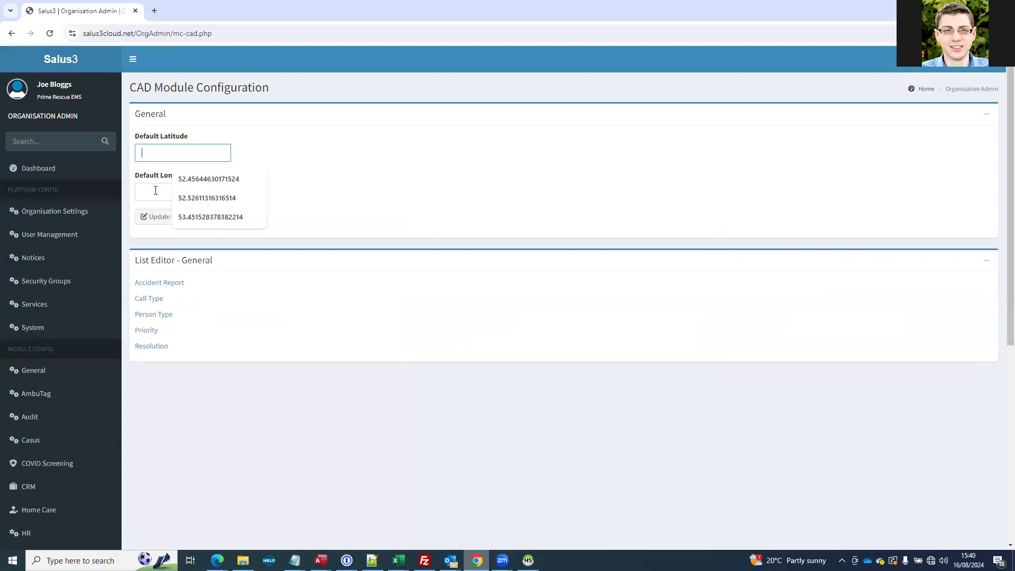
{"action": "left_click", "coordinate": [150, 191]}
{"action": "left_click", "coordinate": [199, 154]}
{"action": "left_click", "coordinate": [198, 153]}
{"action": "left_click", "coordinate": [155, 190]}
{"action": "left_click", "coordinate": [315, 160]}
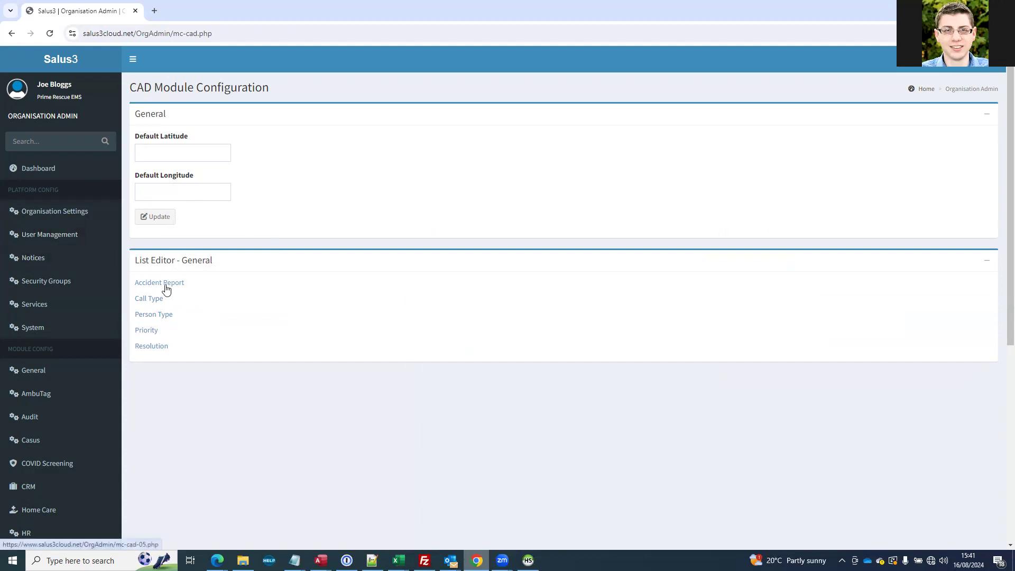
Review the CAD module's Call Type and Priority option lists and return to the module configuration overview
{"action": "left_click", "coordinate": [159, 302]}
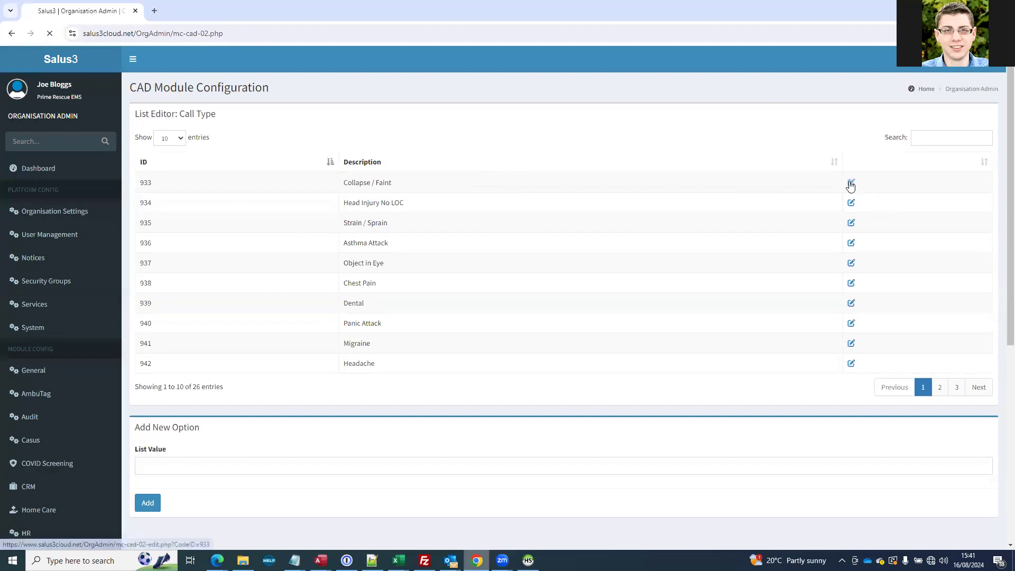
{"action": "left_click", "coordinate": [850, 185]}
{"action": "left_click", "coordinate": [10, 34]}
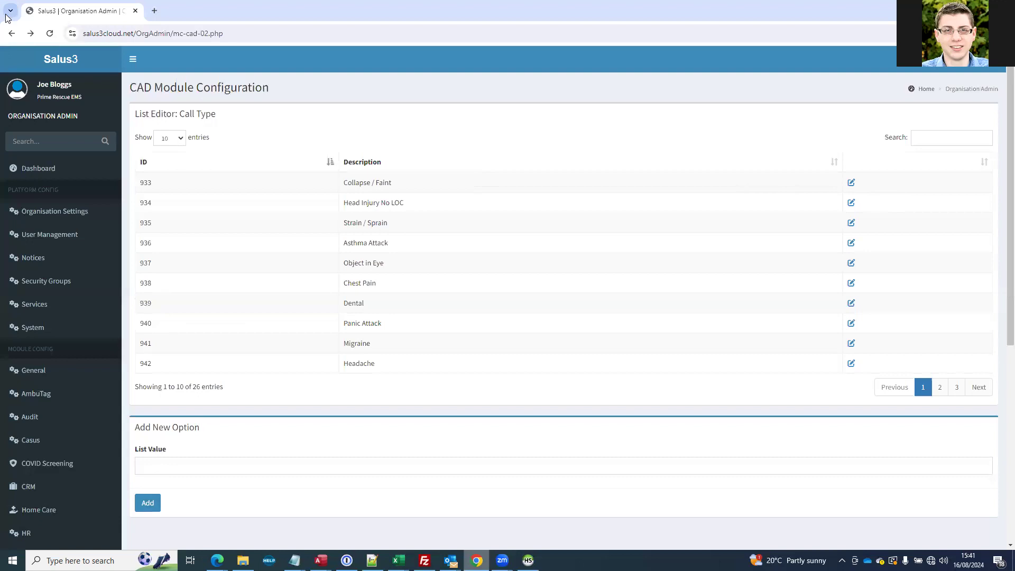
{"action": "left_click", "coordinate": [11, 34]}
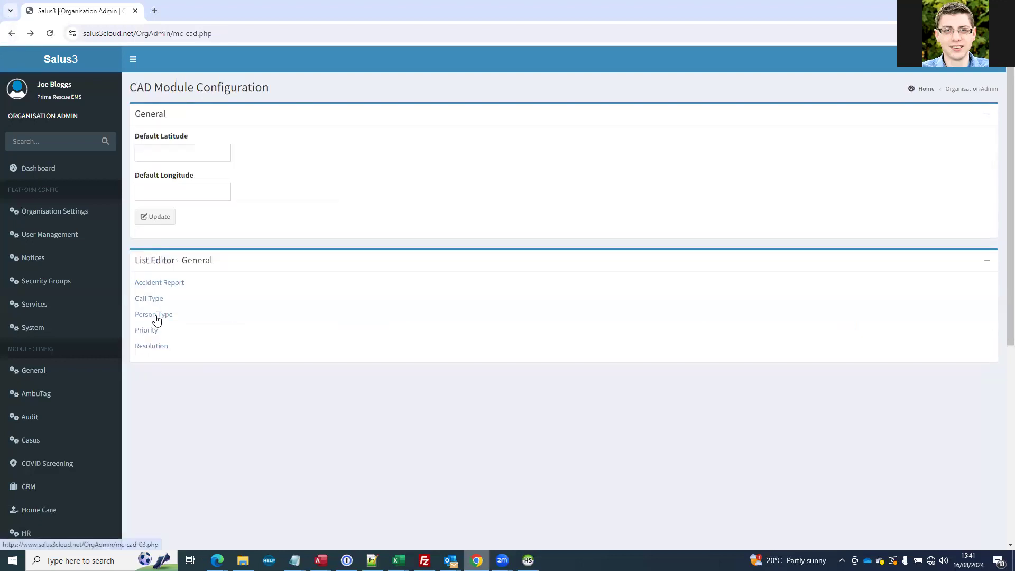
{"action": "left_click", "coordinate": [146, 331]}
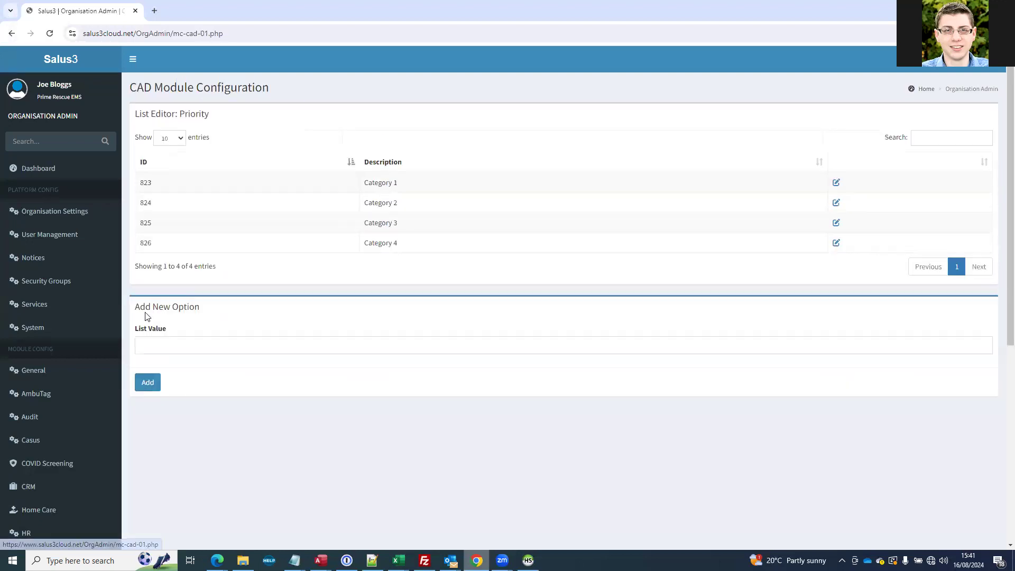
{"action": "left_click", "coordinate": [12, 35]}
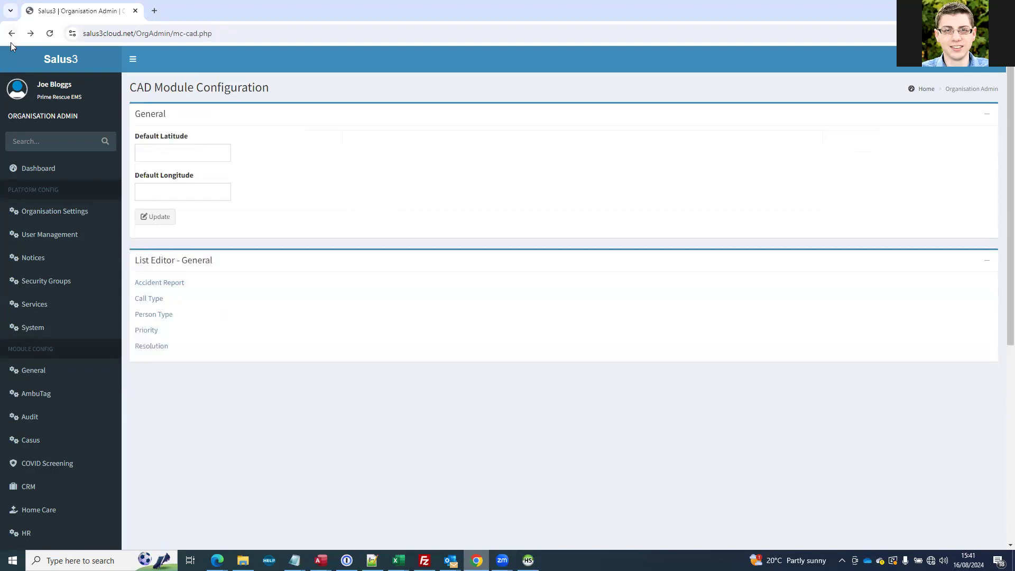